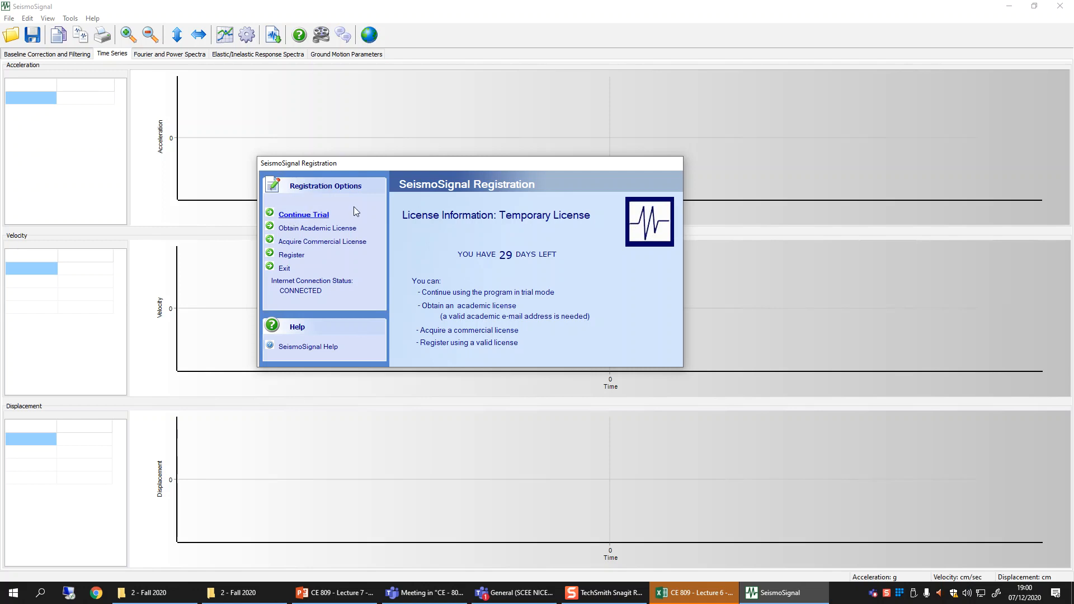
- View the academic license request form, and continue using the program in trial mode
left_click(330, 229)
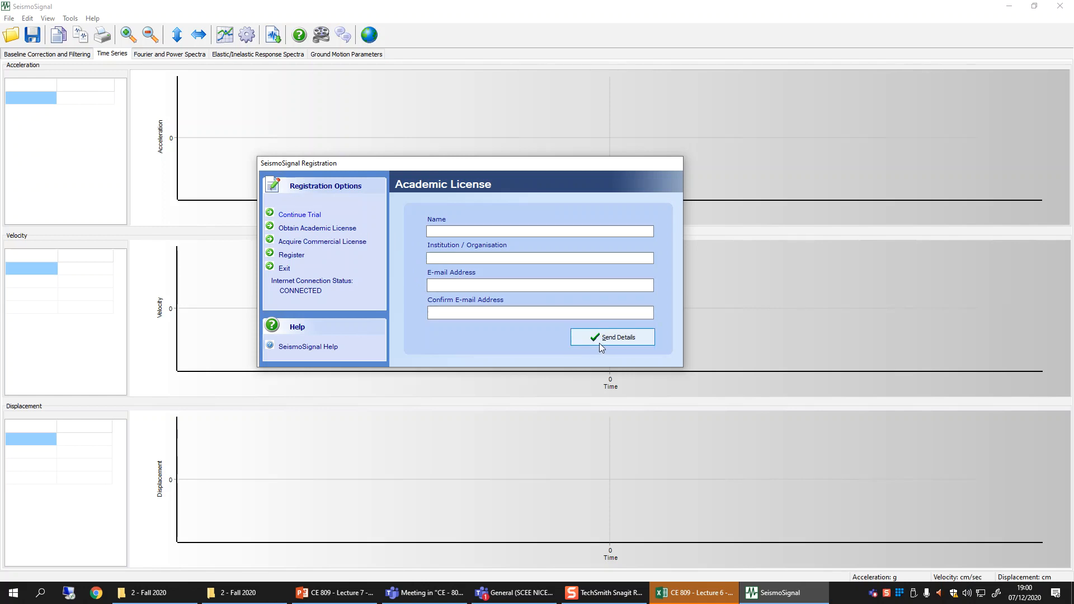
left_click(315, 217)
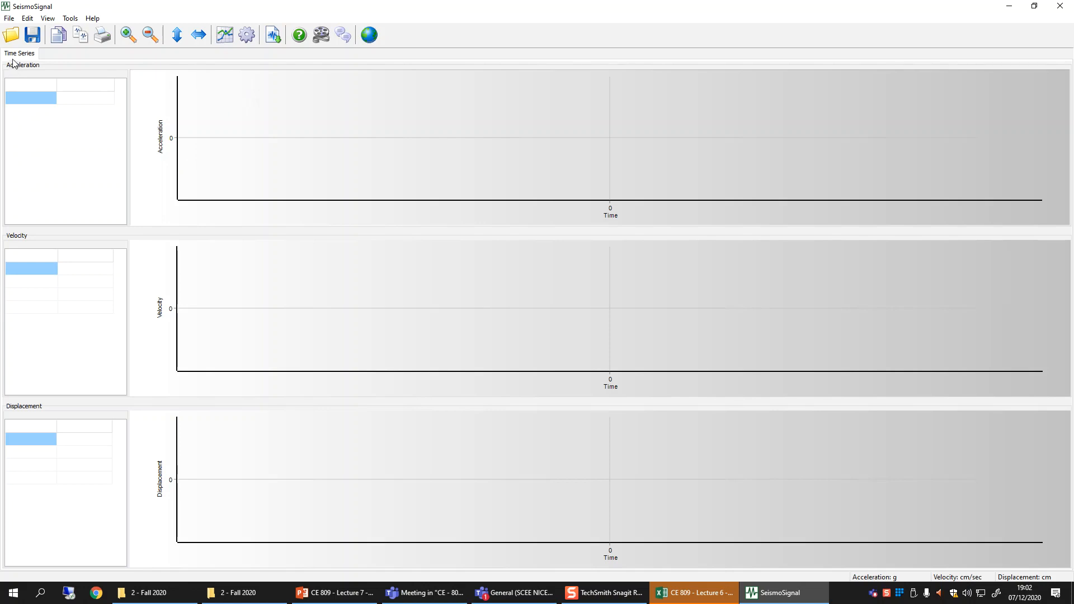
- Open the strong motion data download tool, review the available databases, and open the PEER Ground Motion Database website
left_click(275, 40)
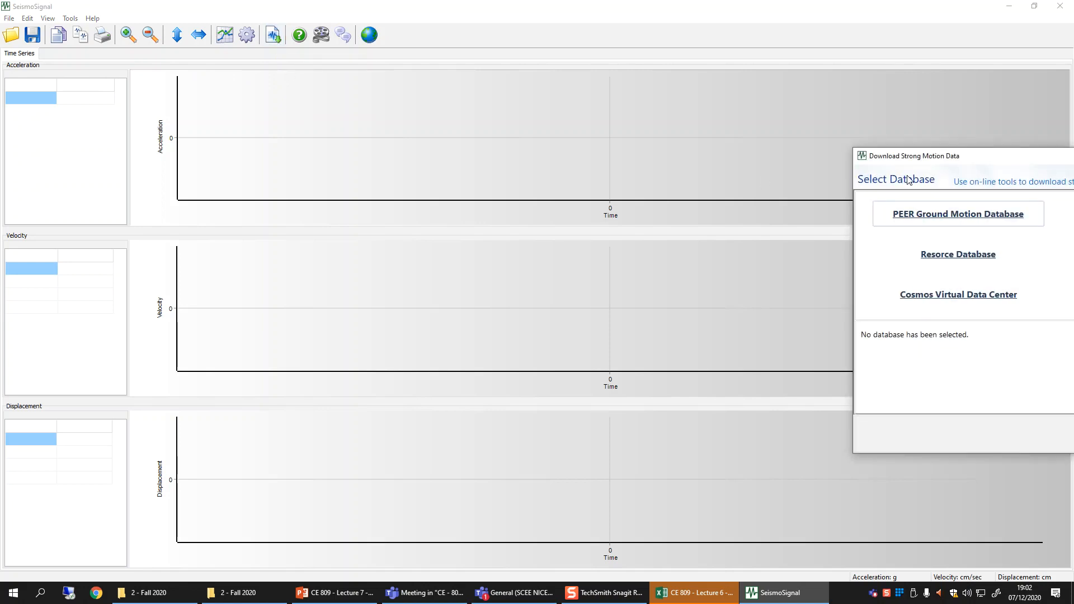
left_click_drag(929, 164, 262, 142)
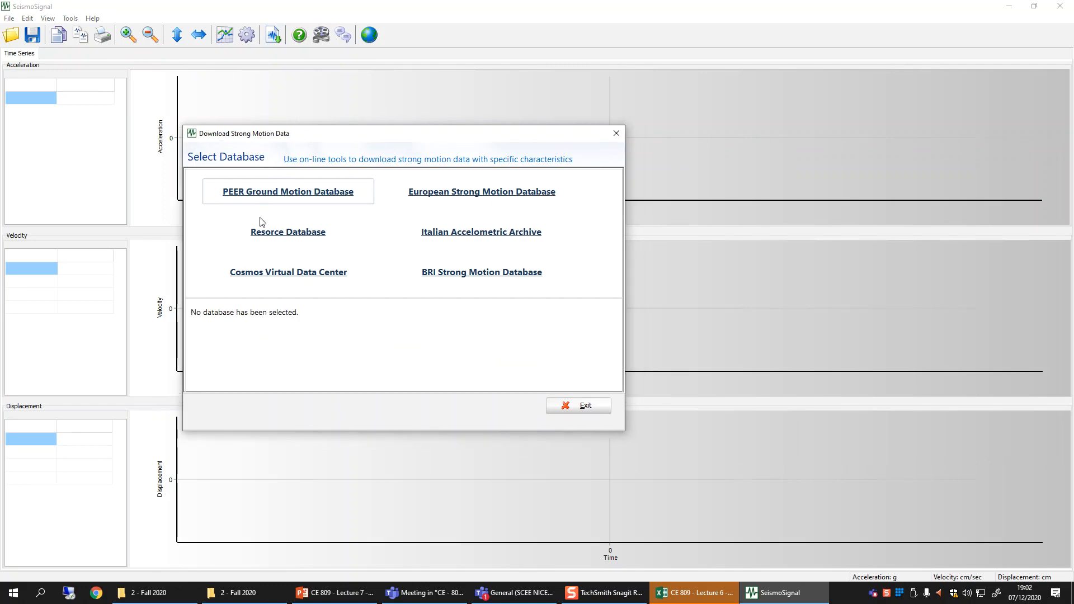
mouse_move(405, 278)
mouse_move(289, 197)
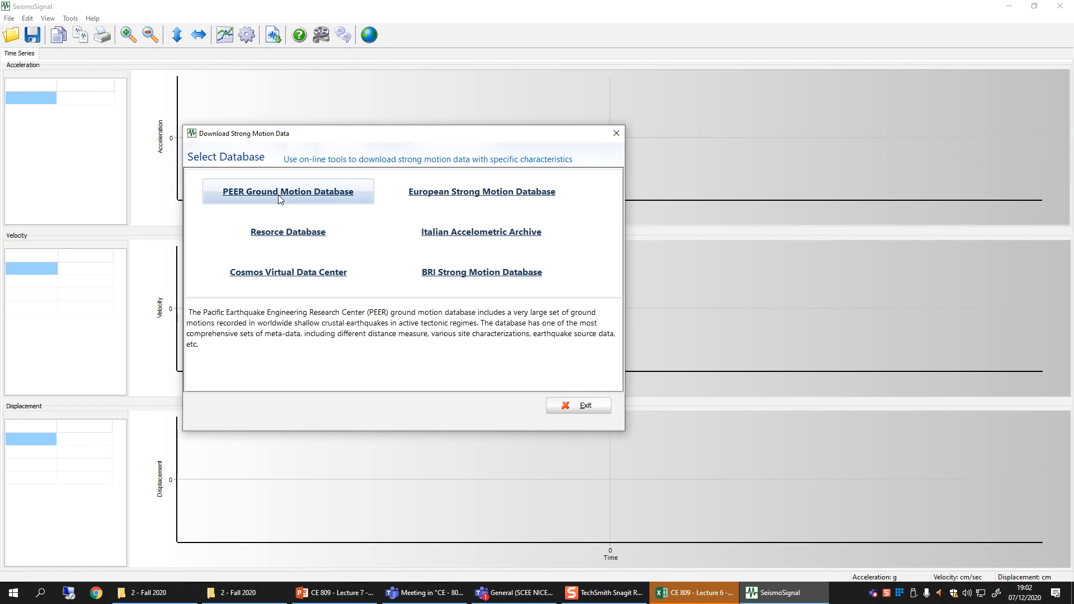
mouse_move(273, 232)
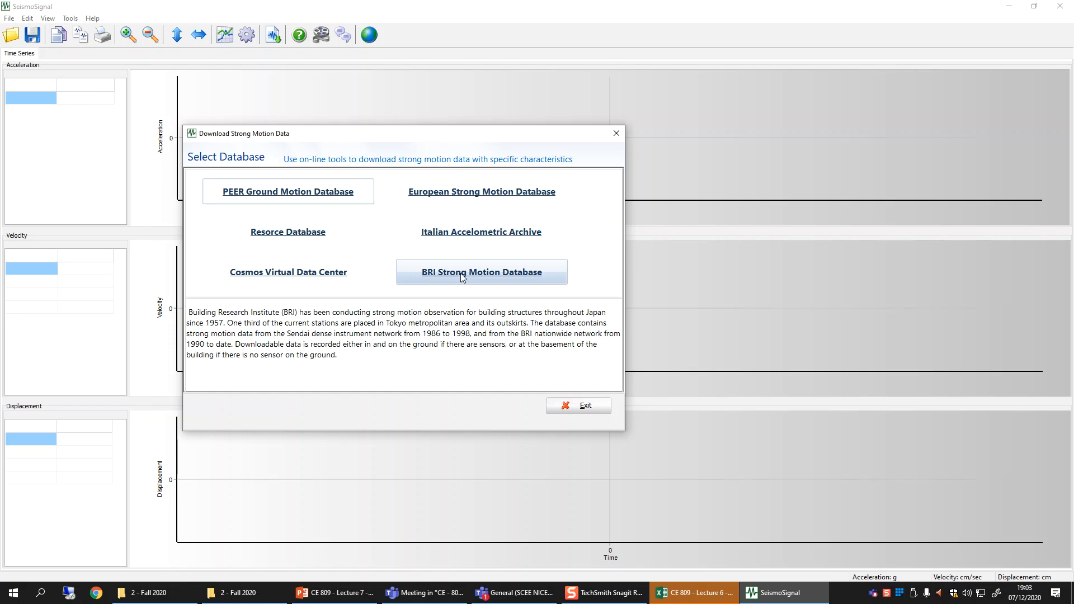
left_click(262, 194)
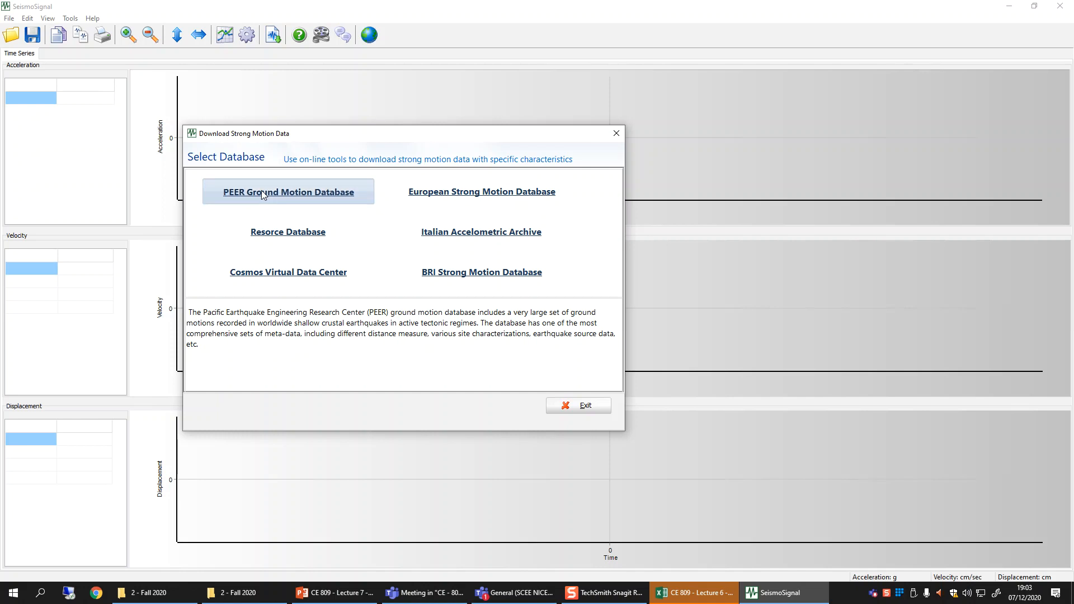
left_click(357, 197)
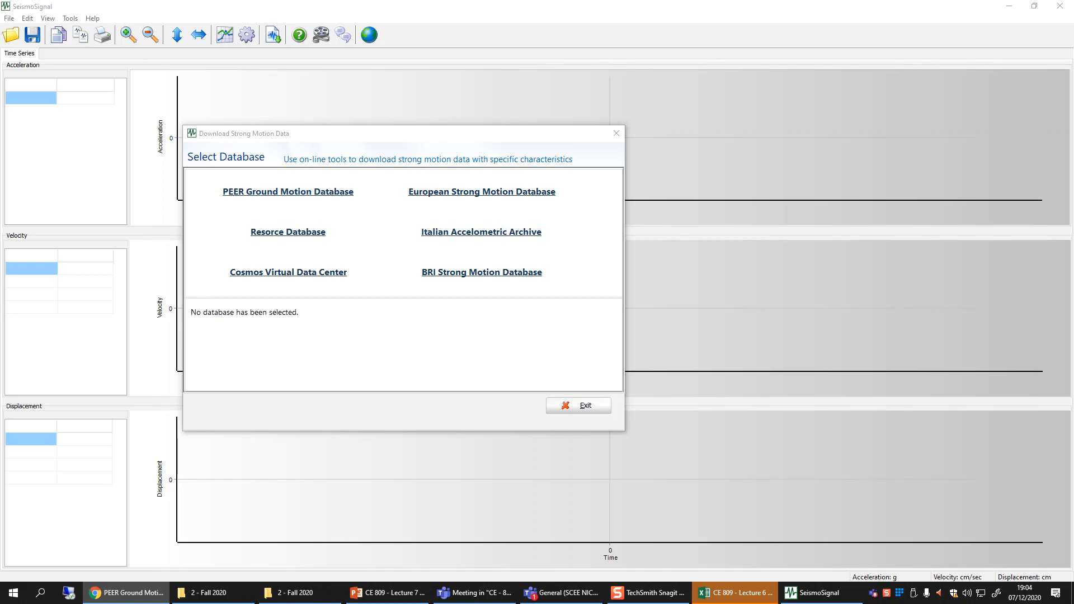
left_click(288, 191)
- Sign in to the PEER Ground Motion Database with the saved account credentials and dismiss the browser's password check prompt
left_click_drag(787, 83, 498, 5)
left_click(377, 238)
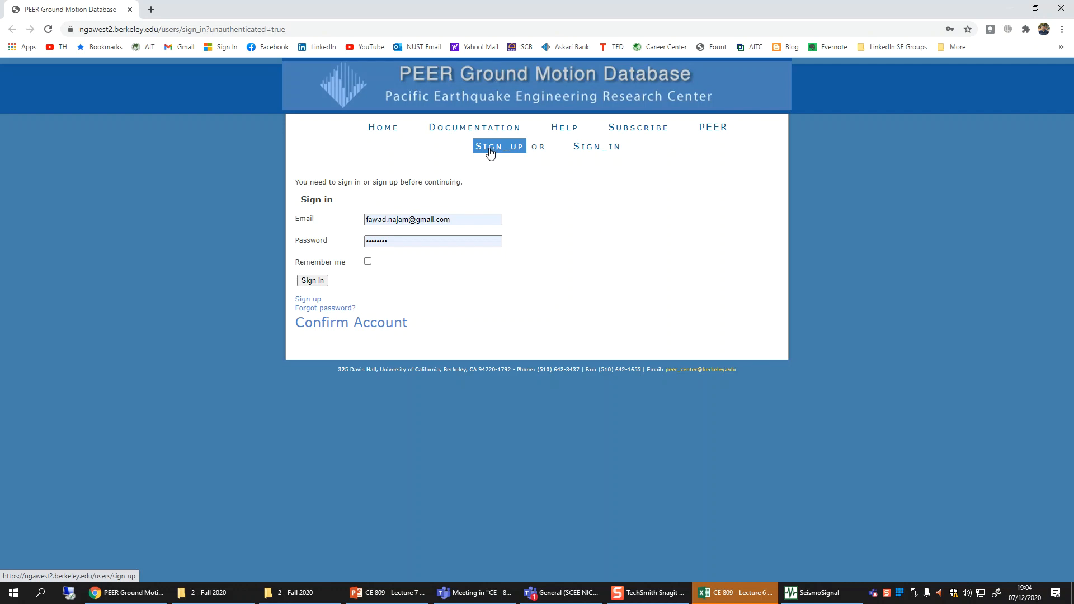
left_click(368, 224)
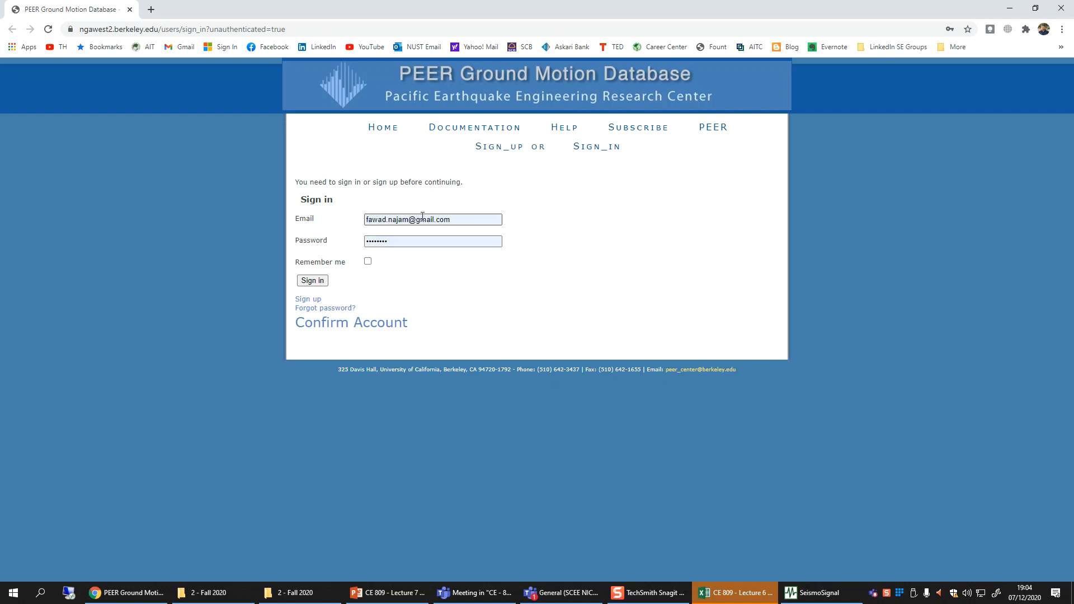
left_click(312, 281)
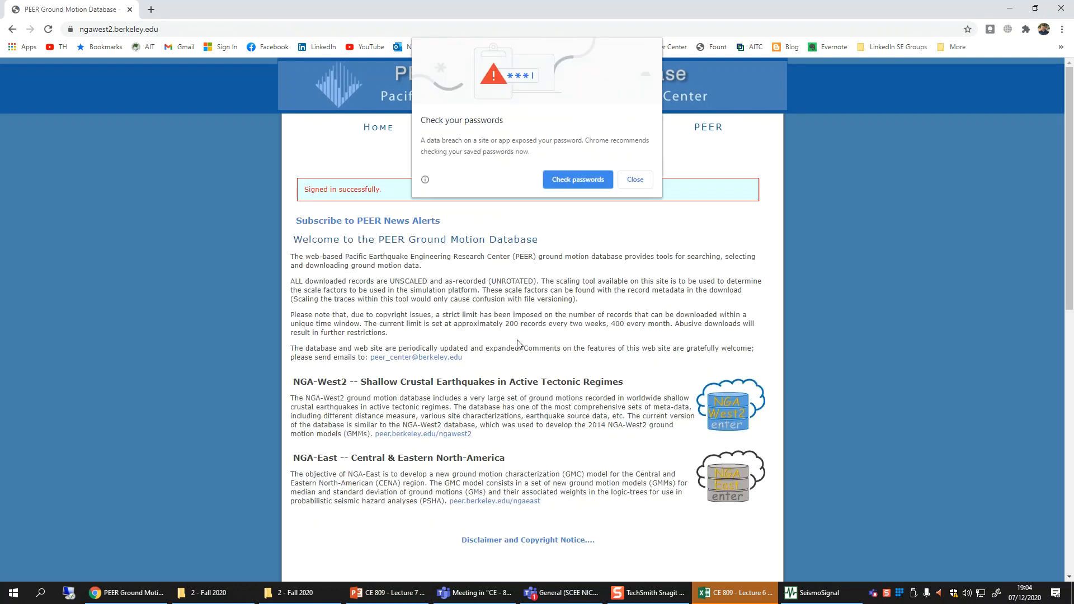
left_click(636, 179)
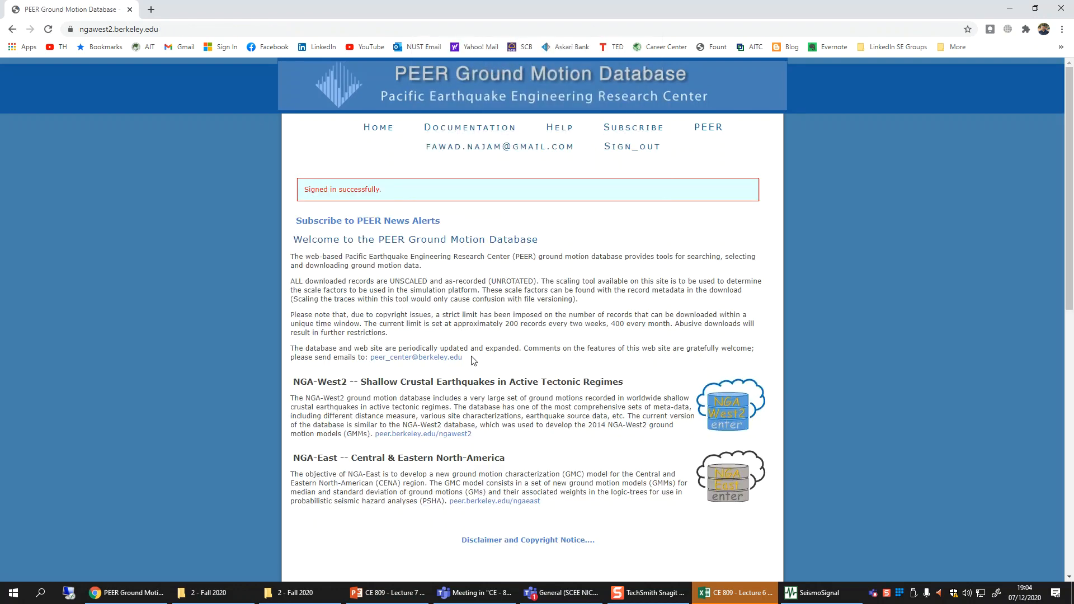
- Review the NGA-West2 description for shallow crustal earthquakes in active tectonic regimes and enter the NGA-West2 database
scroll(490, 375, "down", 3)
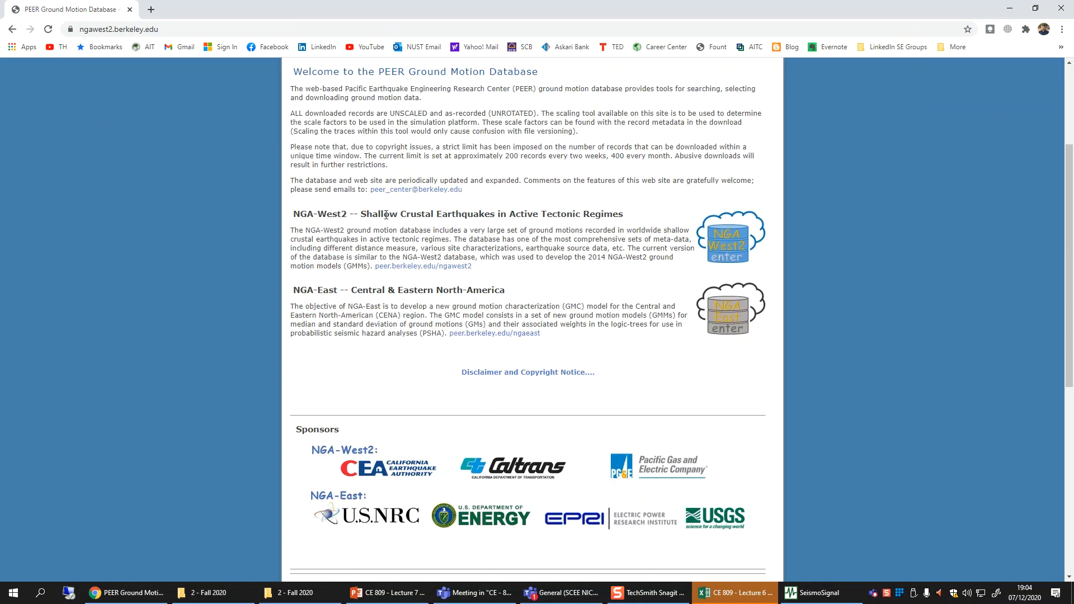
left_click_drag(361, 215, 623, 214)
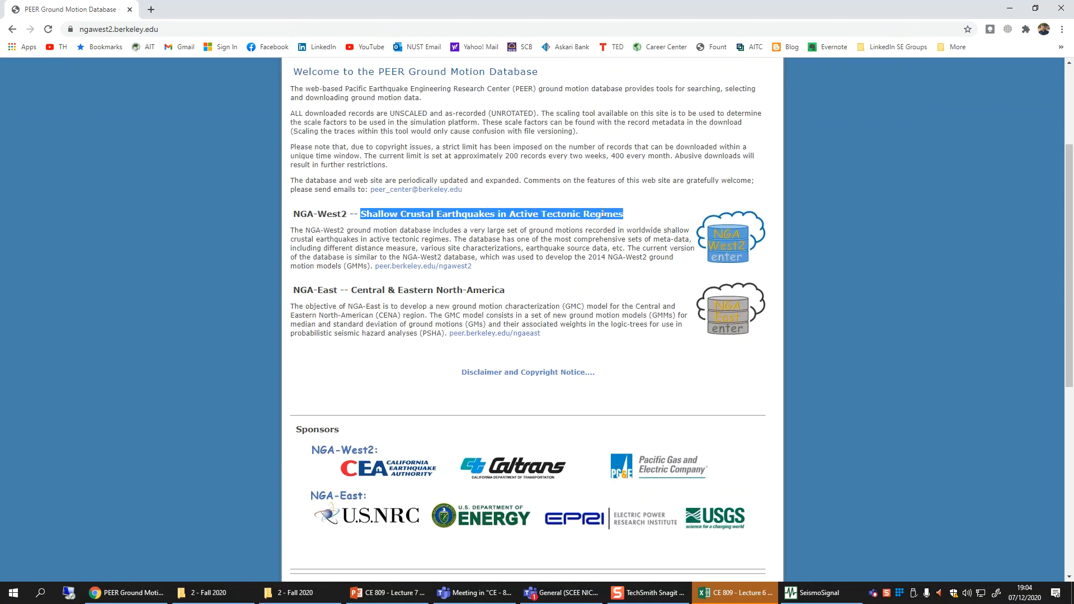
left_click(599, 213)
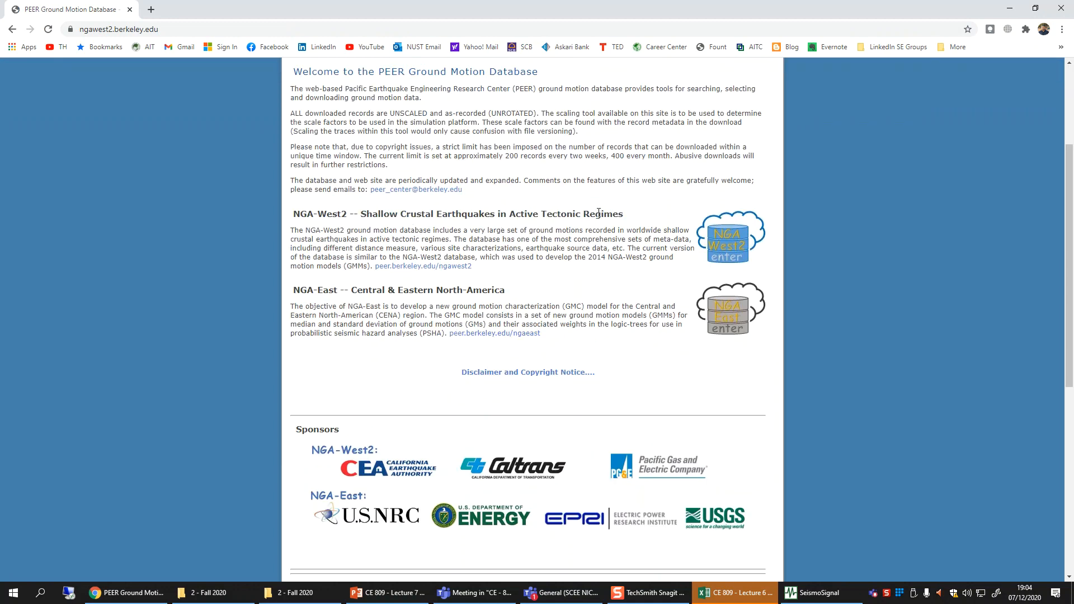
triple_click(304, 217)
left_click(432, 251)
scroll(504, 246, "up", 1)
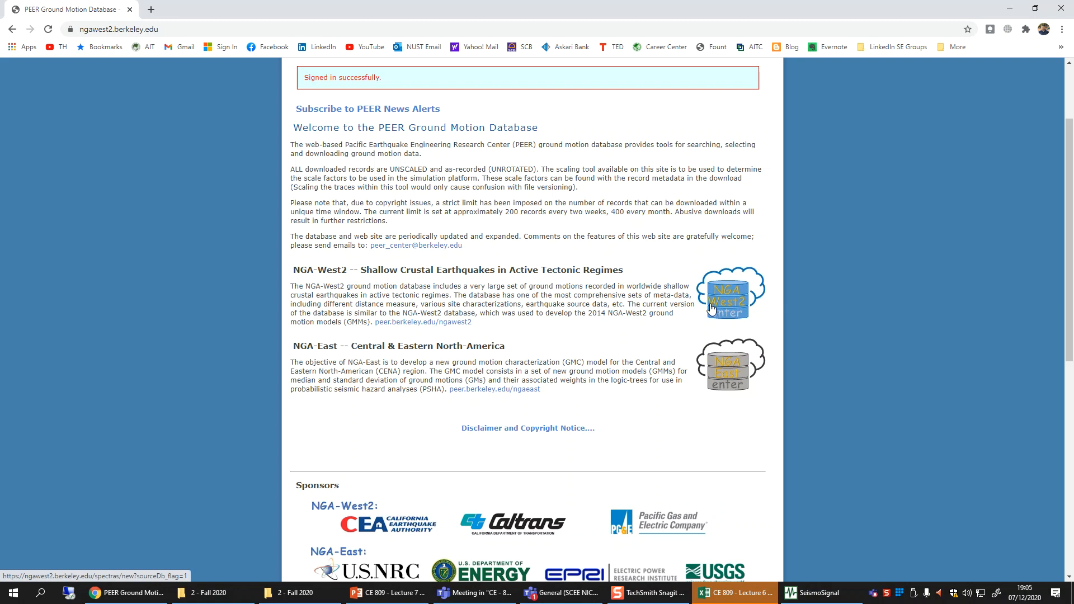
left_click(751, 314)
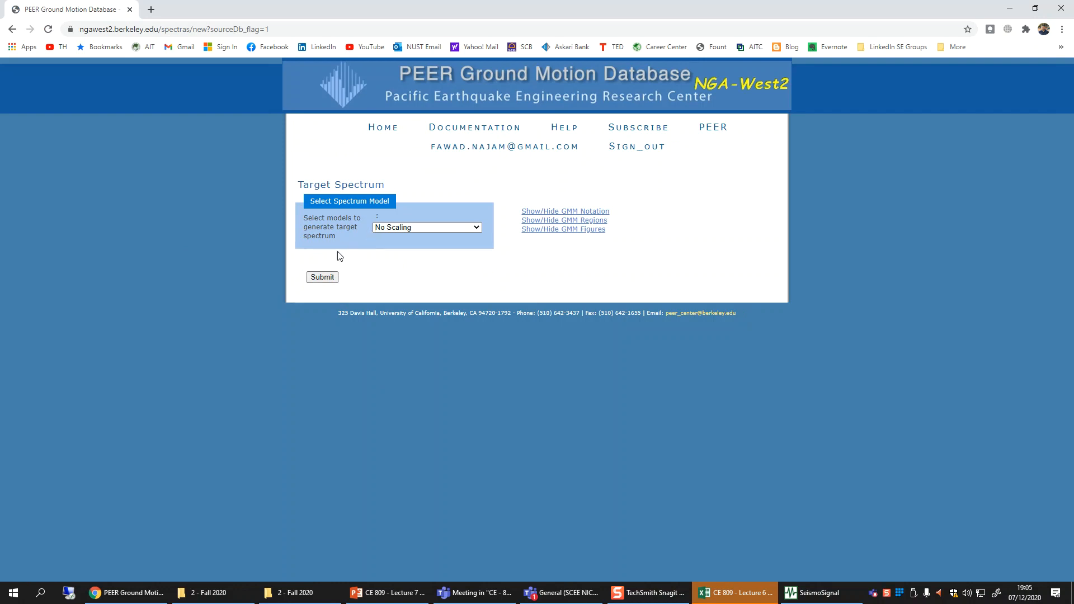
- Review the target spectrum model options and submit the form with No Scaling
left_click(390, 230)
left_click(391, 229)
left_click(410, 229)
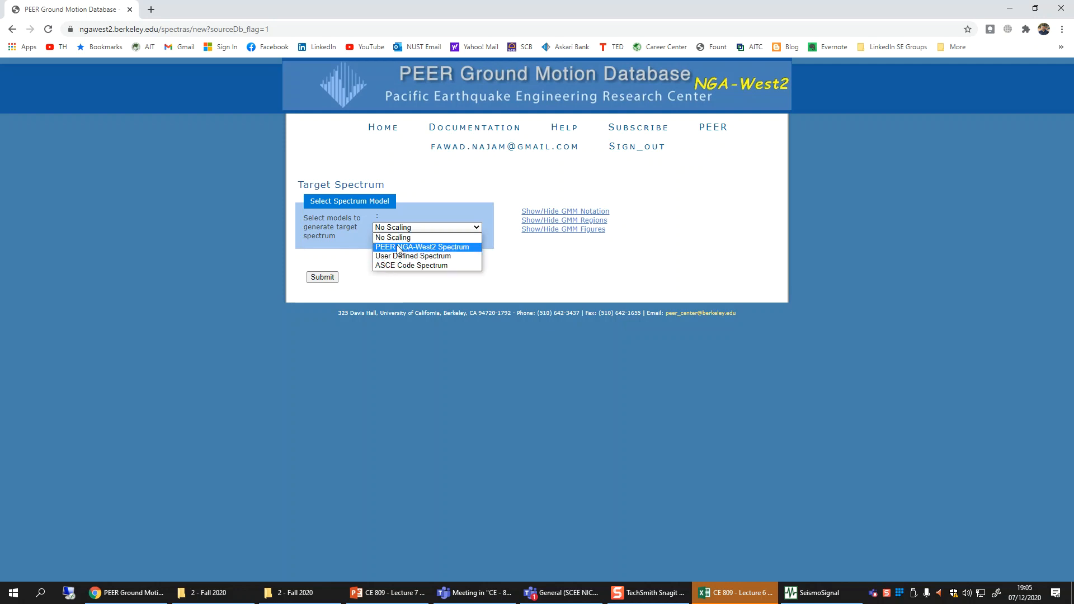
left_click(407, 288)
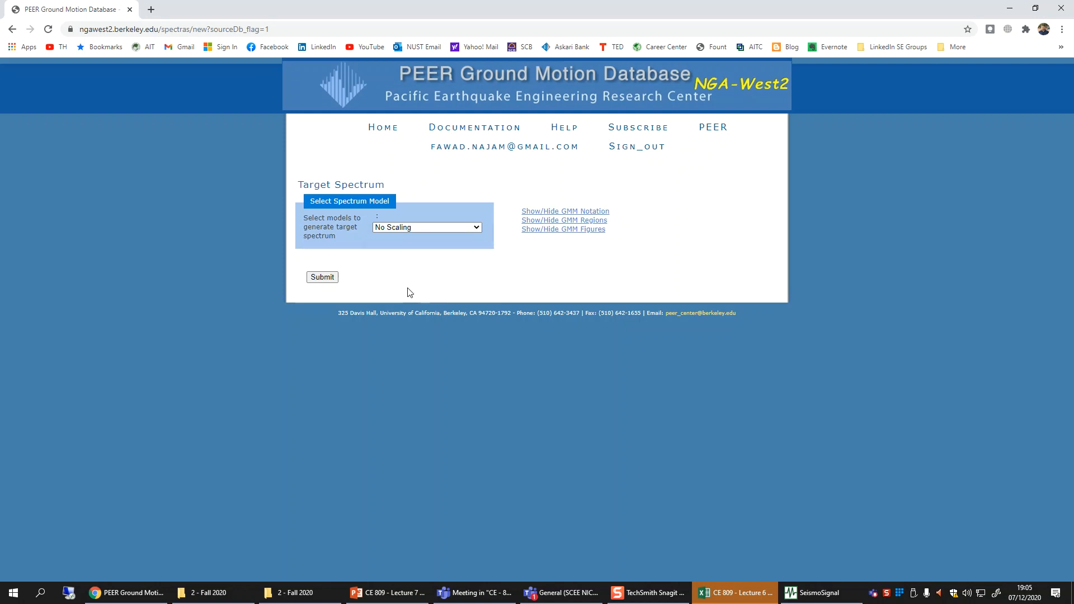
left_click(325, 280)
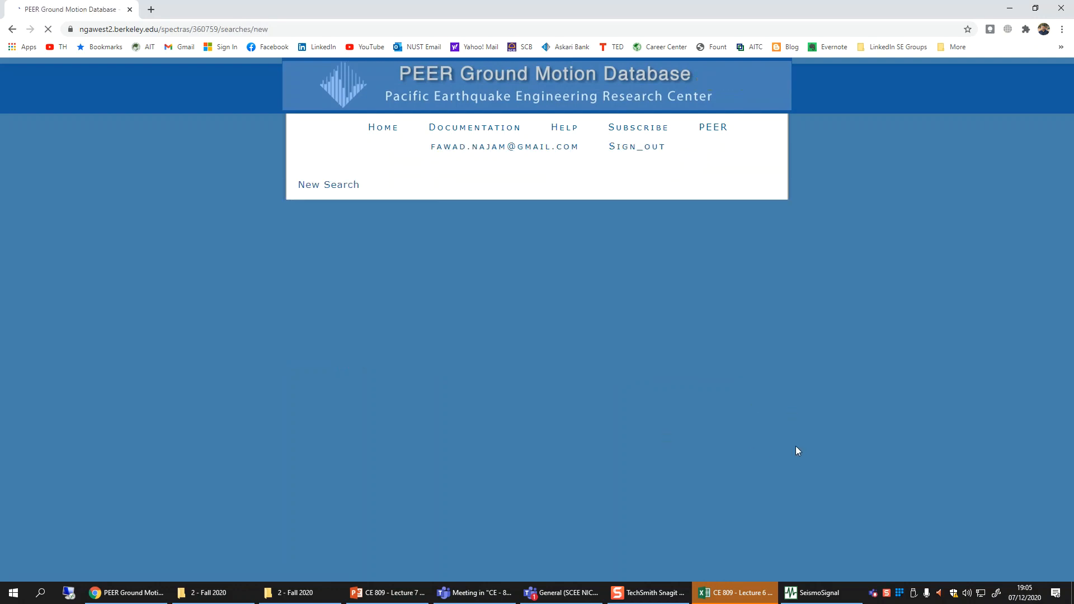
- Keep the fault type at All Types, load the sample input values into the new search, and search for records
scroll(792, 447, "down", 2)
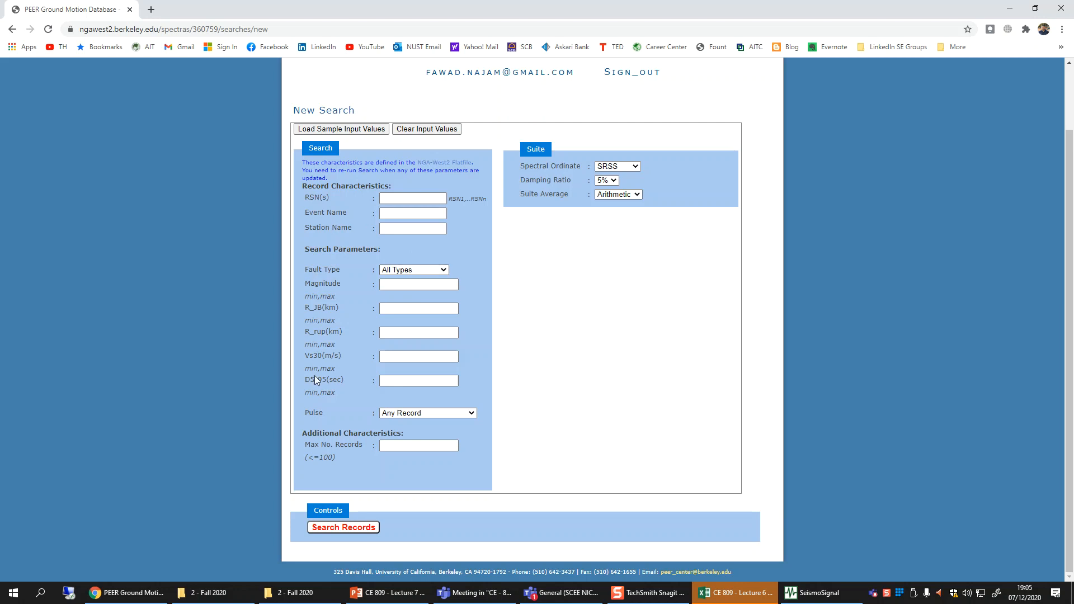
left_click(420, 270)
left_click(419, 270)
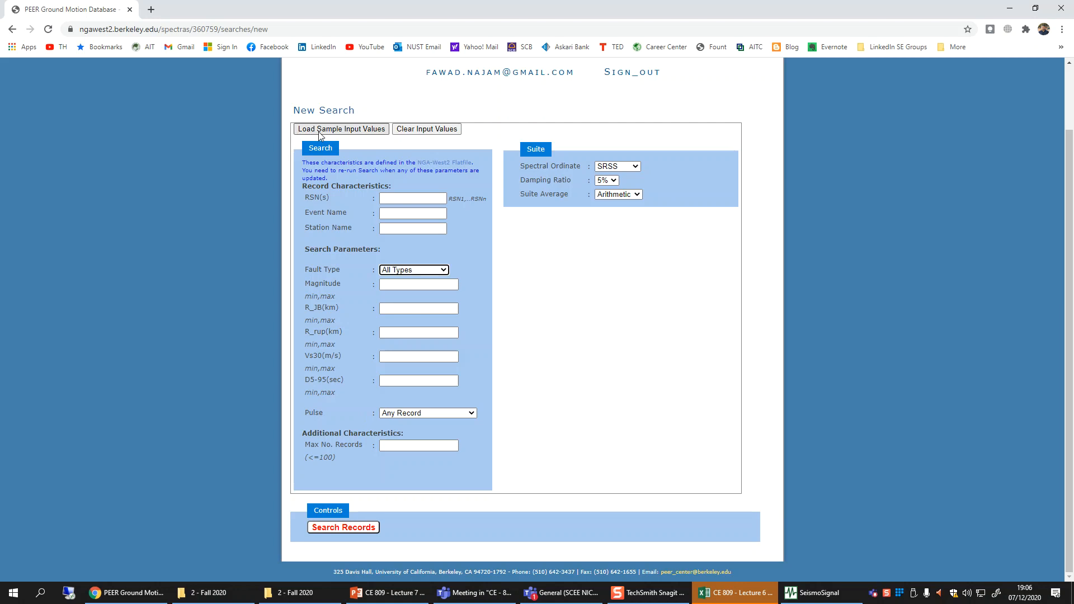
left_click(343, 132)
left_click(594, 97)
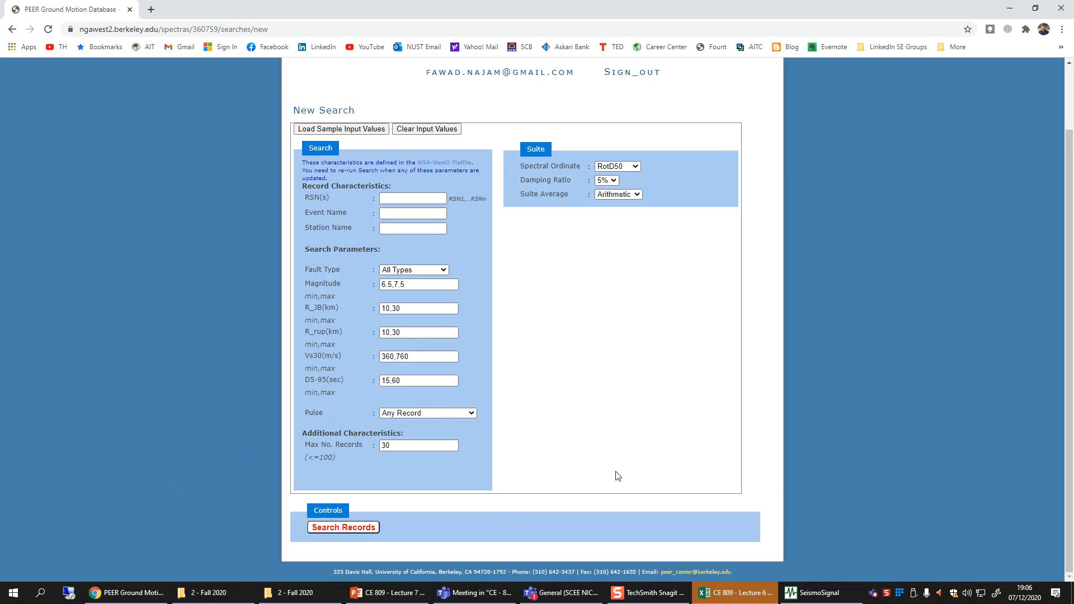
left_click(353, 528)
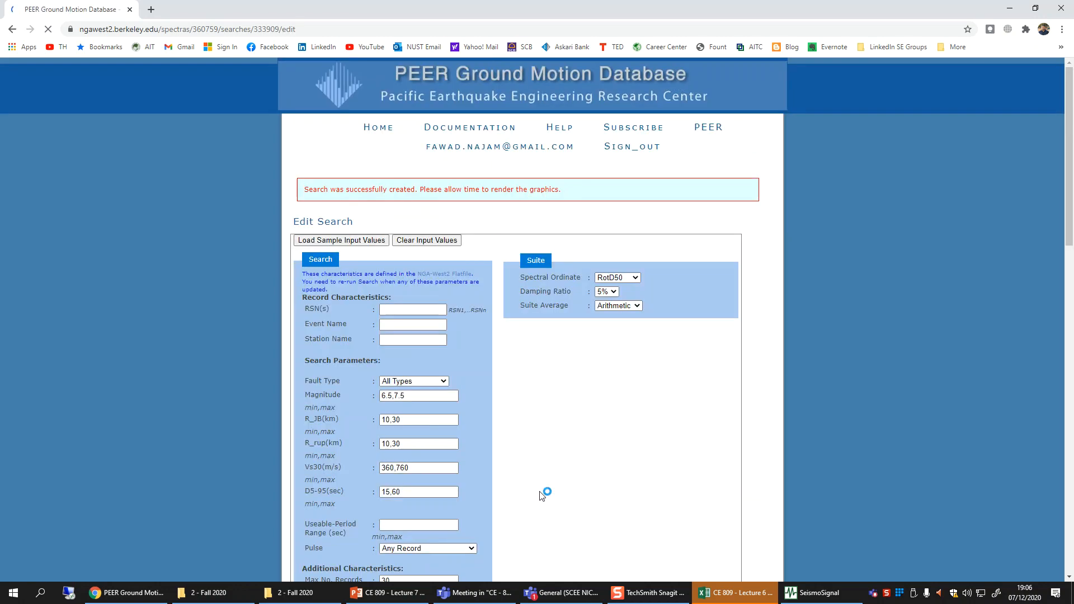
- Examine the search results' response spectra plot, the metadata table of records, and the download options
scroll(695, 531, "down", 6)
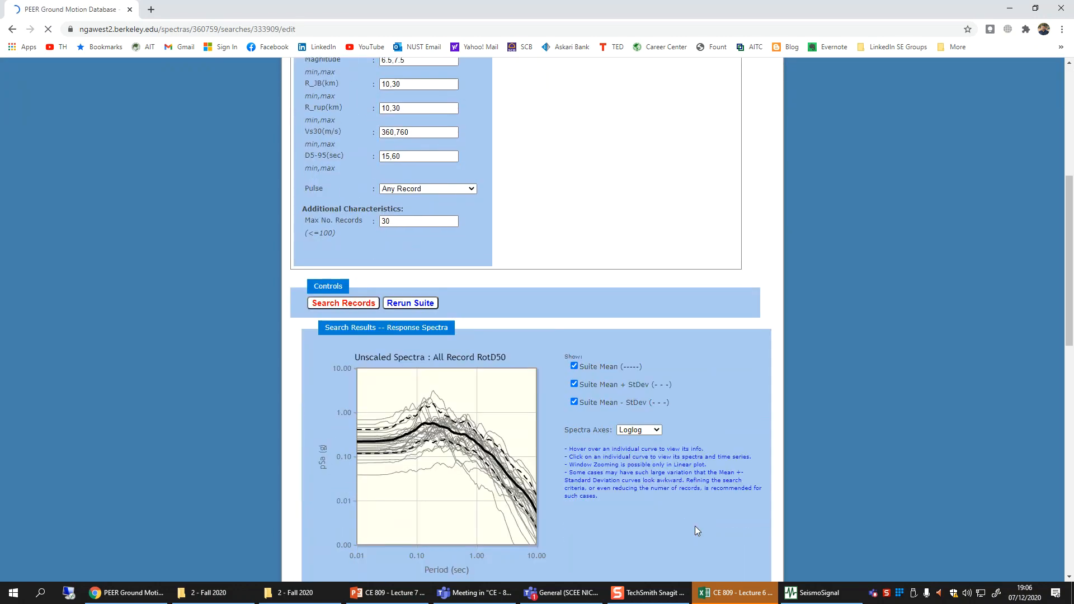
scroll(694, 526, "down", 9)
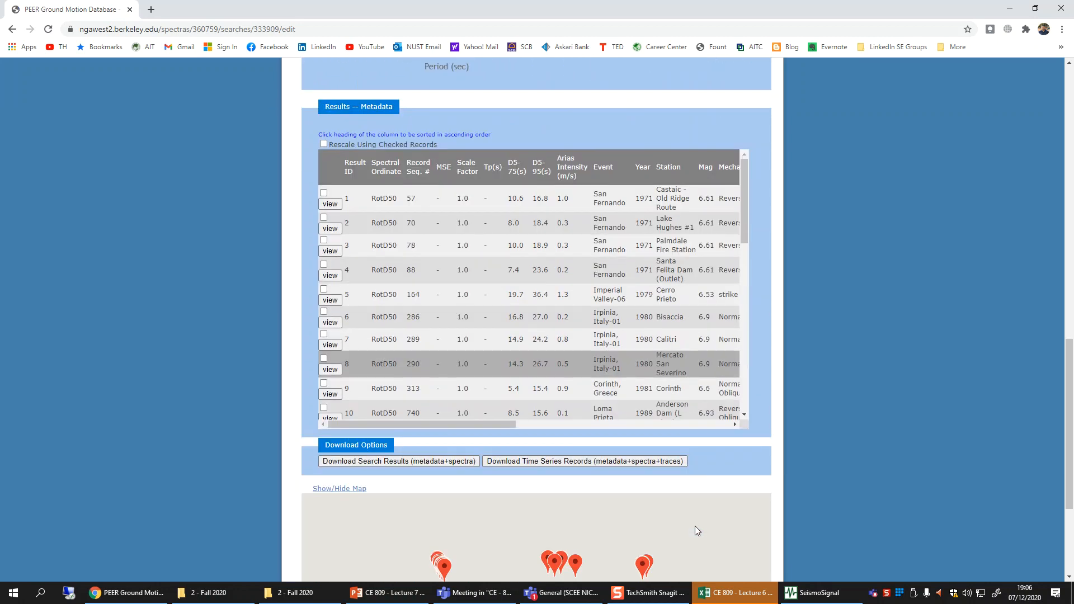
scroll(720, 269, "down", 4)
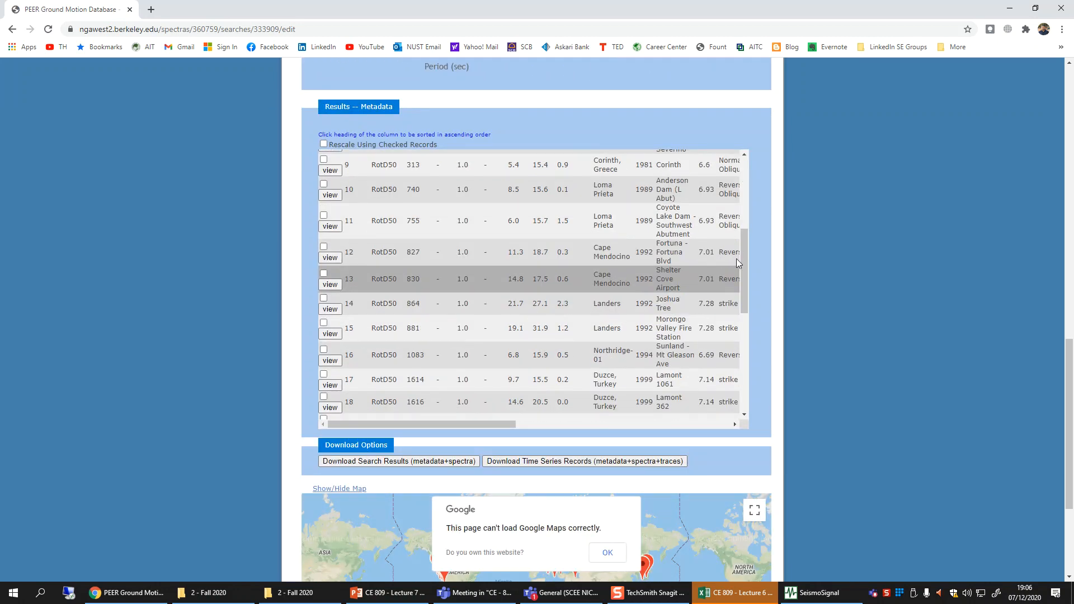
left_click_drag(740, 250, 769, 150)
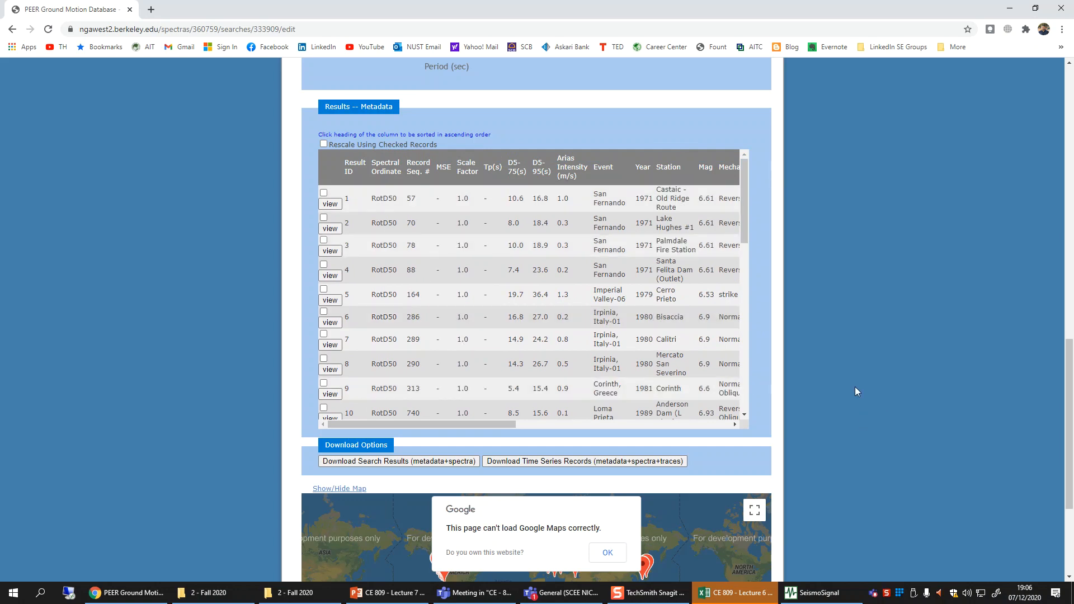
scroll(856, 376, "up", 6)
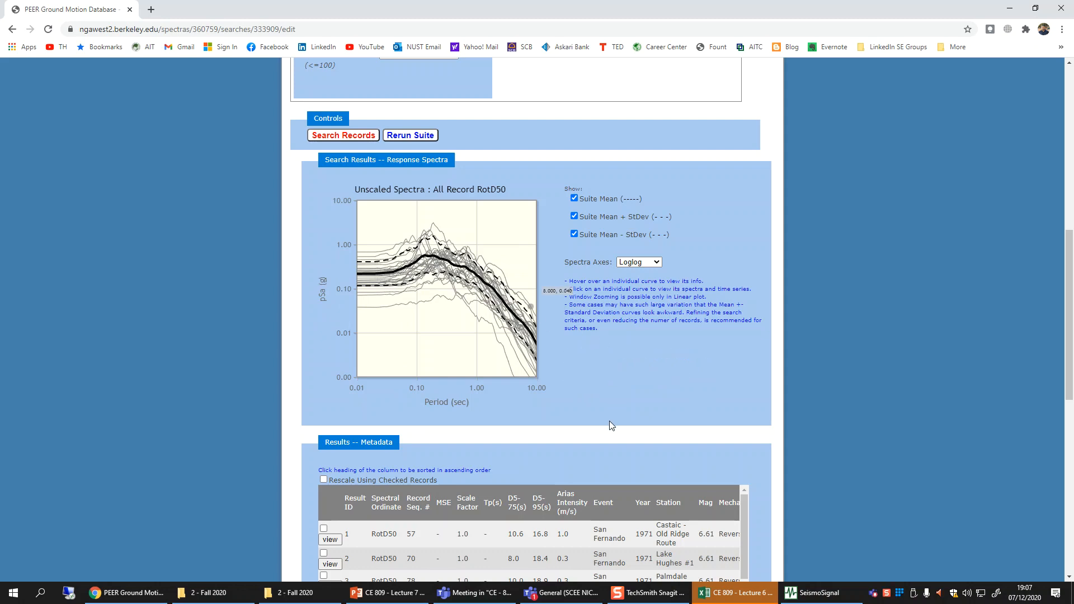
scroll(823, 488, "down", 3)
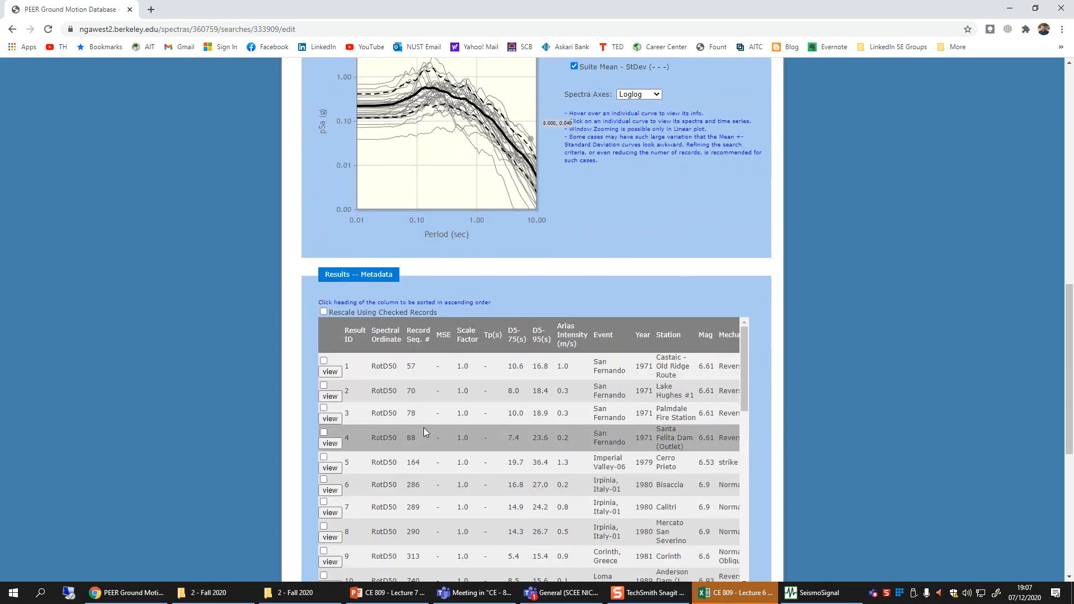
scroll(367, 484, "down", 9)
scroll(777, 467, "down", 2)
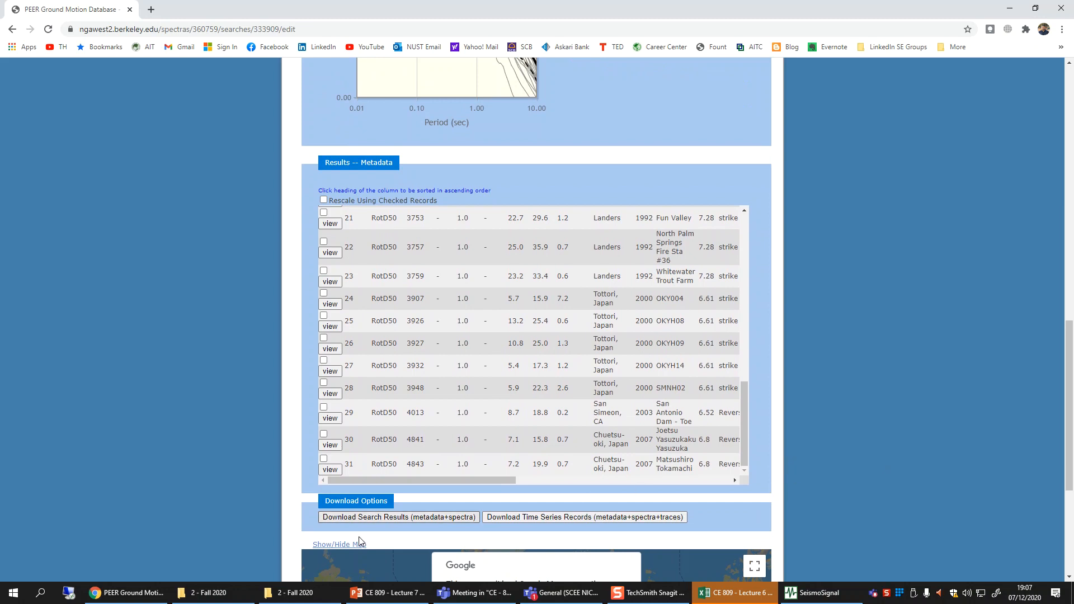
scroll(371, 522, "down", 2)
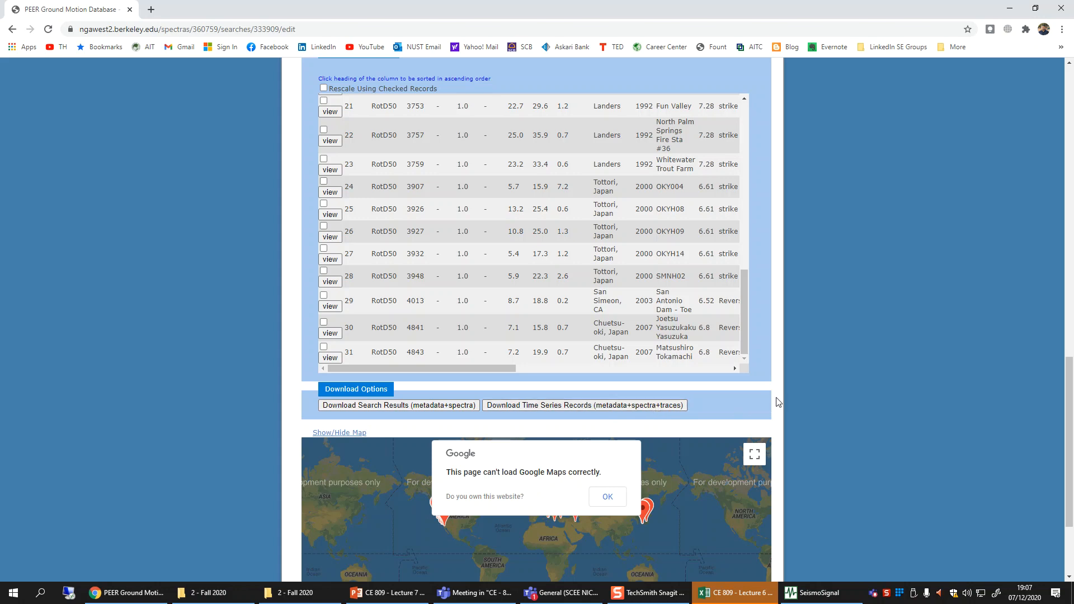
- Examine the records' metadata columns from the event name through magnitude, mechanism, distances and Vs30 to the acceleration file names
scroll(778, 402, "up", 2)
scroll(438, 350, "up", 4)
scroll(438, 349, "up", 5)
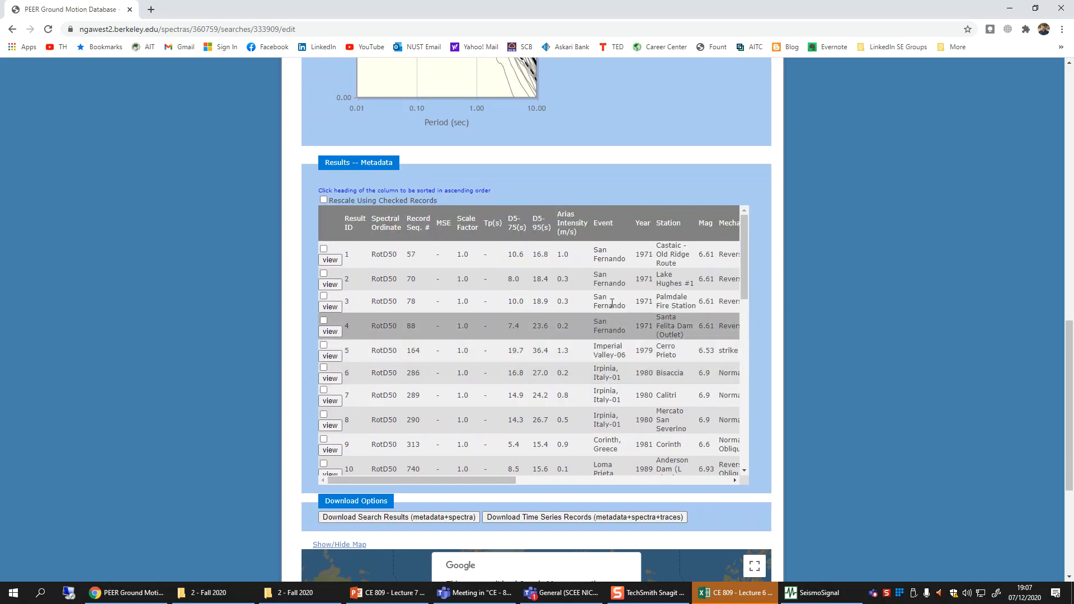
left_click_drag(597, 251, 622, 263)
left_click_drag(472, 479, 573, 482)
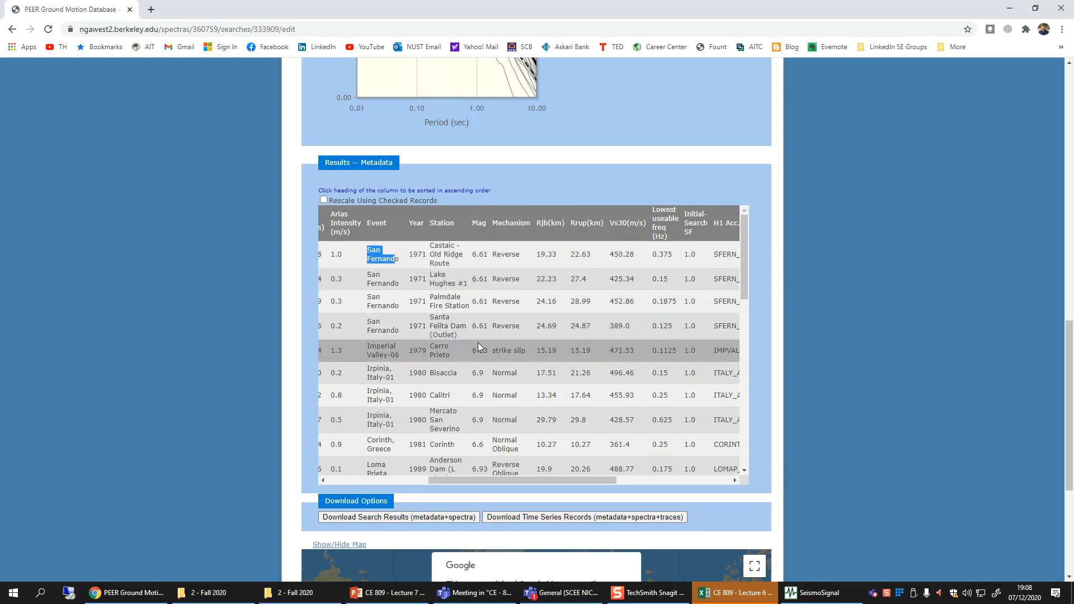
left_click_drag(602, 480, 746, 485)
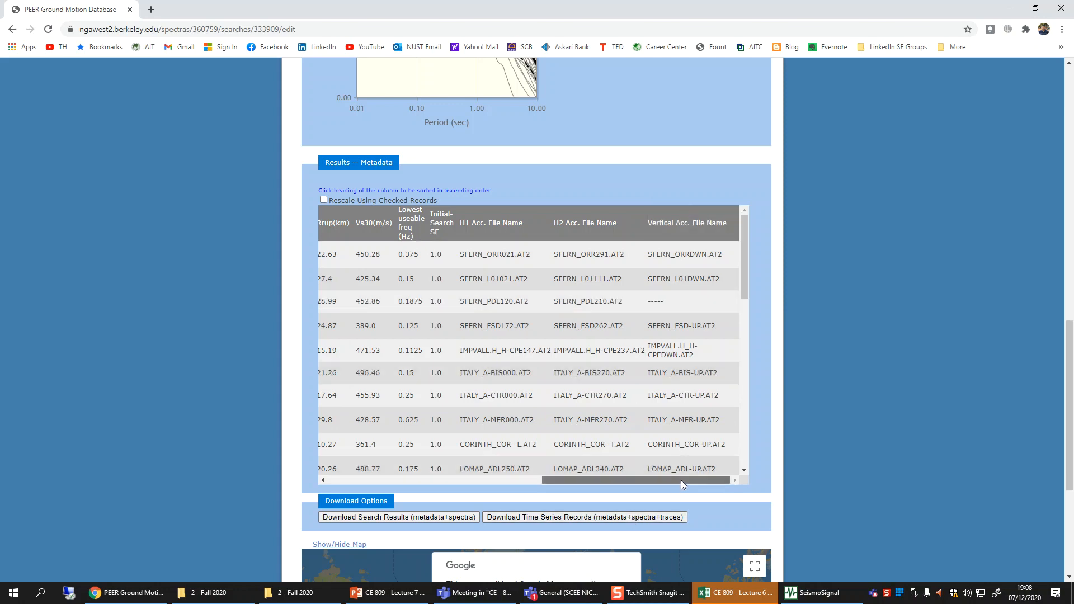
- Examine the full list of found records in the metadata table and the search parameters used for them
left_click_drag(680, 480, 314, 476)
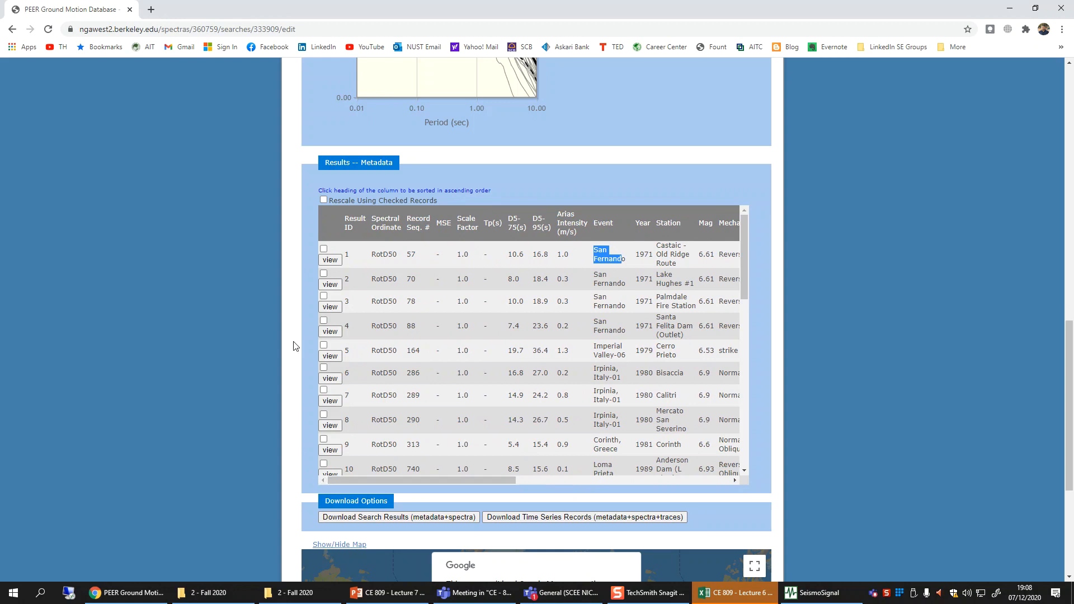
left_click(324, 196)
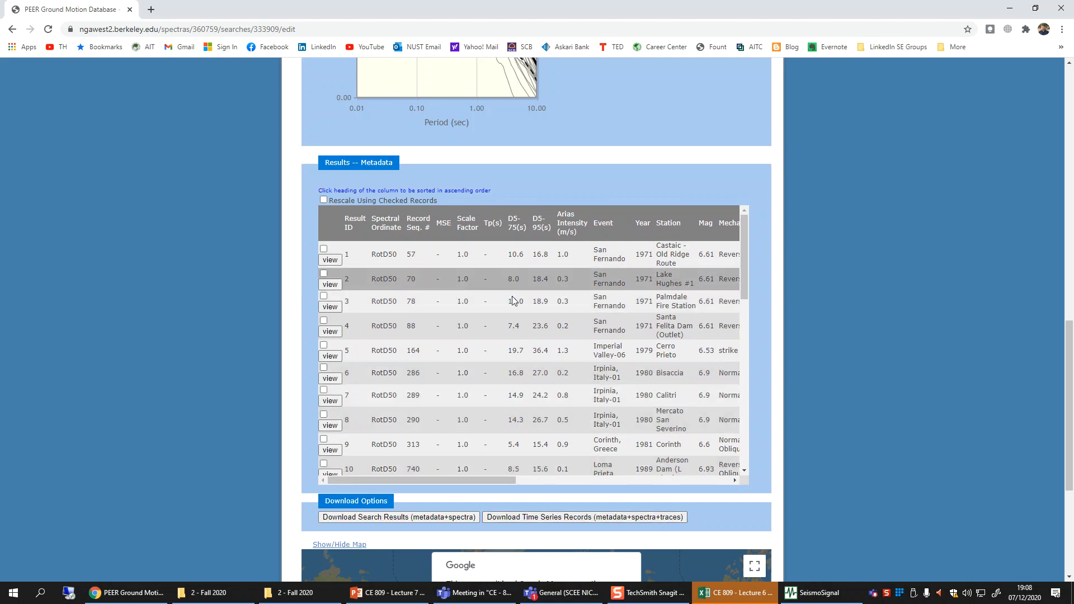
scroll(522, 429, "down", 1)
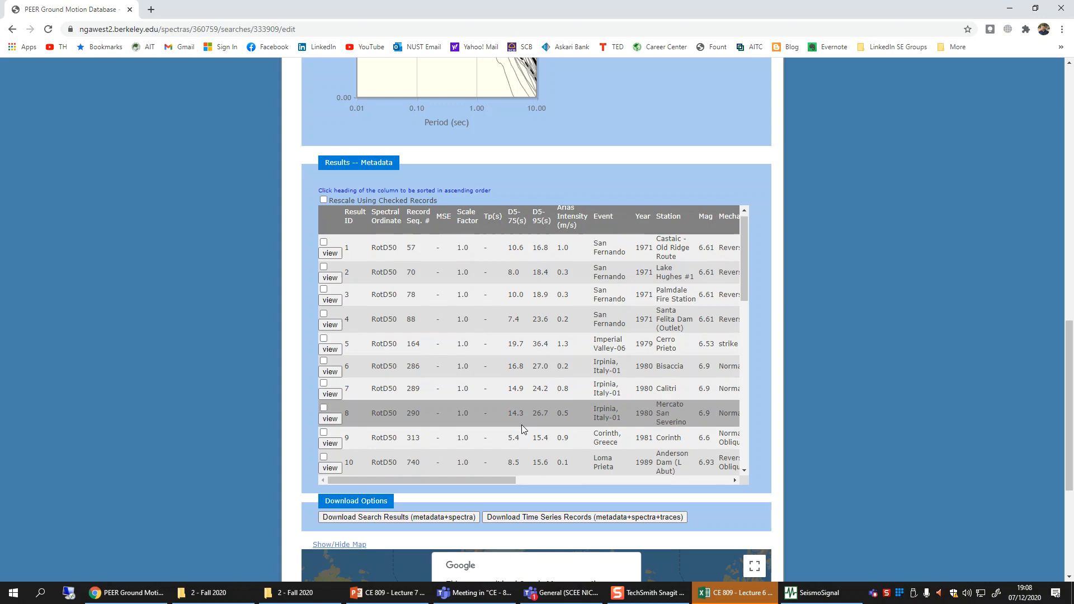
scroll(536, 452, "down", 9)
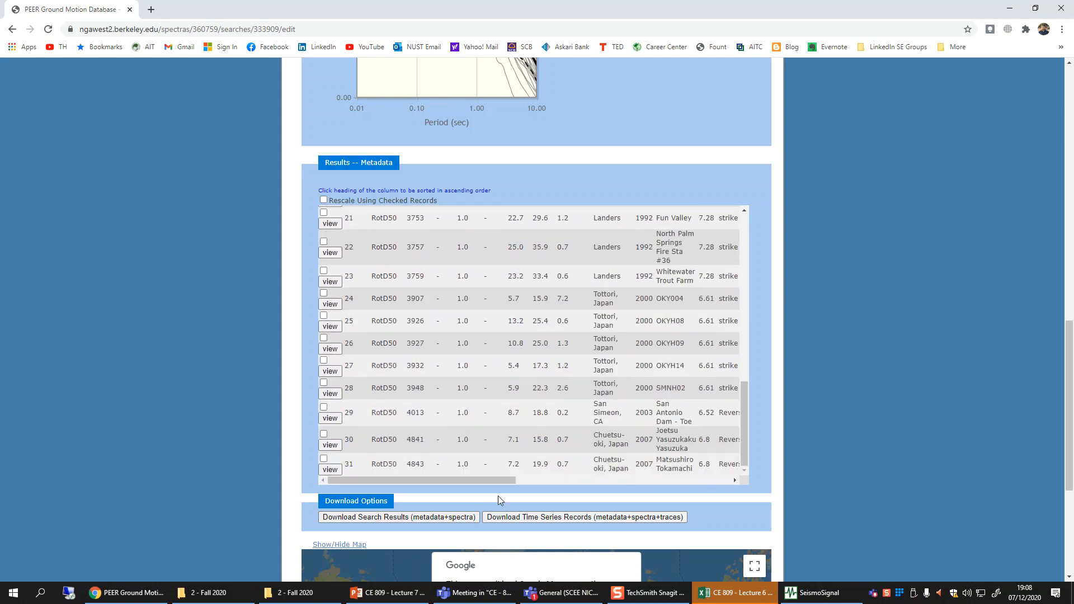
scroll(498, 496, "down", 2)
scroll(201, 455, "up", 10)
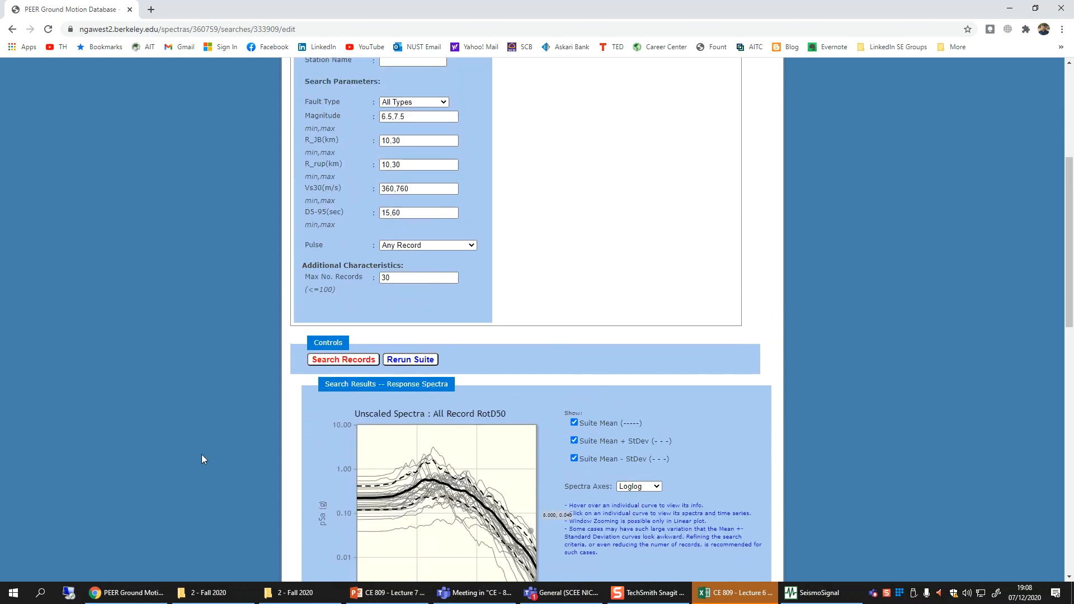
scroll(201, 454, "up", 4)
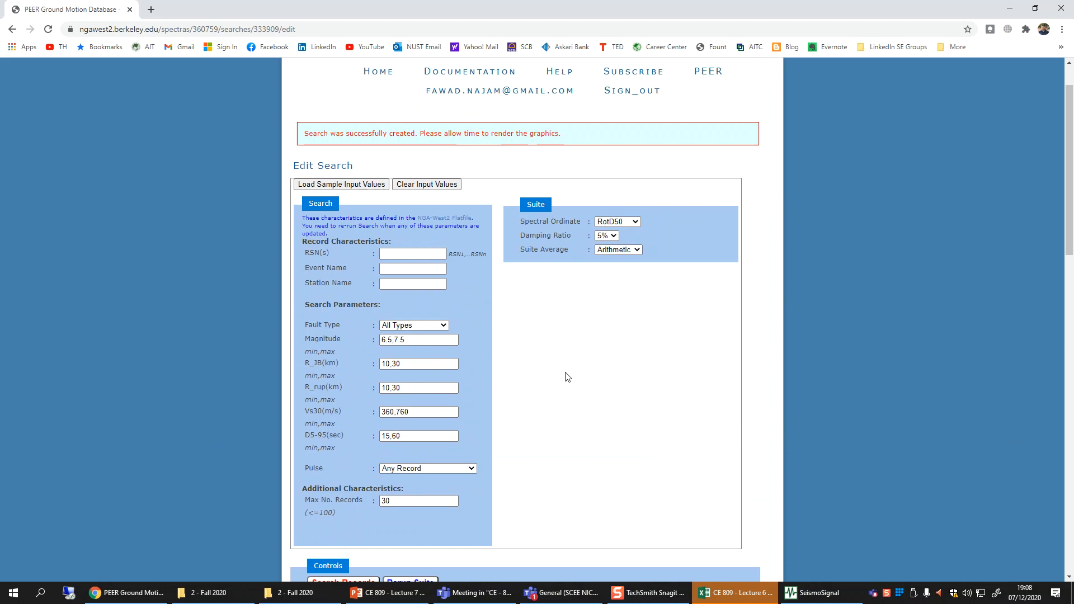
scroll(566, 377, "down", 1)
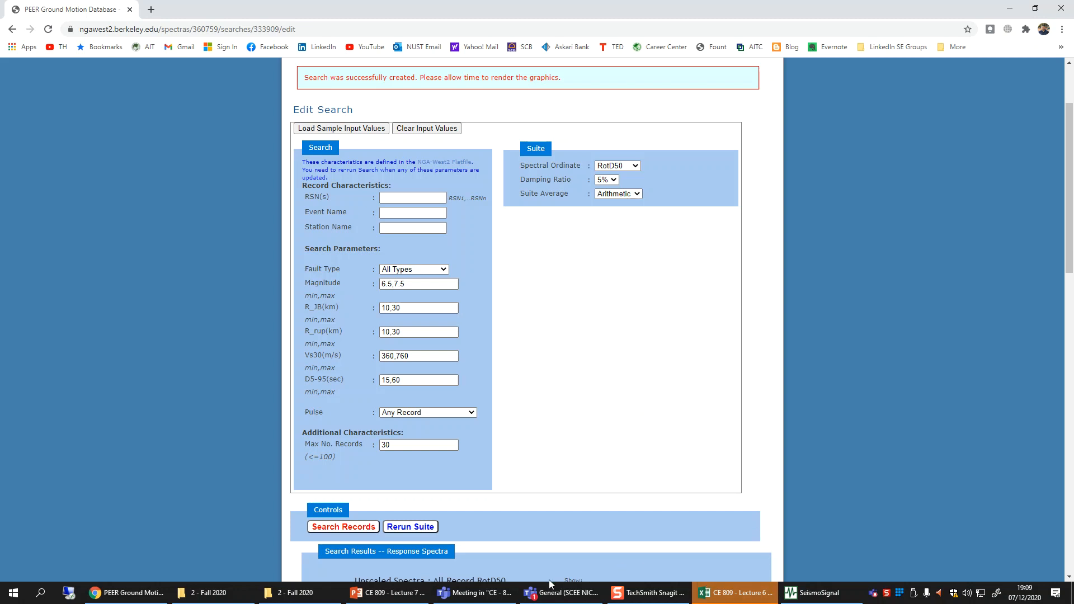
- Switch to SeismoSignal, open the European Strong Motion Database from the strong motion download tool, and close the tool
left_click(817, 592)
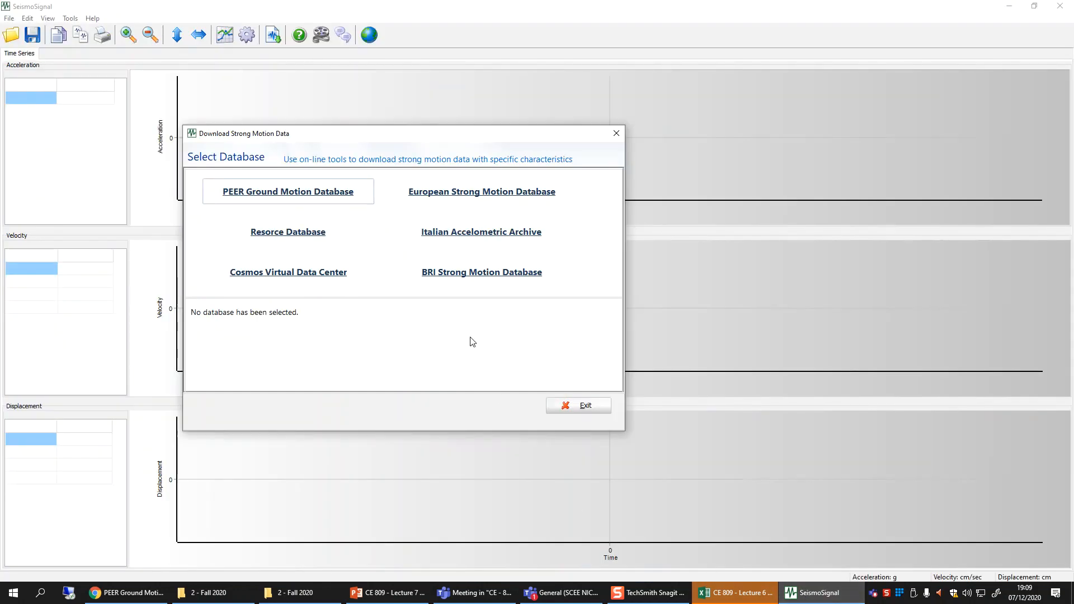
left_click(464, 194)
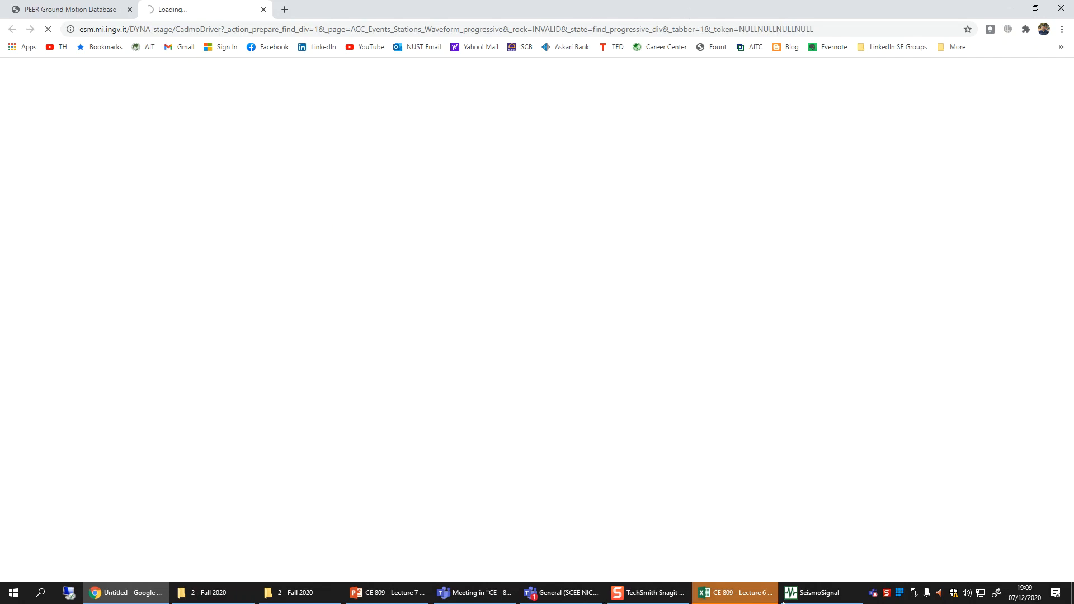
left_click(813, 592)
left_click(588, 409)
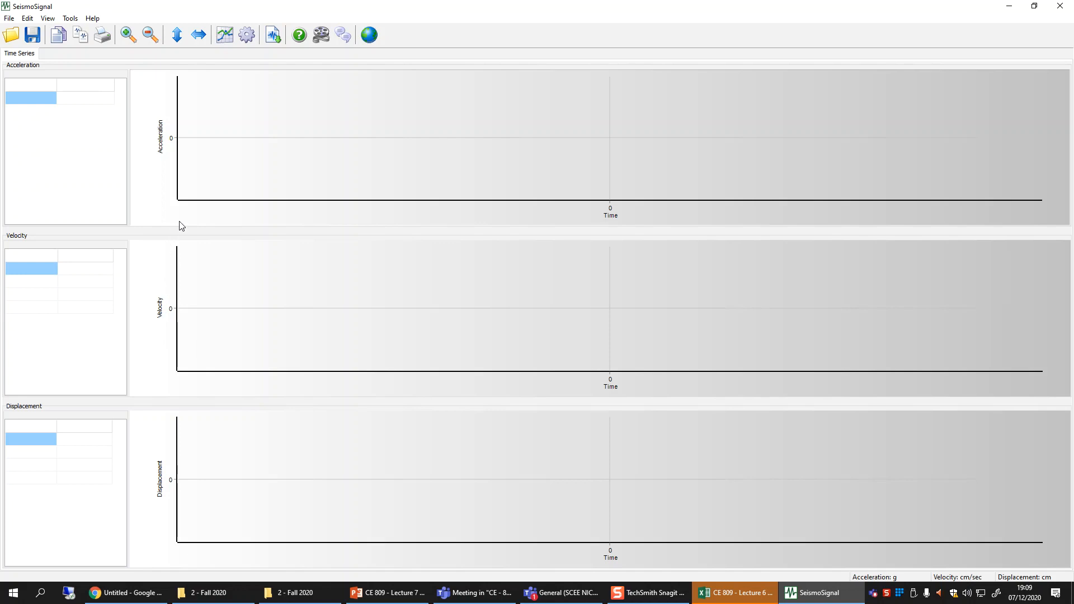
- Bring up SeismoSignal's file selection for opening an accelerogram and pick ChiChi.dat in the accelerograms folder
left_click(13, 37)
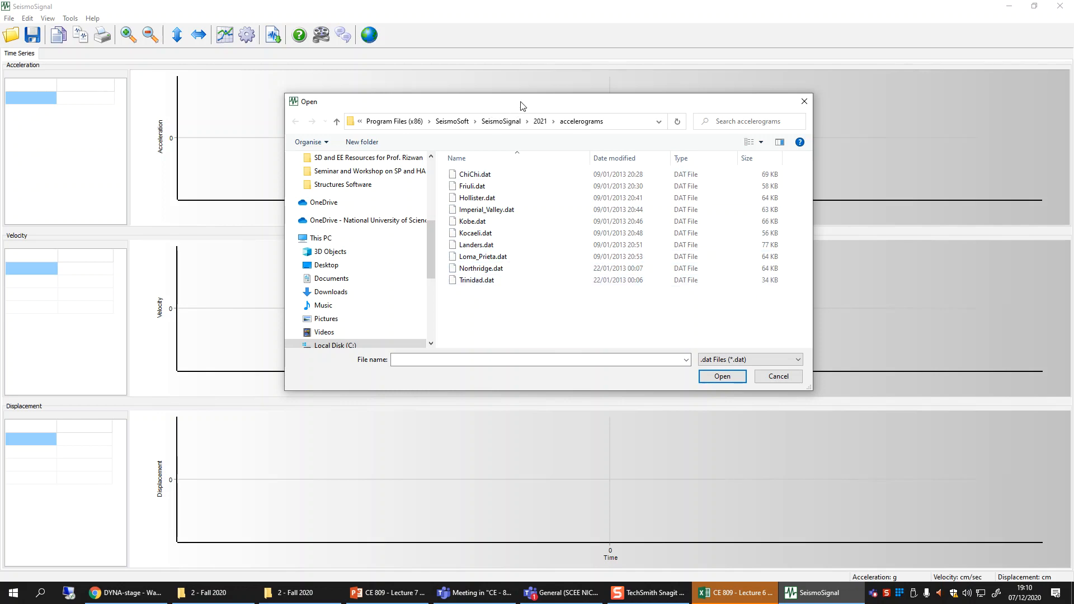
left_click_drag(522, 103, 499, 103)
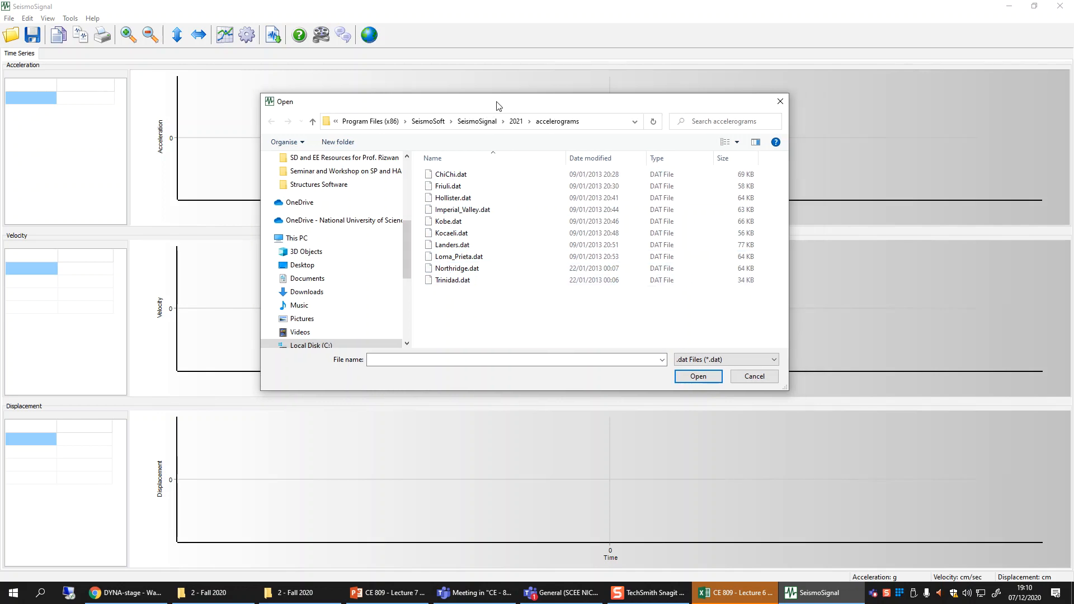
double_click(465, 175)
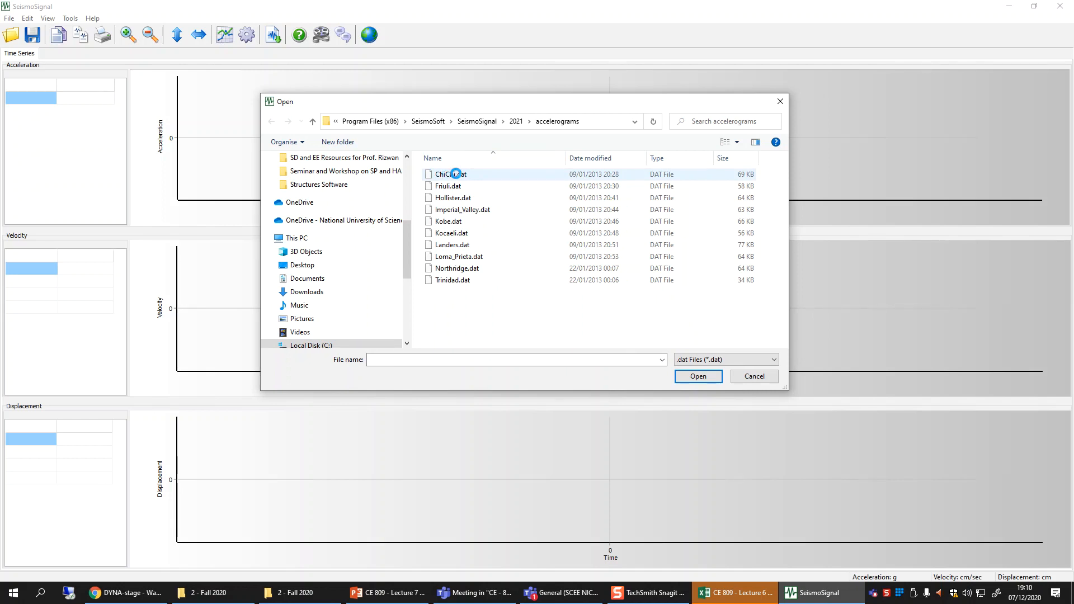
- View the file properties of ChiChi.dat and close them without changing anything
right_click(456, 173)
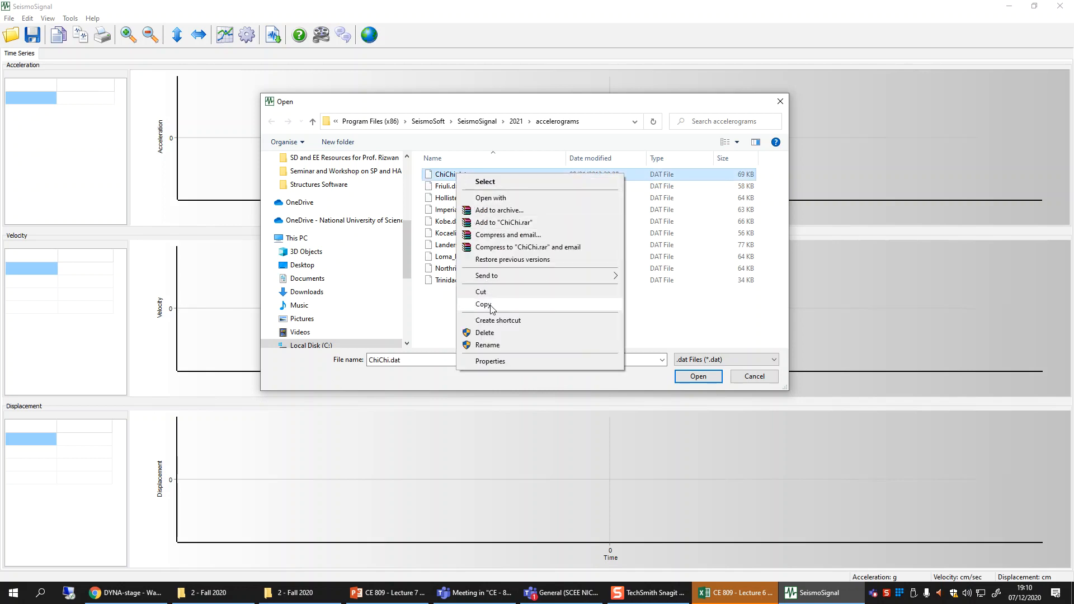
left_click(487, 361)
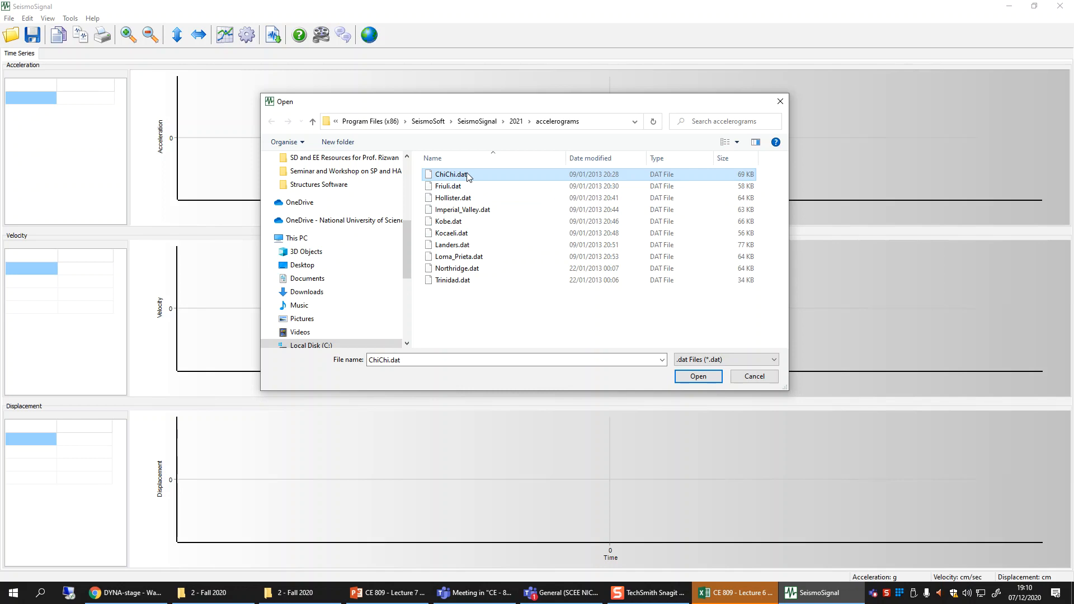
mouse_move(467, 176)
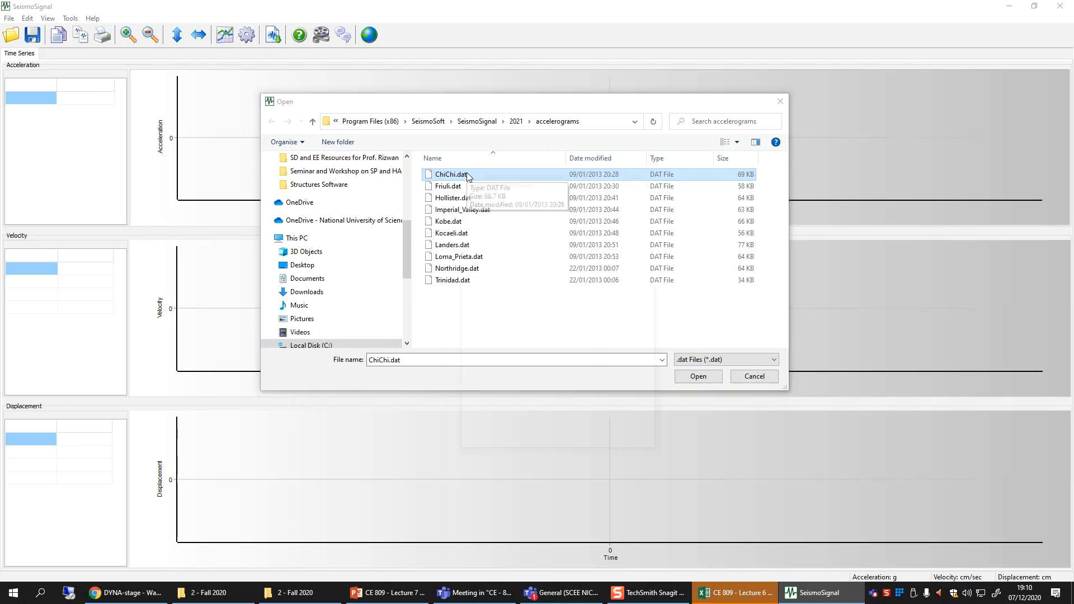
left_click_drag(529, 178, 288, 158)
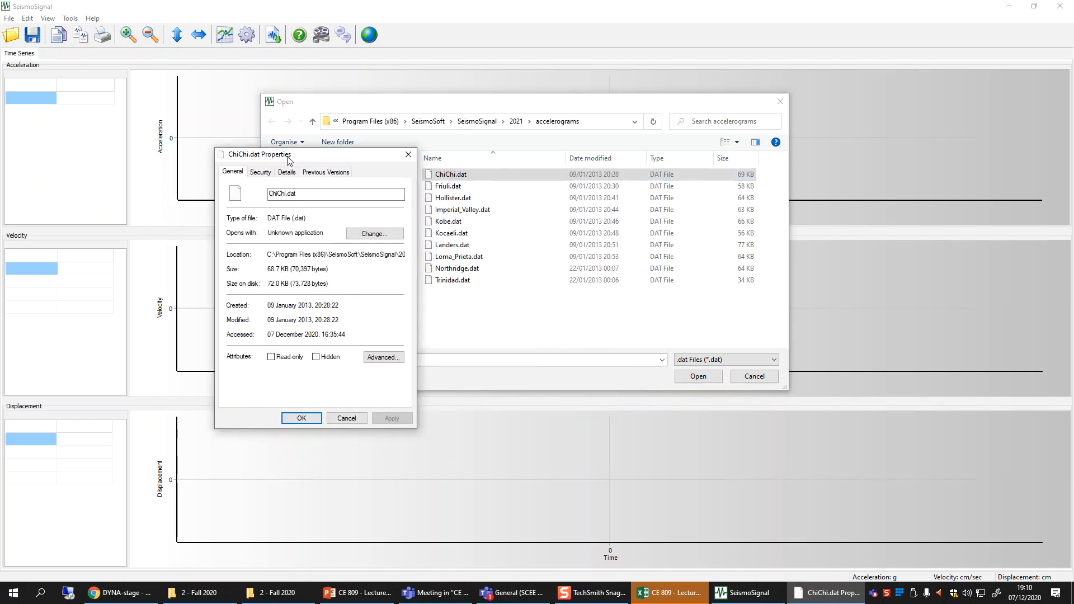
left_click(346, 418)
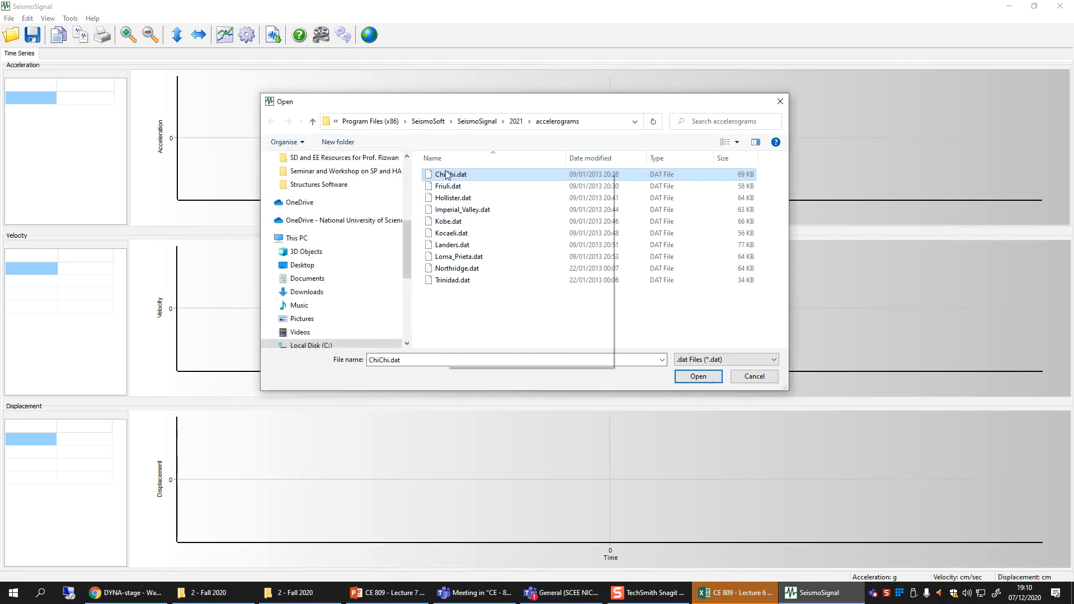
- Open ChiChi.dat in Notepad as the default app for .dat files, and resize and reposition its window over SeismoSignal
right_click(446, 171)
key("Escape")
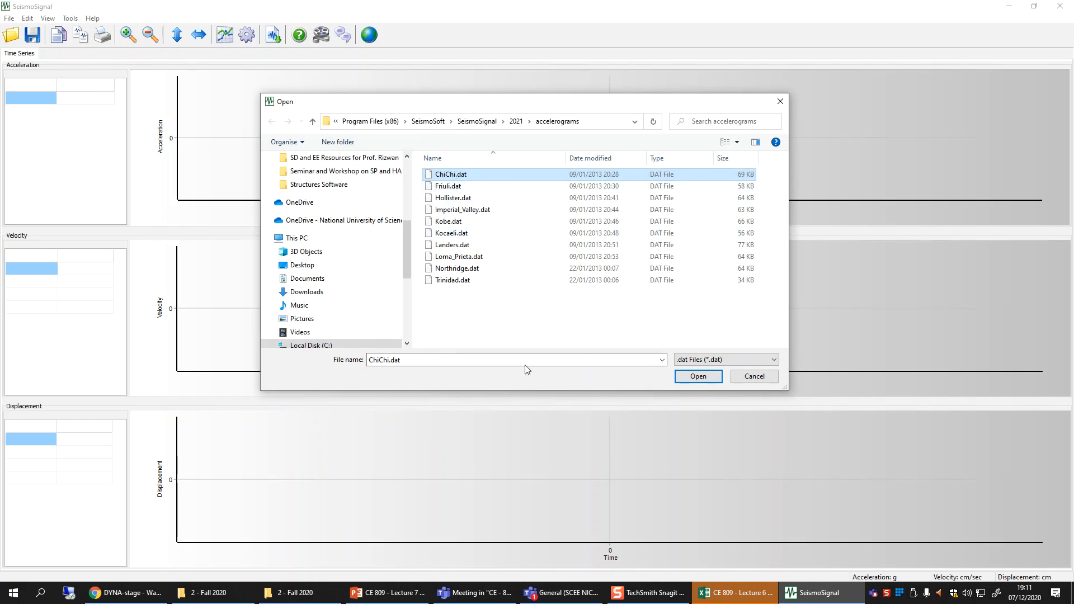
left_click(481, 201)
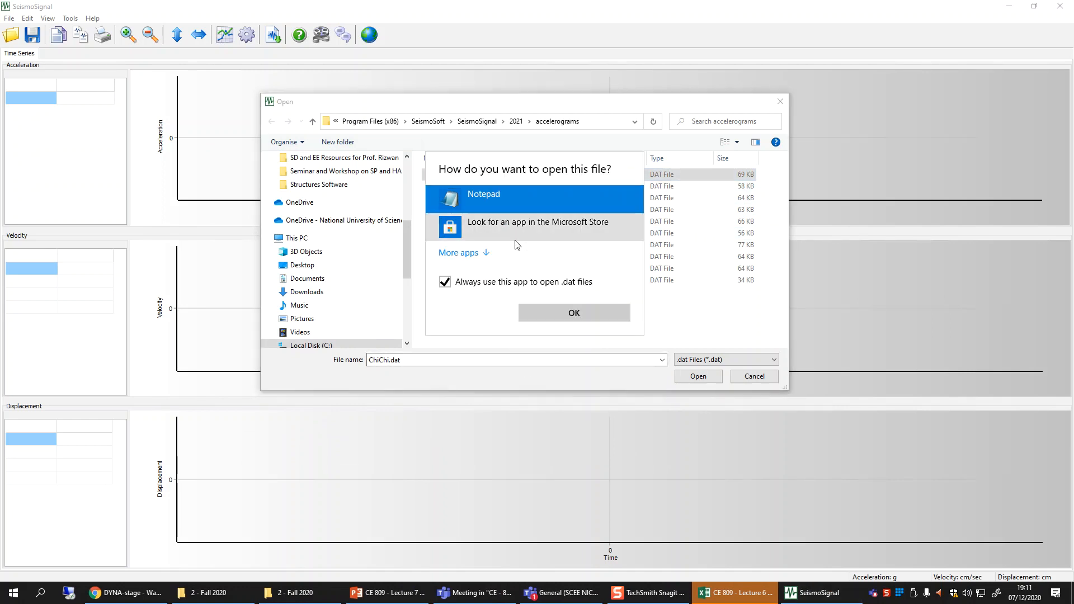
left_click(556, 309)
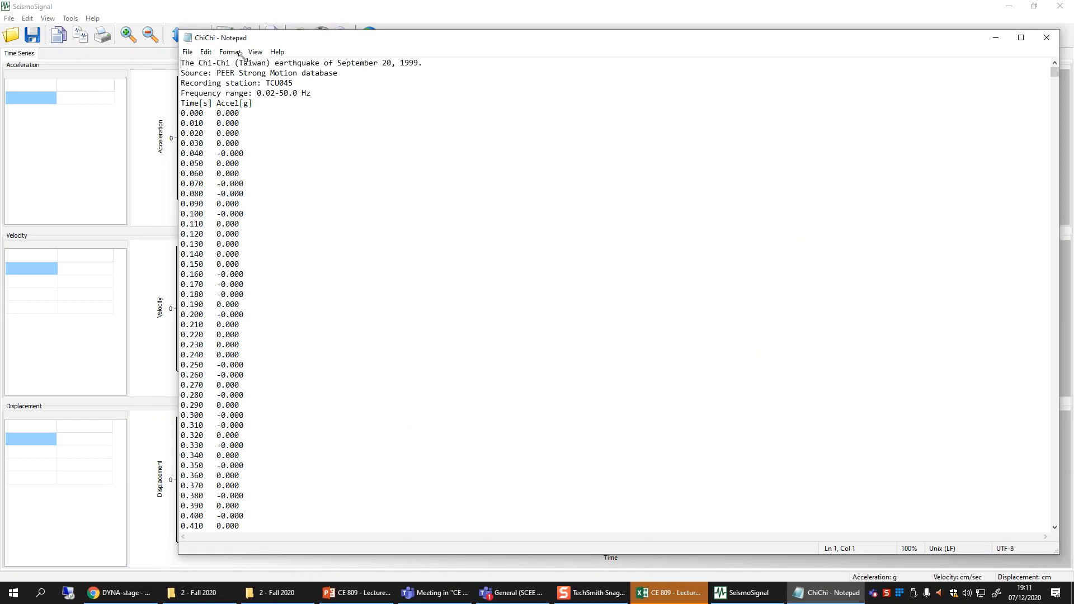
left_click_drag(178, 29, 527, 62)
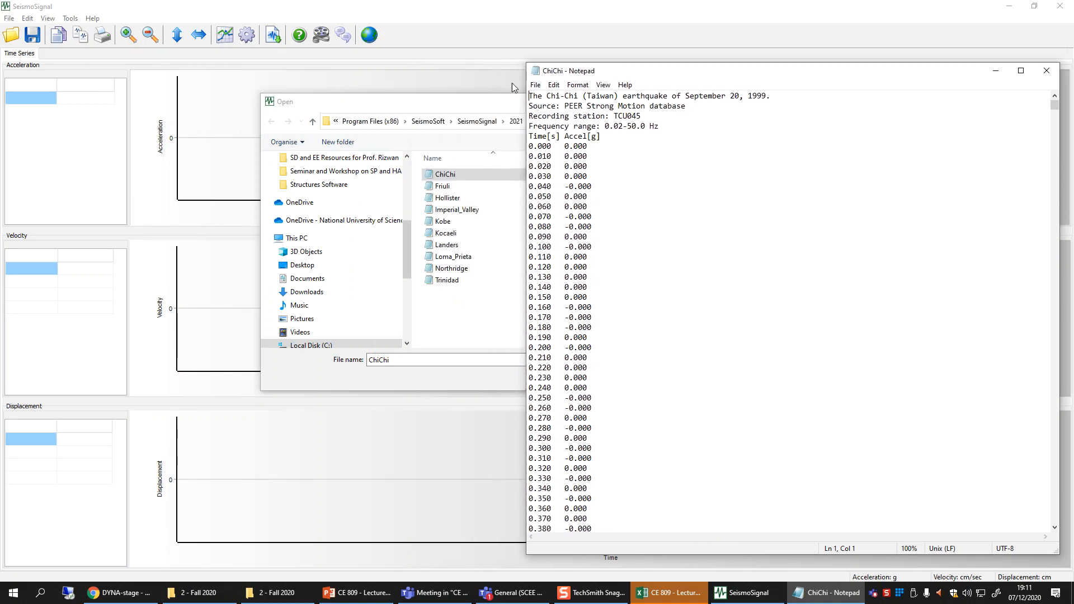
left_click(569, 99)
left_click_drag(618, 71, 487, 53)
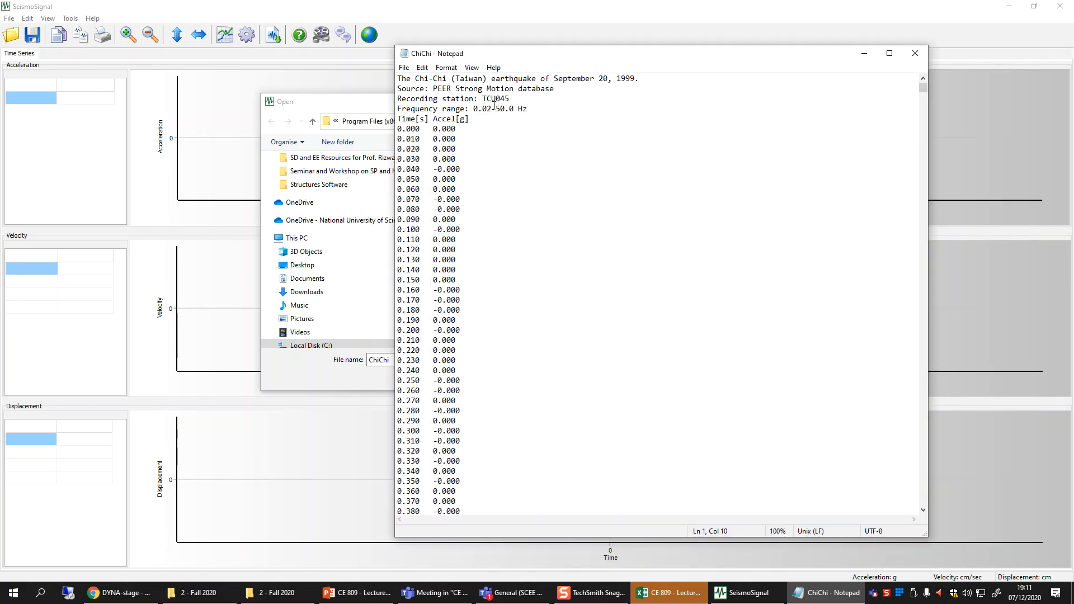
- Examine the header lines of the ChiChi file, covering the earthquake description, data source, recording station and frequency range
key("ctrl+shift+Home")
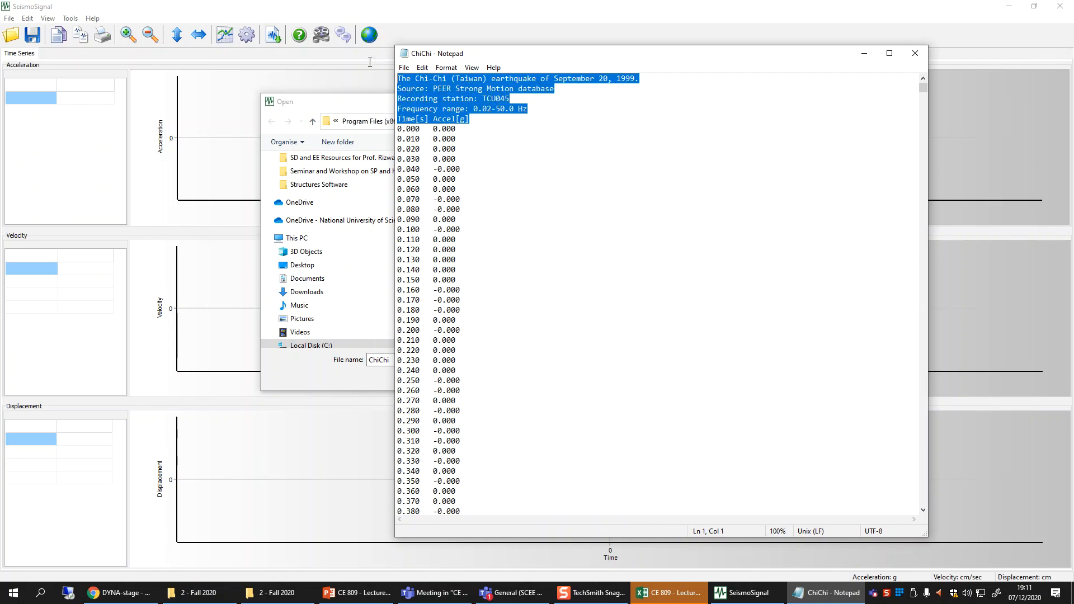
left_click(462, 100)
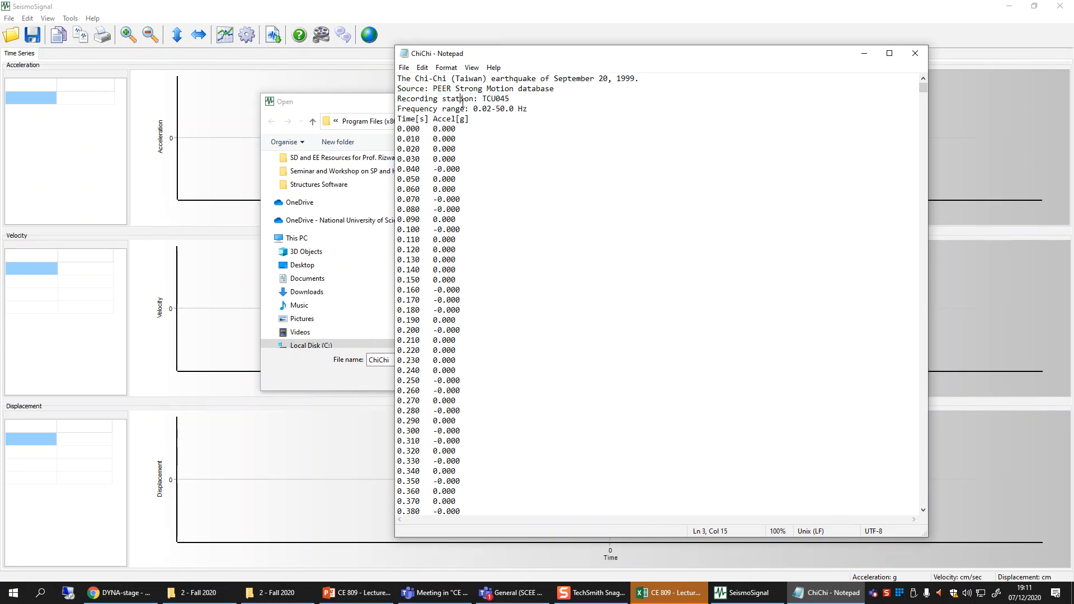
left_click_drag(412, 89, 572, 83)
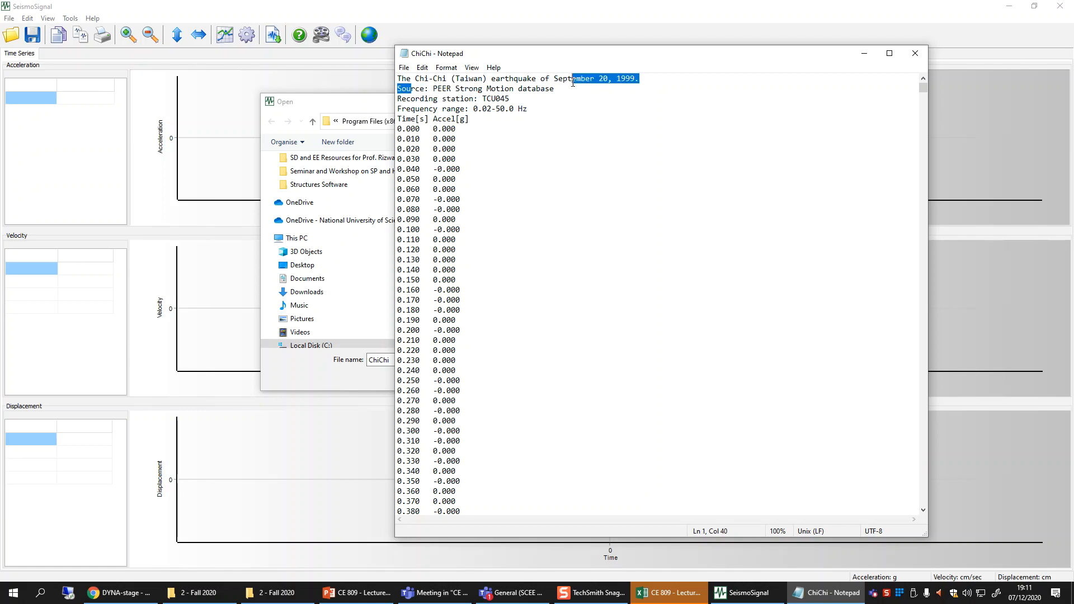
left_click(631, 81)
left_click_drag(647, 82, 380, 83)
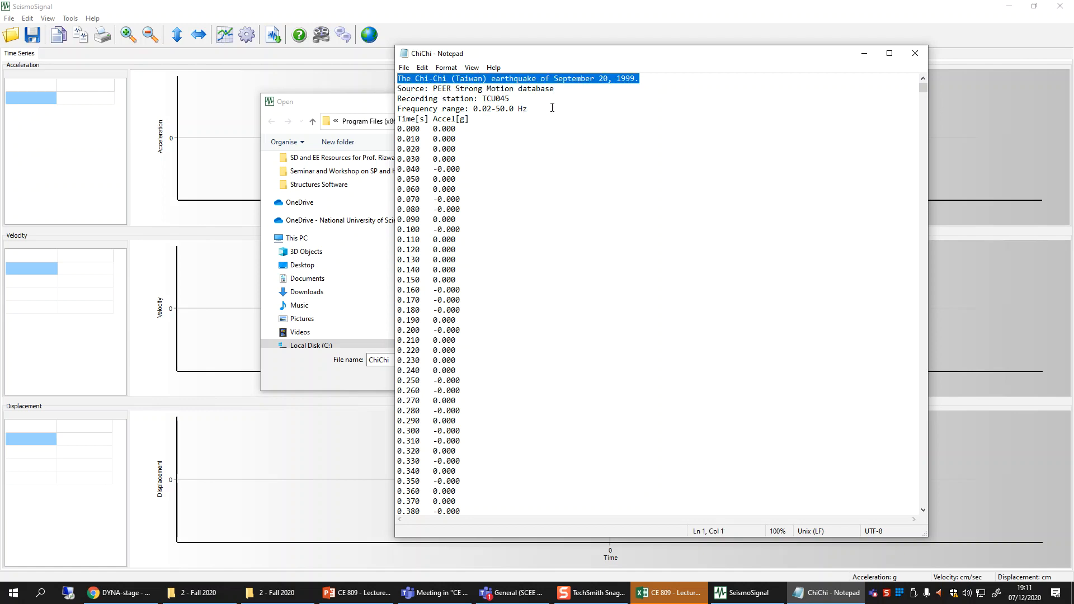
left_click_drag(403, 109, 552, 110)
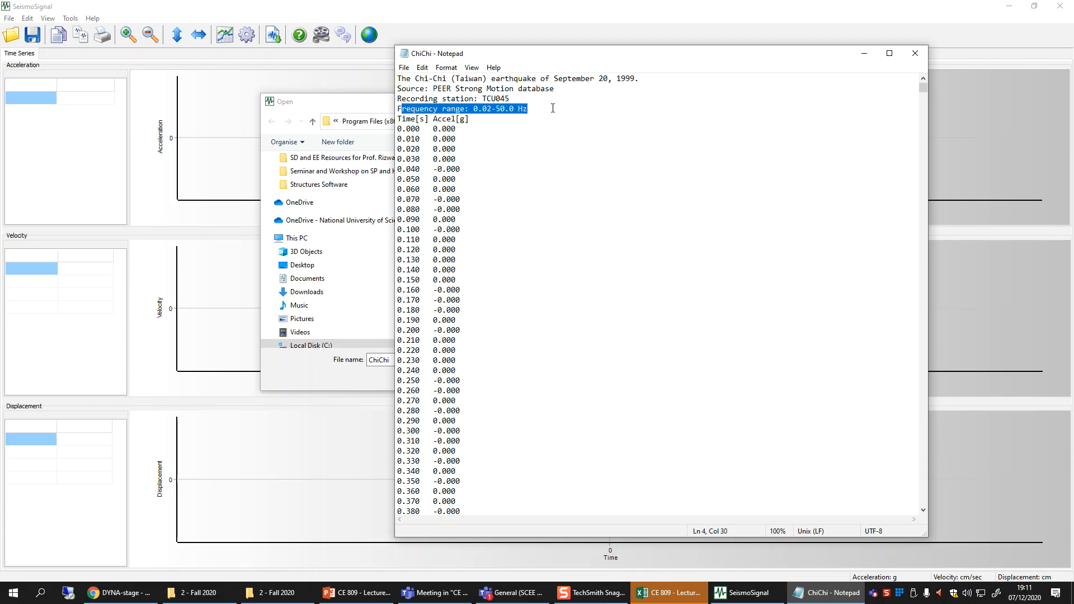
left_click(537, 109)
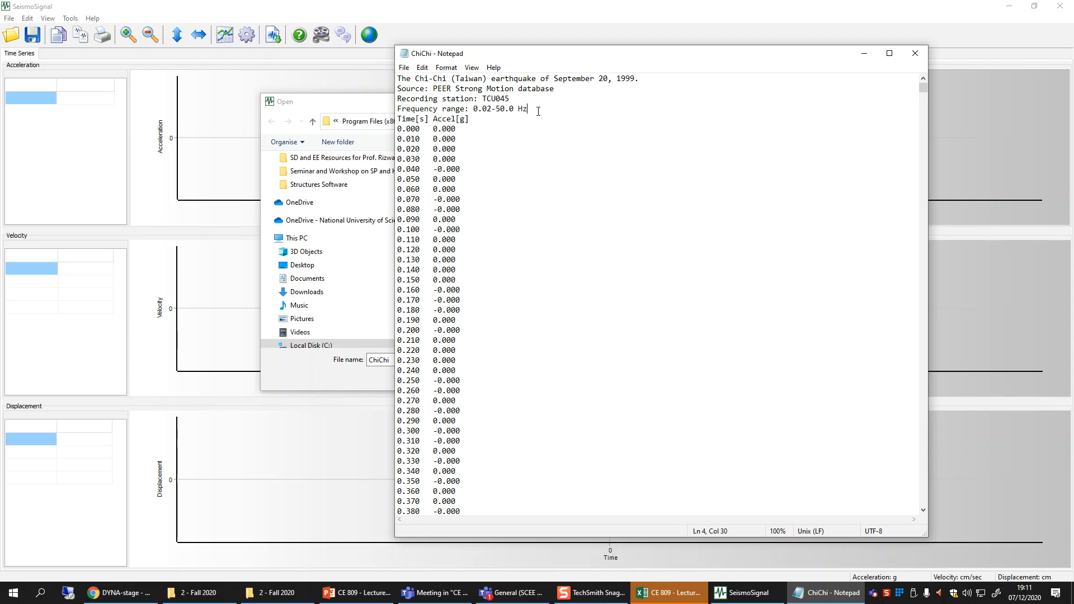
left_click_drag(538, 109, 399, 108)
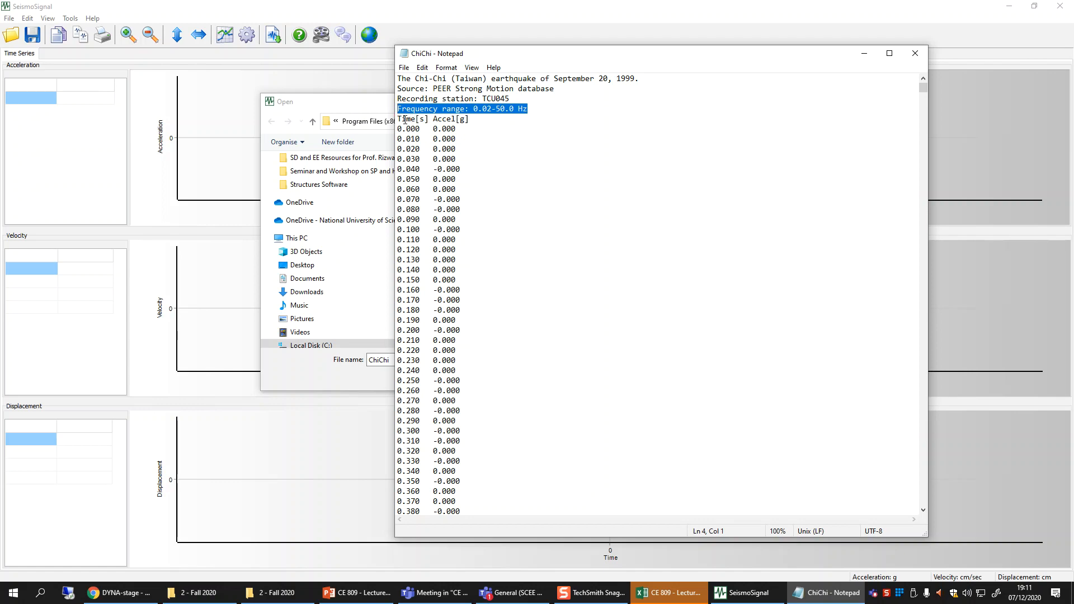
- Examine the Time[s] and Accel[g] column headings with their units, and the rows of time and acceleration data below them
double_click(410, 119)
double_click(443, 119)
left_click(463, 120)
left_click_drag(464, 120, 459, 120)
left_click(410, 127)
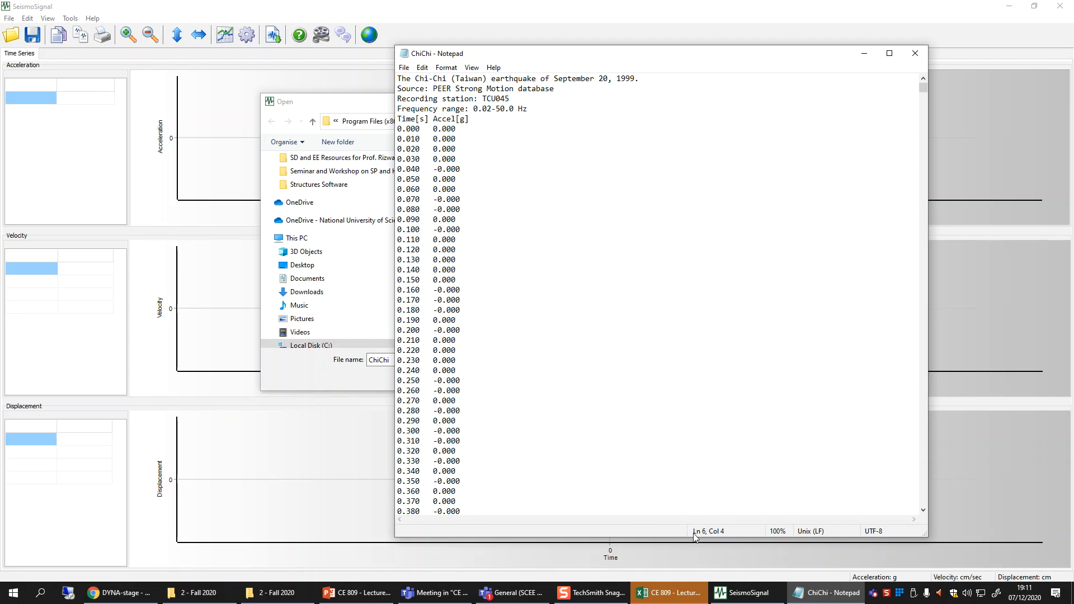
left_click_drag(397, 119, 421, 167)
left_click(432, 150)
left_click_drag(398, 129, 457, 361)
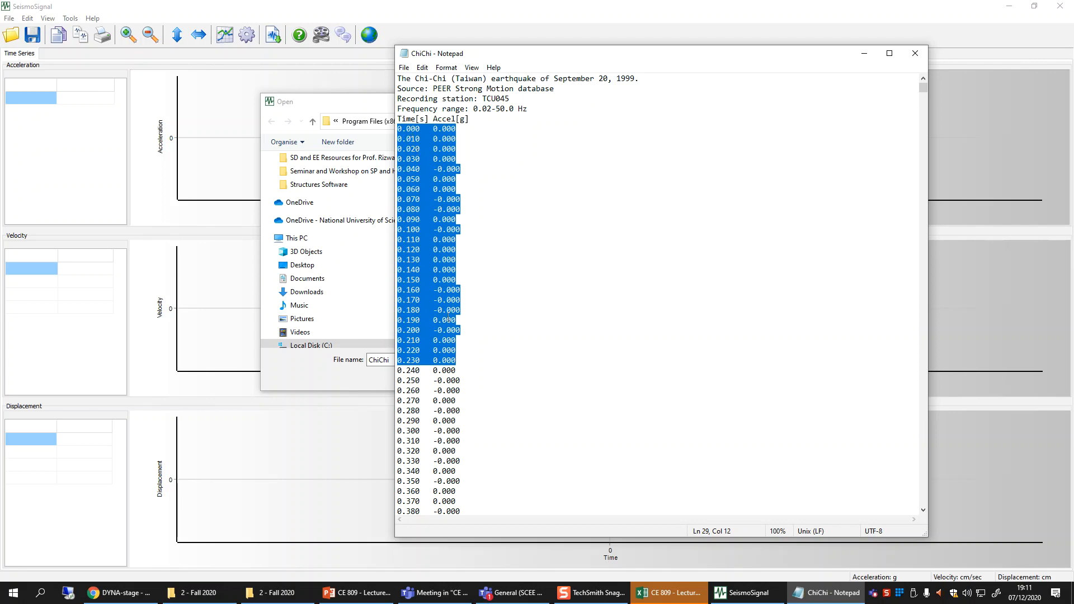
left_click(478, 355)
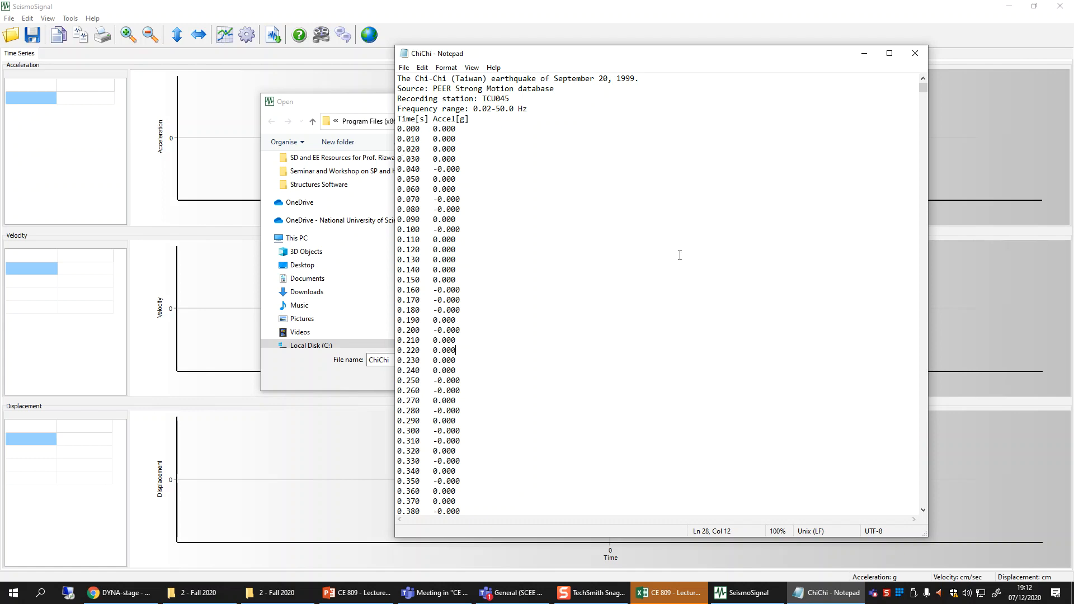
left_click_drag(401, 128, 550, 128)
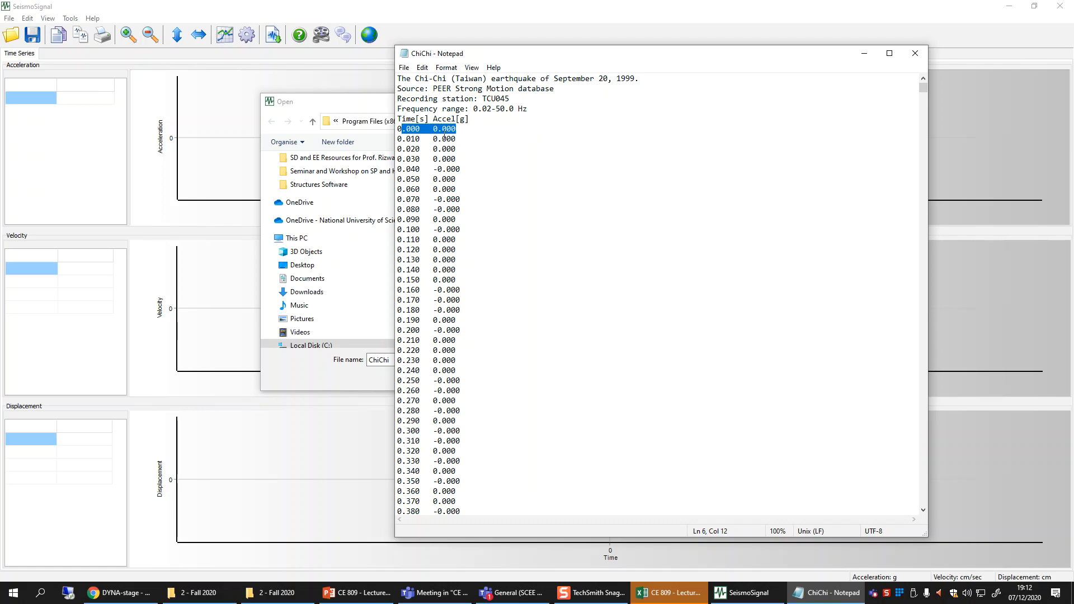
left_click(418, 129)
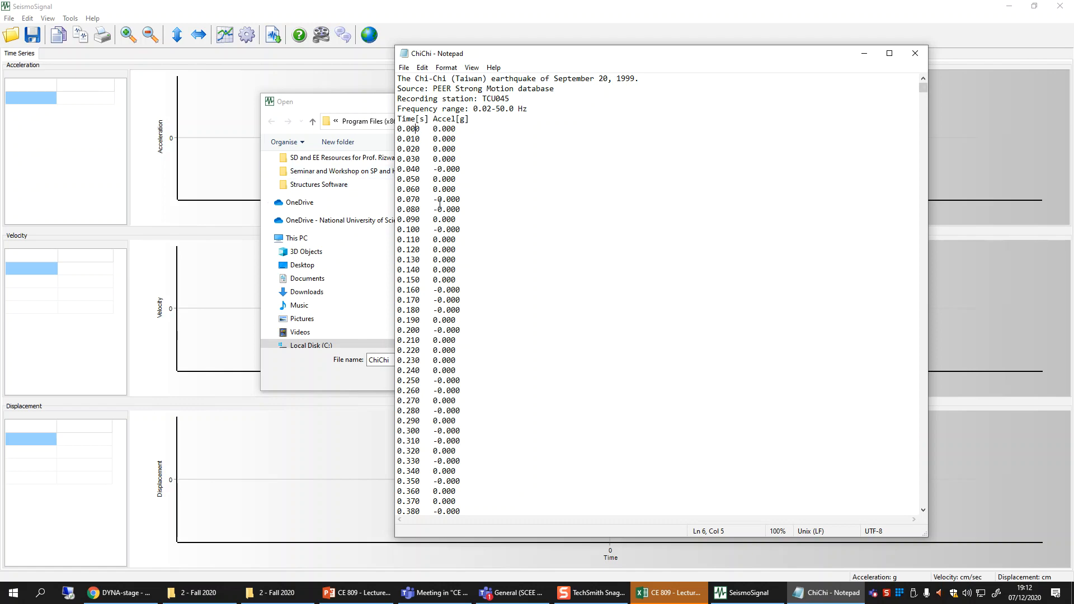
- Move the ChiChi file's window off the file list and examine its data from the first time rows down to the last line
left_click_drag(399, 130, 458, 138)
left_click(404, 141)
left_click_drag(452, 54, 506, 48)
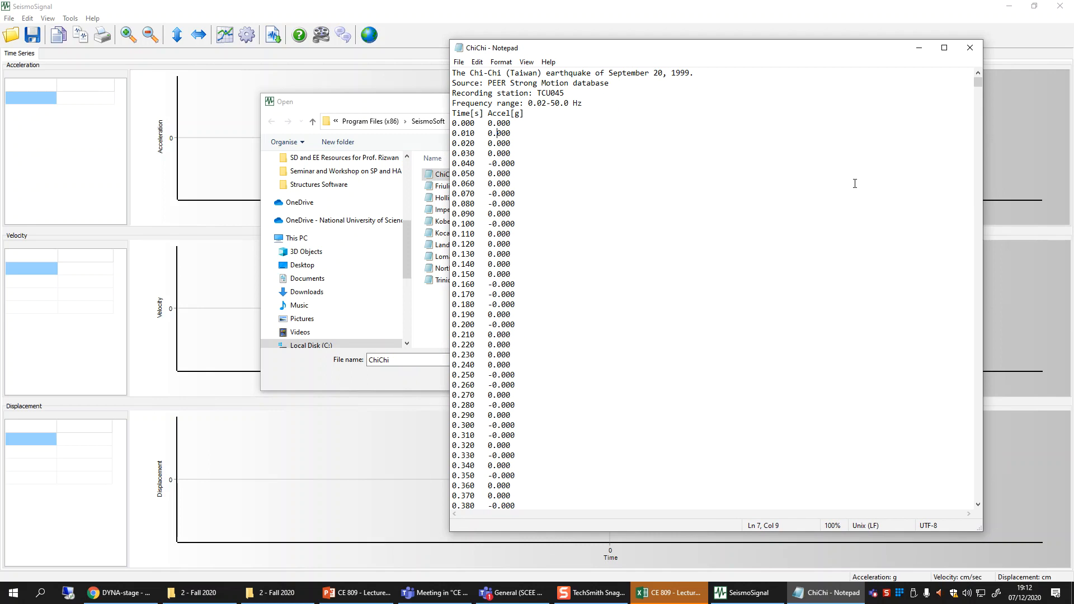
left_click(513, 123)
left_click_drag(981, 85, 760, 536)
key("ctrl+End")
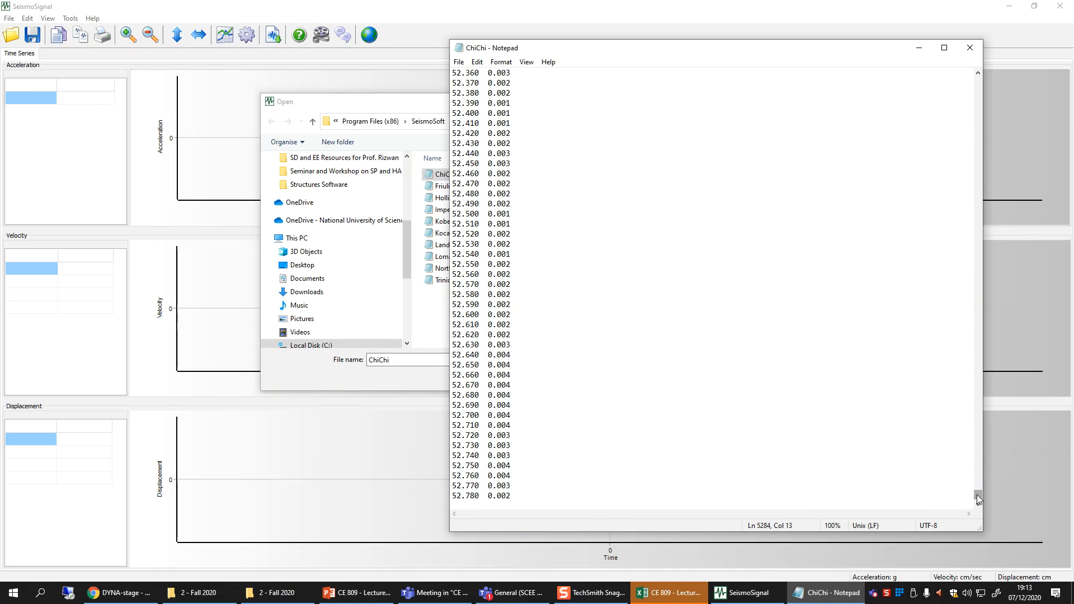
left_click_drag(977, 494, 976, 83)
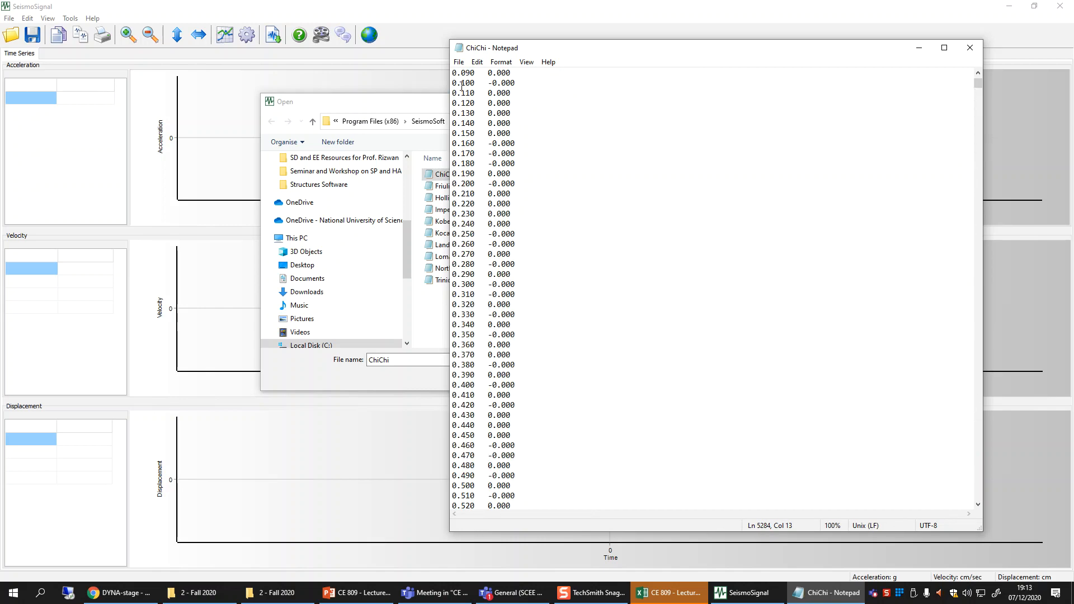
- Compare the first two time and acceleration rows of the ChiChi file with its final data row
scroll(559, 222, "up", 2)
left_click_drag(523, 138, 423, 124)
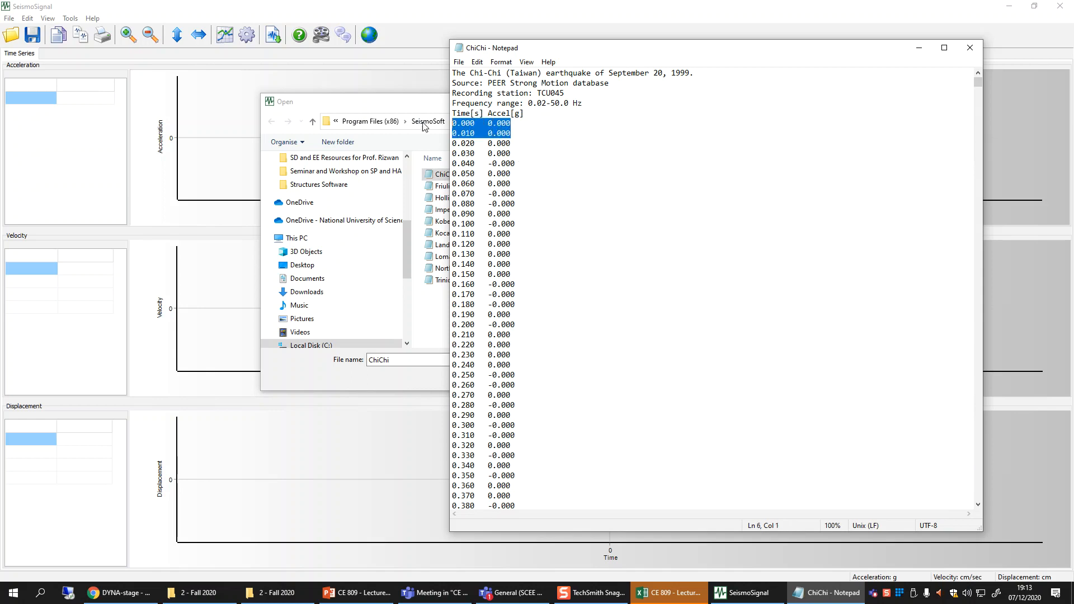
left_click(582, 138)
left_click_drag(978, 83, 976, 496)
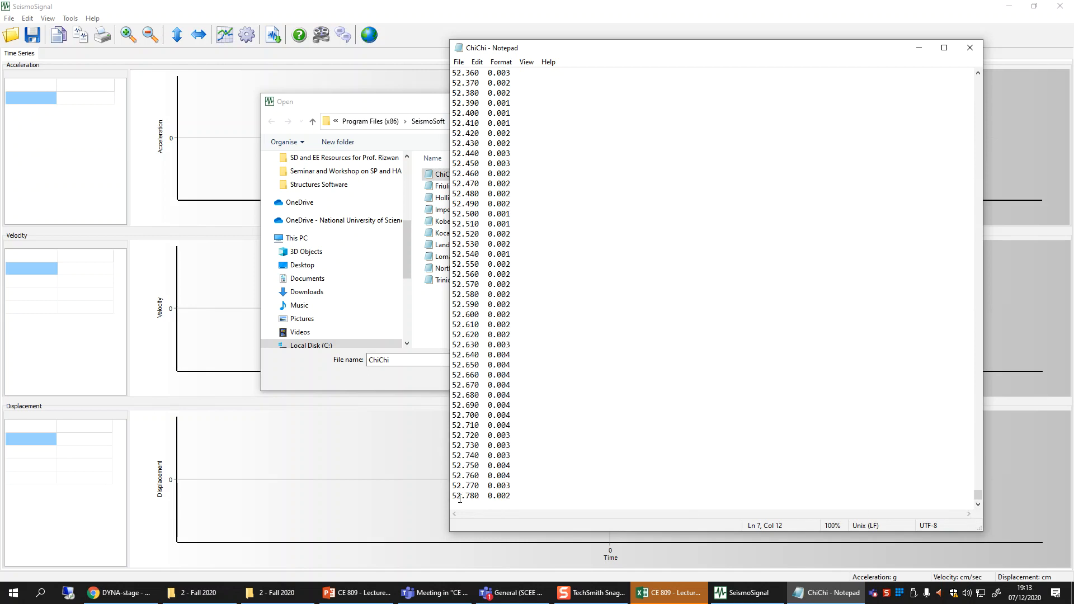
key("ctrl+End")
left_click_drag(453, 496, 520, 496)
left_click_drag(979, 497, 963, 70)
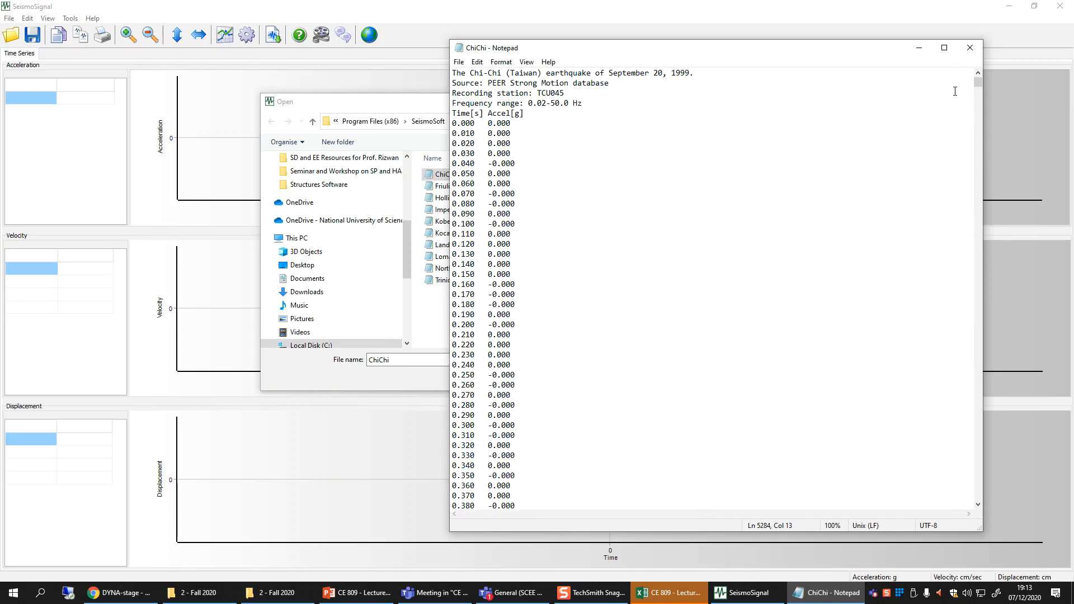
- Close the ChiChi text file and open ChiChi.dat as an accelerogram in SeismoSignal
left_click(970, 48)
left_click(446, 176)
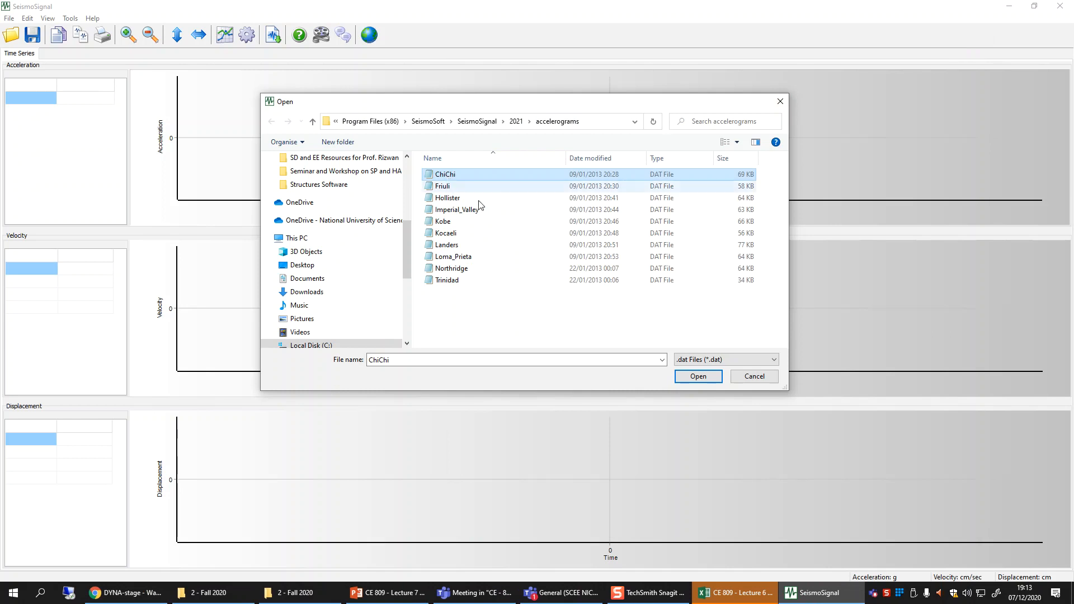
left_click(696, 379)
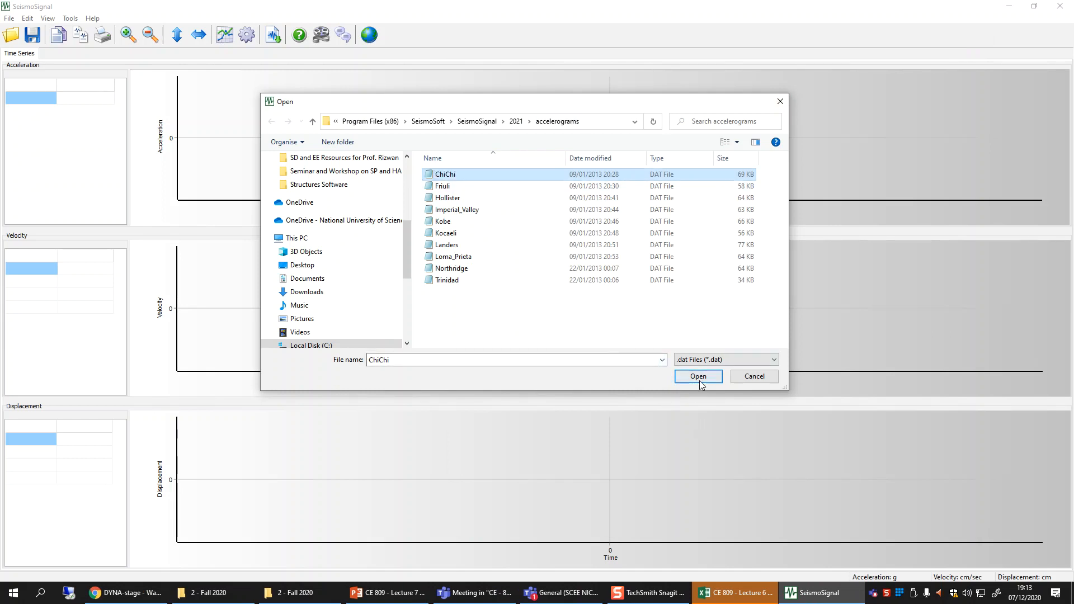
left_click(699, 381)
left_click_drag(523, 126, 427, 57)
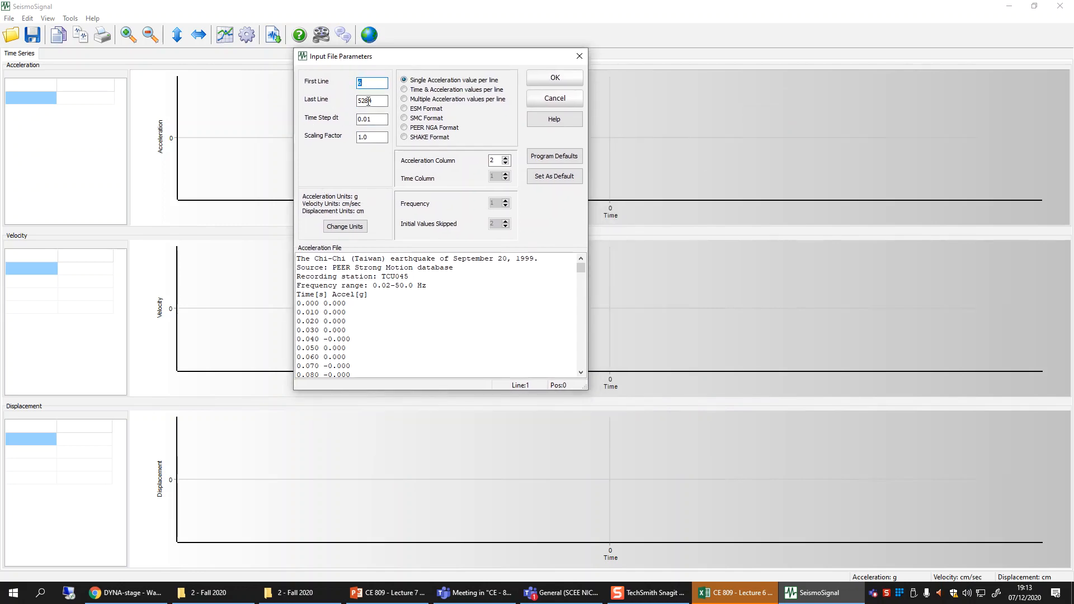
- Reposition the Input File Parameters dialog and set the file format to Time & Acceleration values per line
left_click(384, 79)
left_click_drag(412, 61, 440, 114)
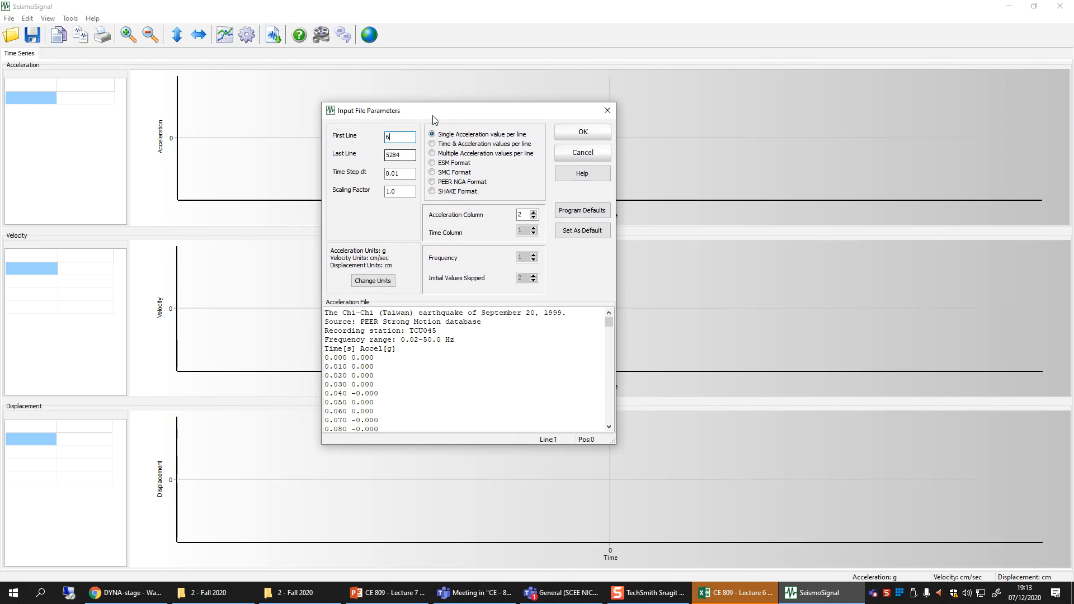
left_click_drag(435, 110, 456, 108)
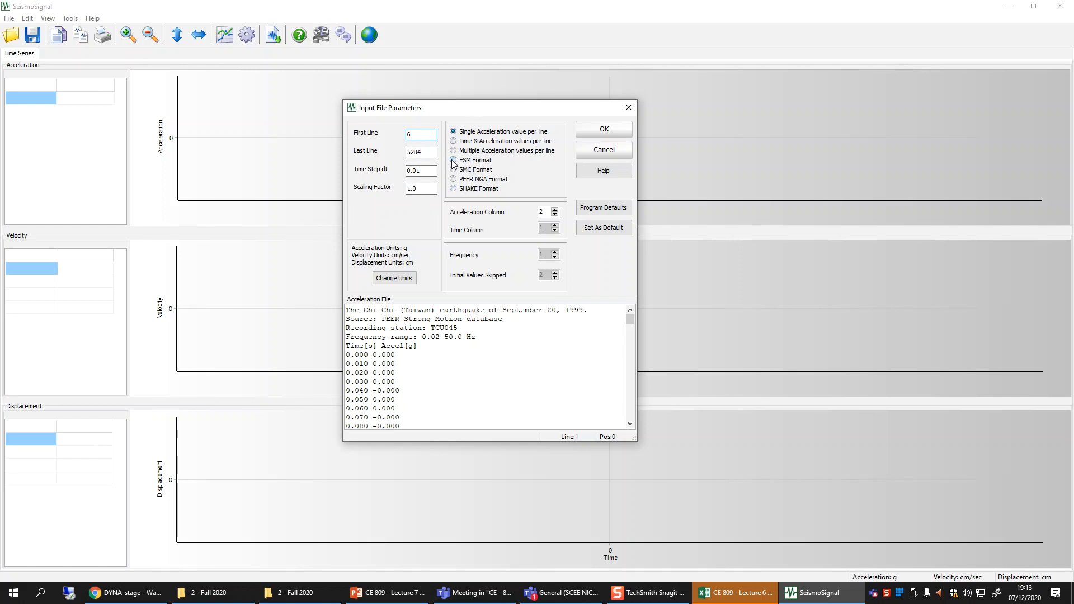
left_click(473, 134)
left_click(507, 143)
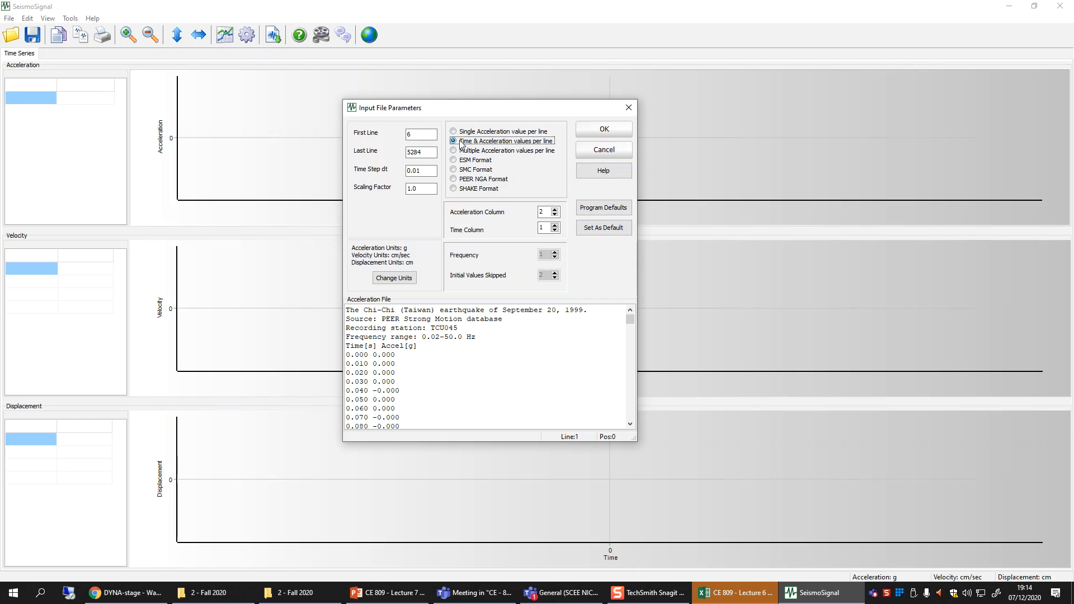
- Check the First Line value against the header lines in the acceleration file preview
double_click(415, 135)
left_click_drag(417, 346, 320, 303)
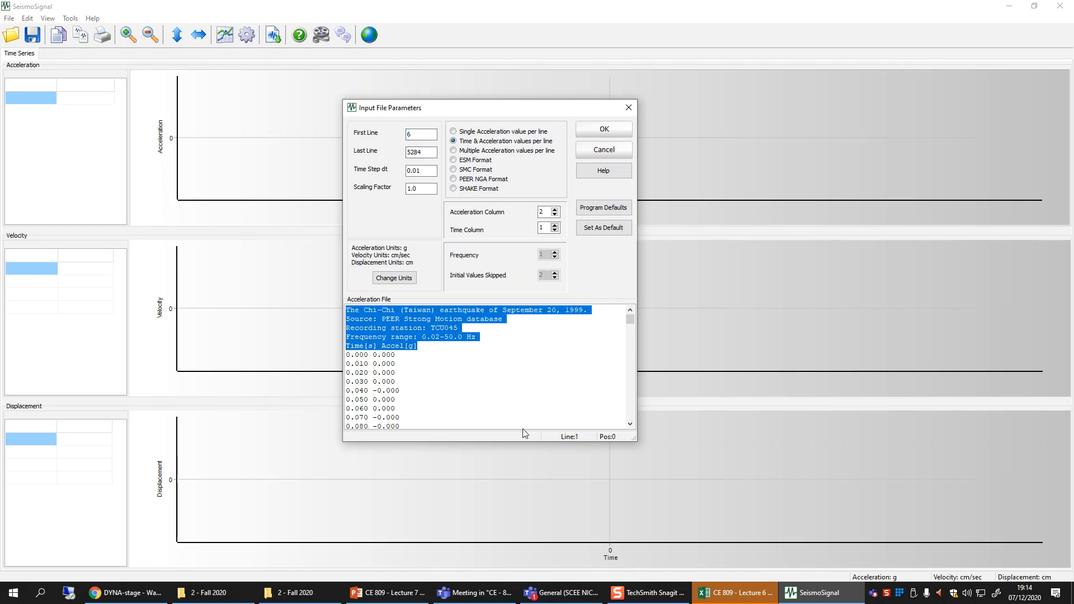
key("Delete")
key("ctrl+z")
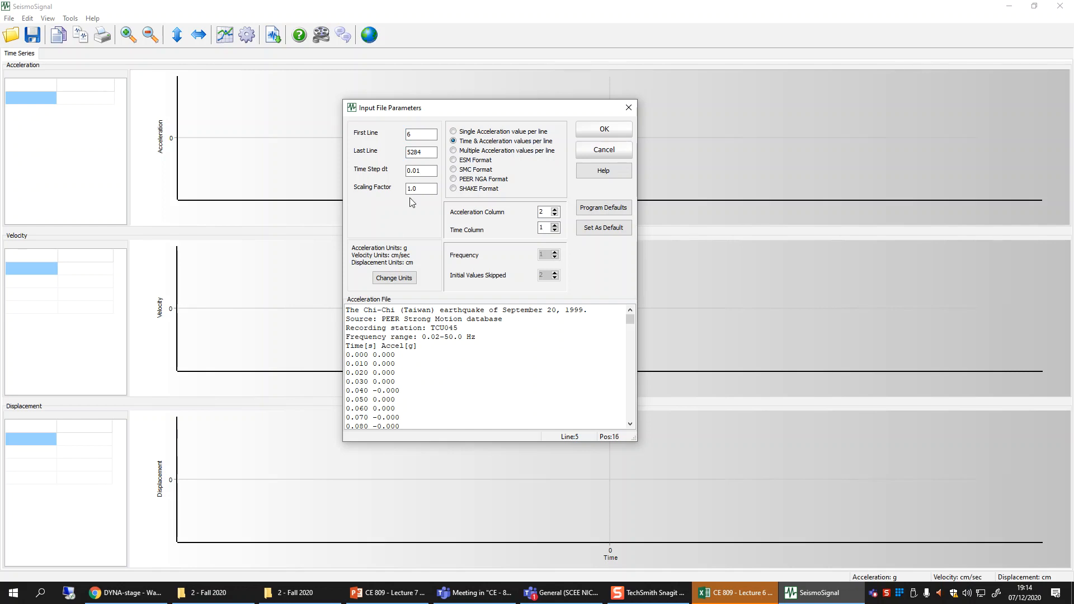
double_click(420, 135)
- Check the Last Line value against the final data row in the acceleration file preview
left_click(417, 151)
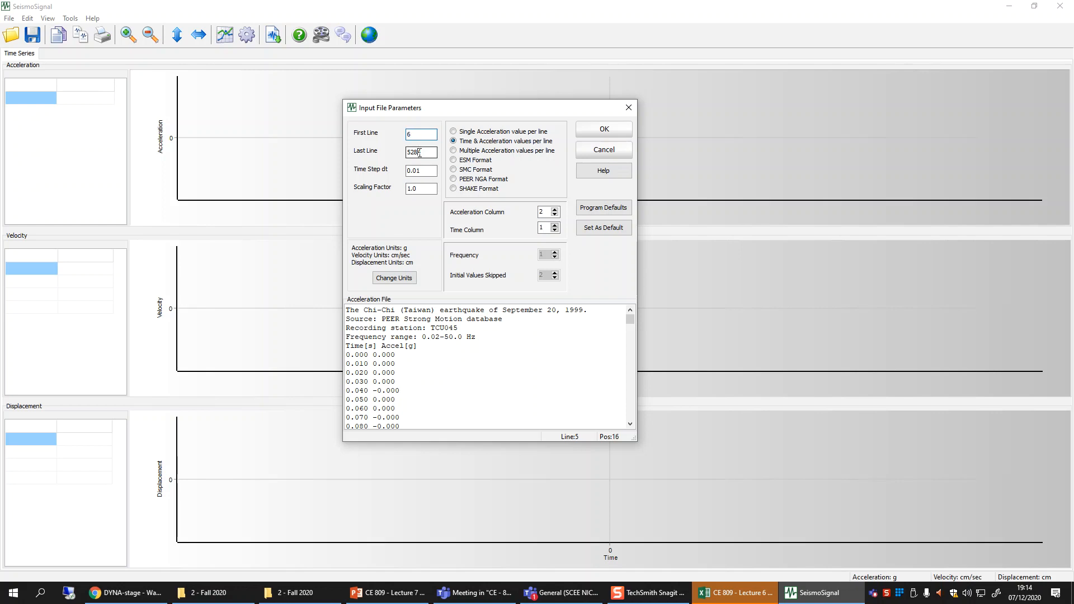
left_click(420, 347)
left_click_drag(632, 320, 630, 416)
left_click(434, 425)
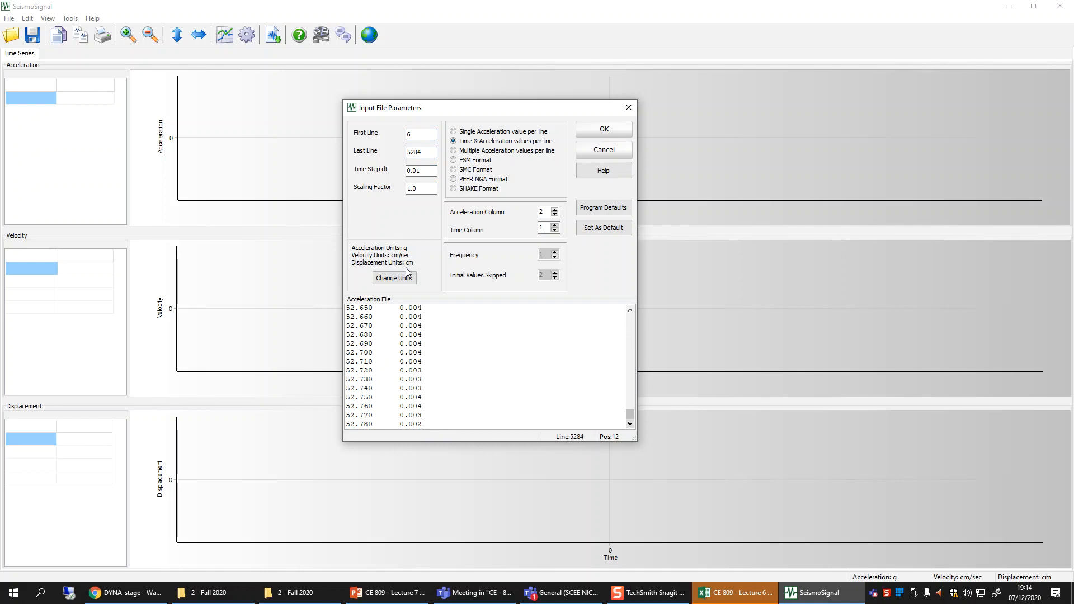
double_click(426, 151)
- Check the Time Step dt value against the first two time values in the acceleration file preview
left_click(418, 166)
left_click_drag(630, 415, 616, 309)
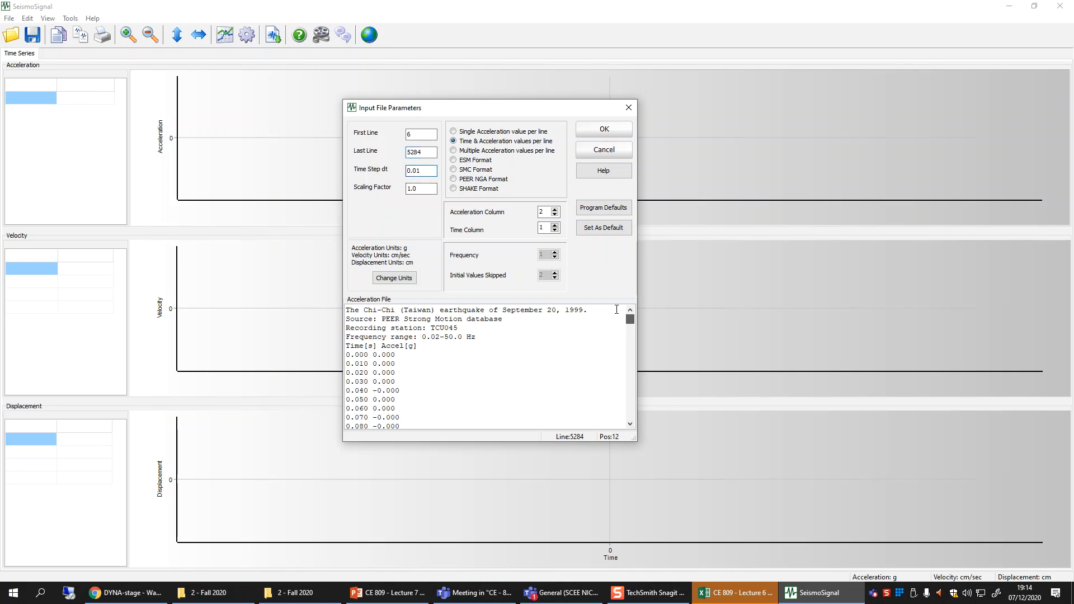
left_click_drag(346, 356, 395, 364)
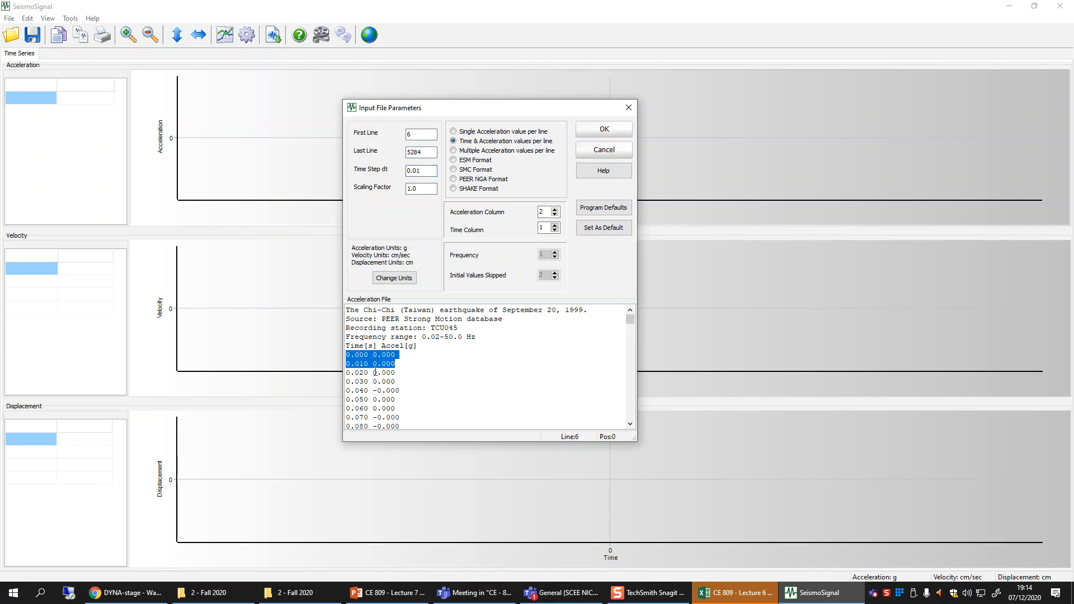
left_click(406, 365)
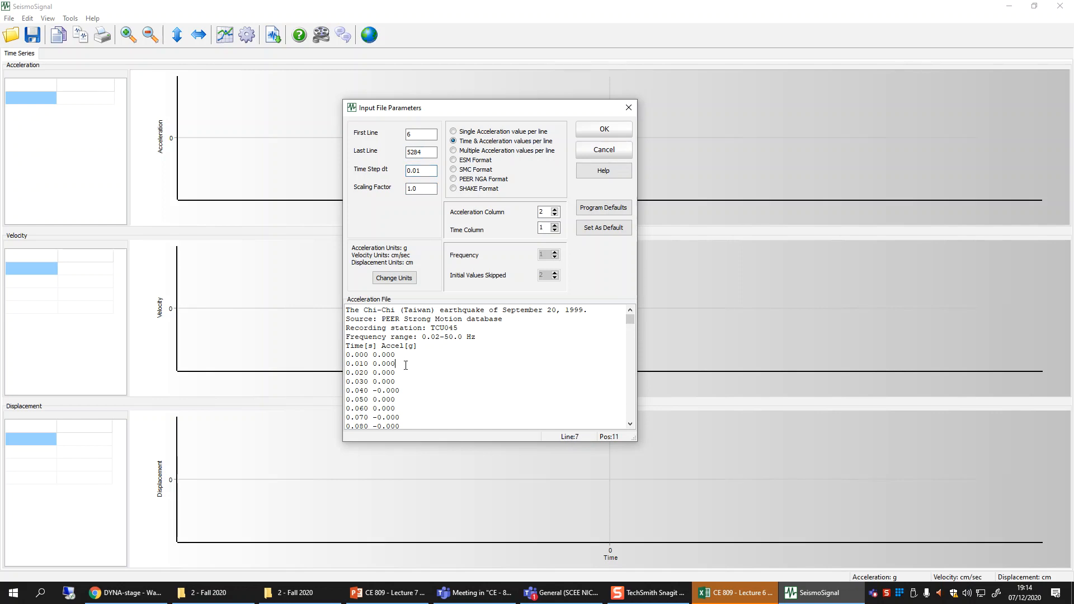
- Load the Chi-Chi record with scaling factor 1.0, acceleration column 2 and time column 1
left_click(418, 188)
double_click(418, 188)
left_click(421, 191)
left_click(555, 230)
left_click(542, 228)
left_click(607, 131)
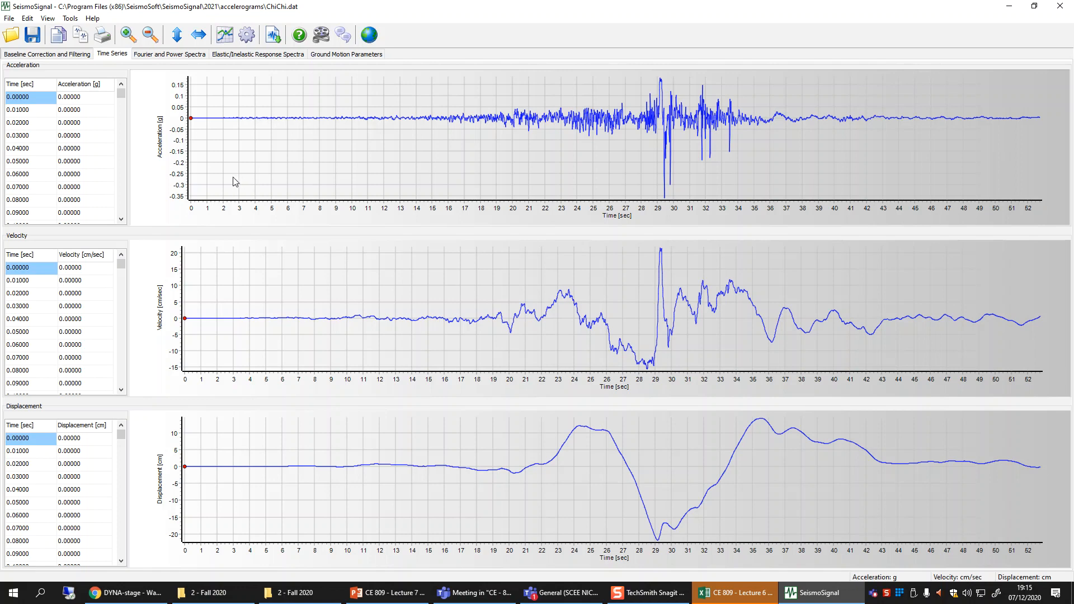
- Examine the time-series tables of acceleration and velocity values beside their plots
left_click_drag(35, 98, 73, 222)
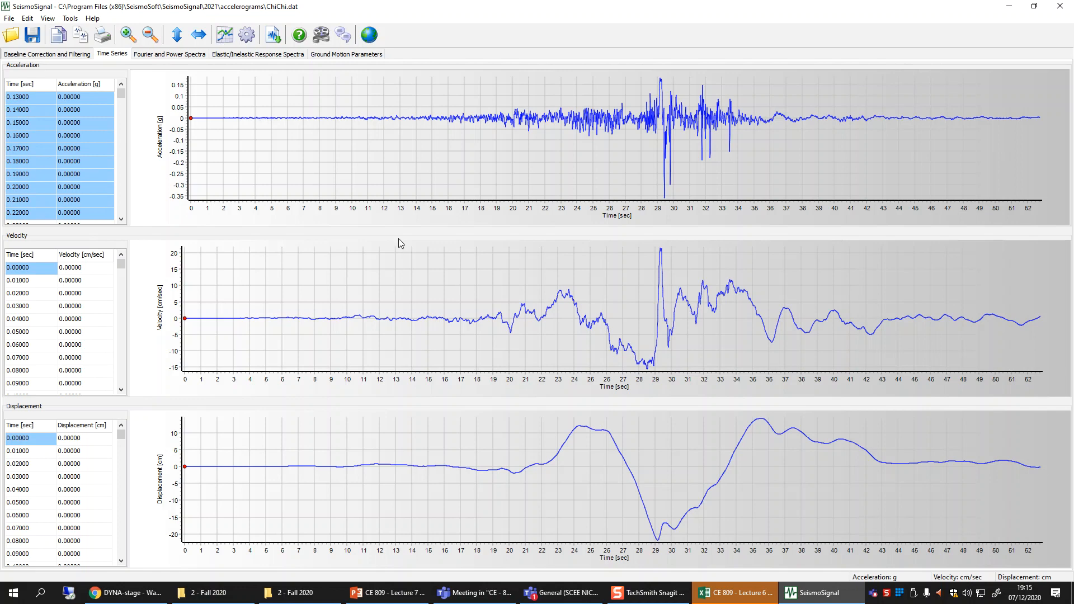
left_click(73, 98)
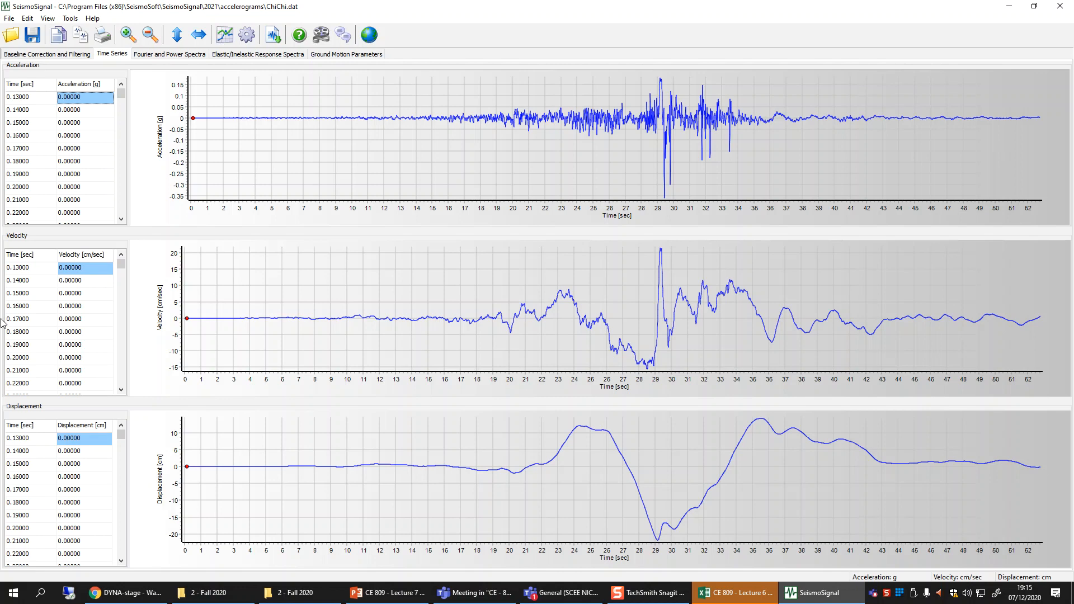
left_click_drag(23, 267, 82, 391)
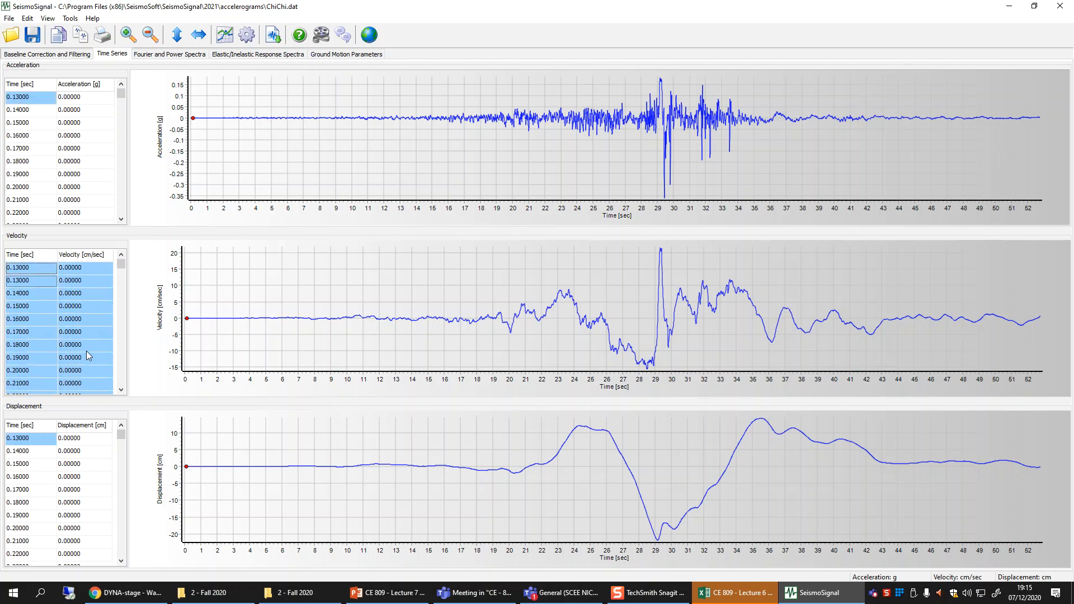
scroll(87, 356, "up", 13)
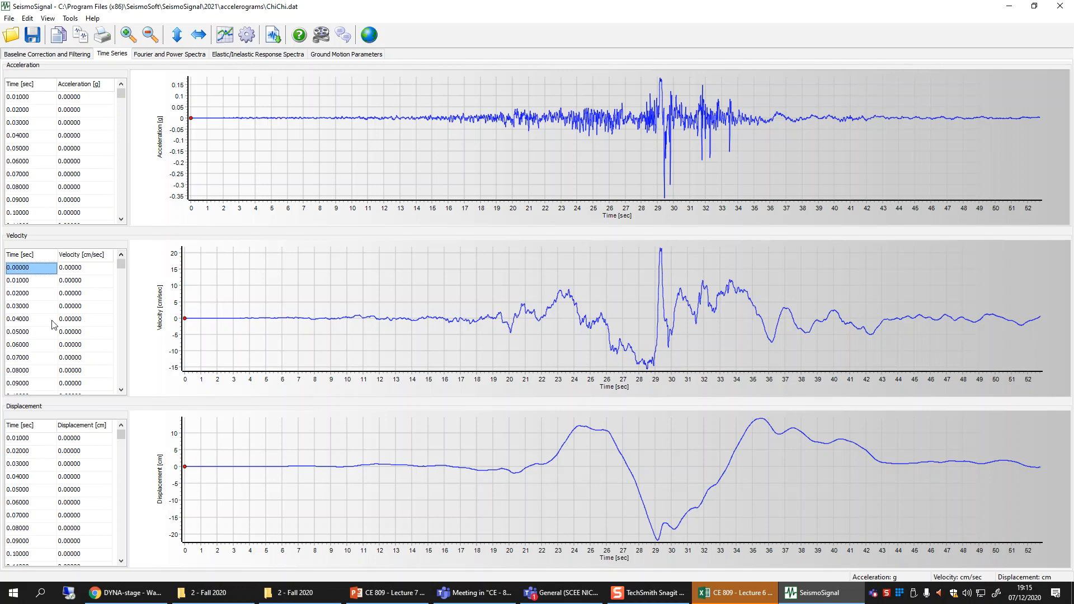
left_click_drag(46, 270, 78, 348)
left_click(43, 282)
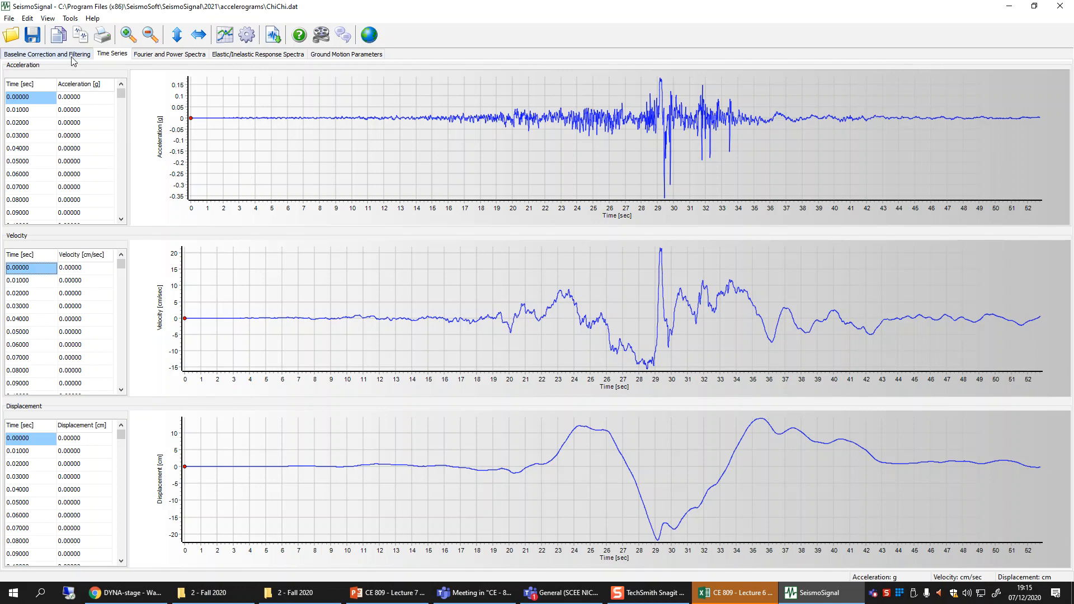
- View the baseline correction and filtering settings, and try the Constant polynomial type before returning to Linear
left_click(112, 56)
left_click(40, 55)
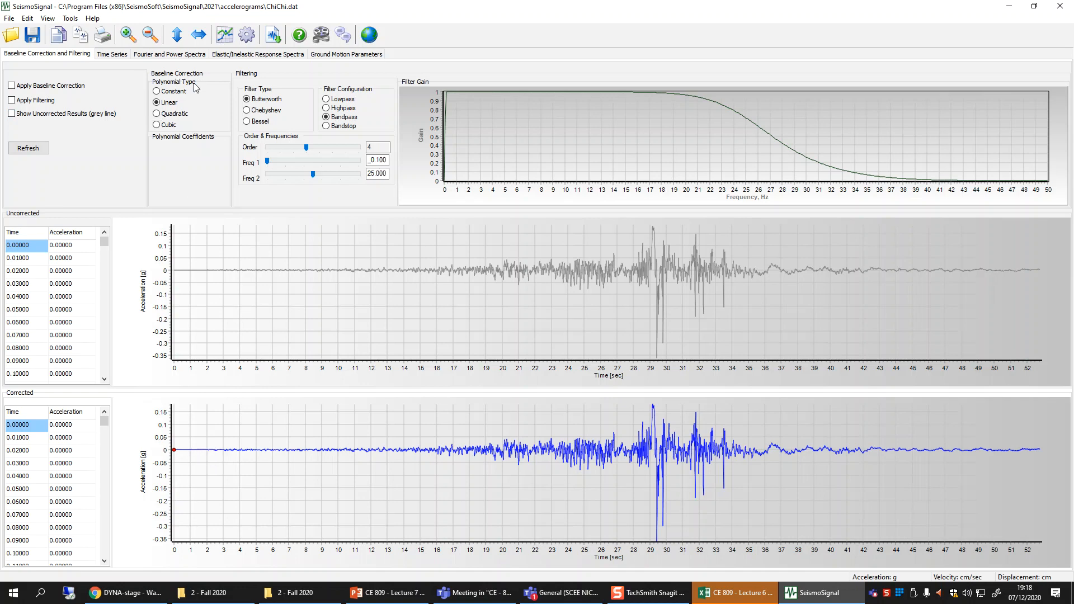
left_click(156, 93)
left_click(156, 102)
- Compare the Lowpass, Highpass, Bandpass and Bandstop filter configurations and the cut-off frequency fields each one uses
left_click(345, 101)
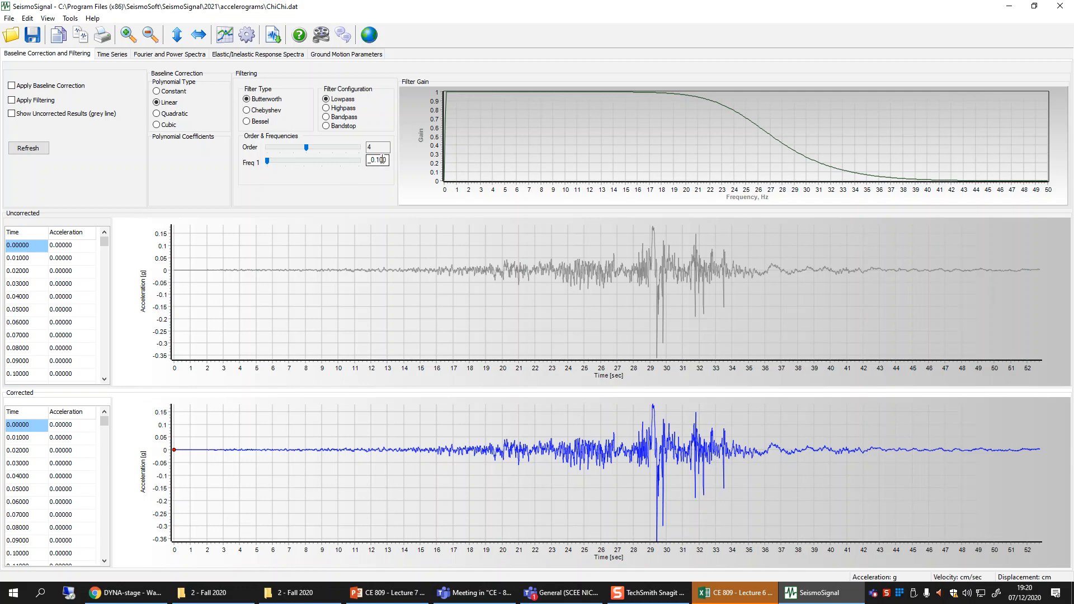
left_click_drag(388, 160, 369, 161)
left_click(342, 108)
double_click(373, 161)
left_click(345, 118)
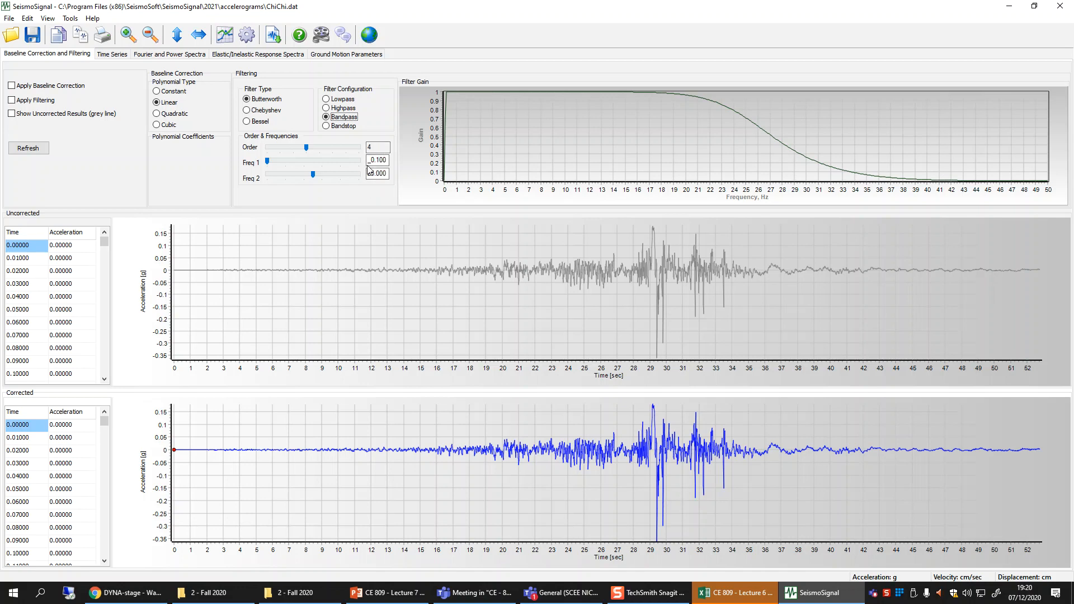
left_click(351, 128)
left_click(384, 160)
- Review the time-series plots and examine the record's Fourier and power spectra
left_click(112, 54)
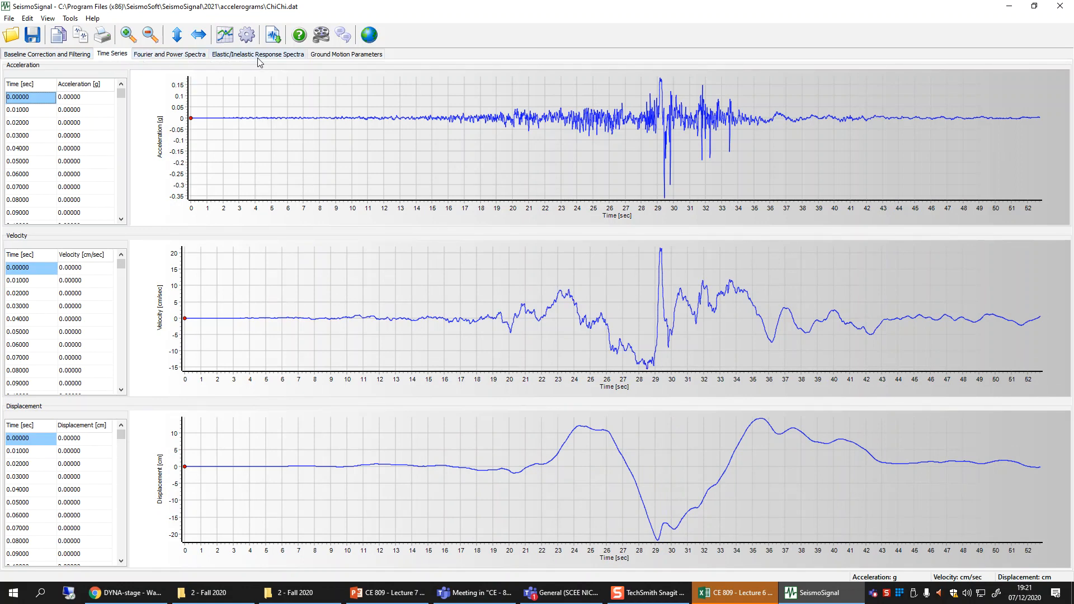
left_click(145, 58)
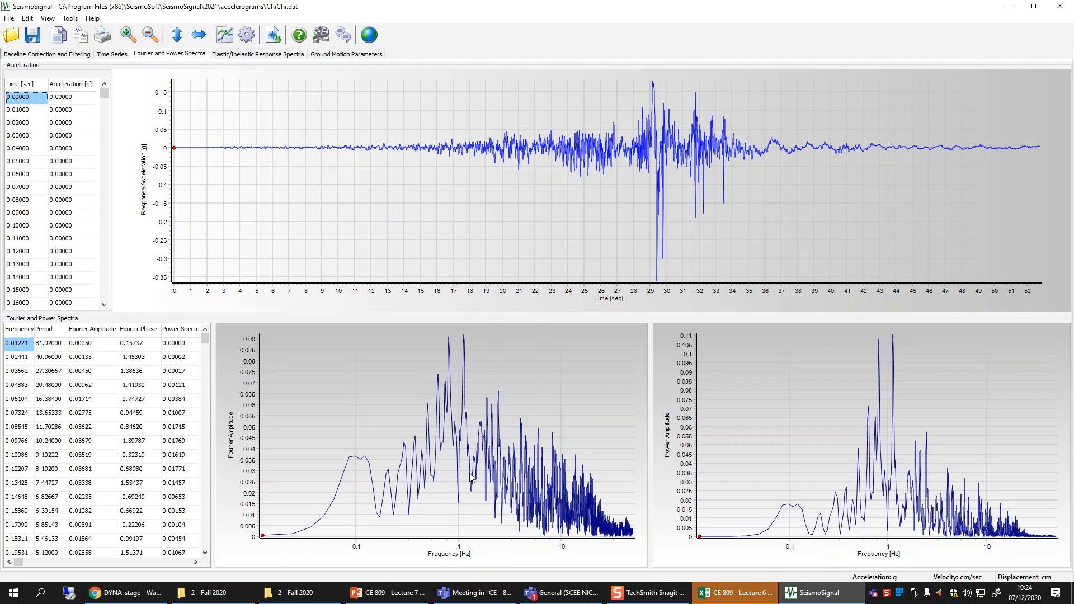
key("Down")
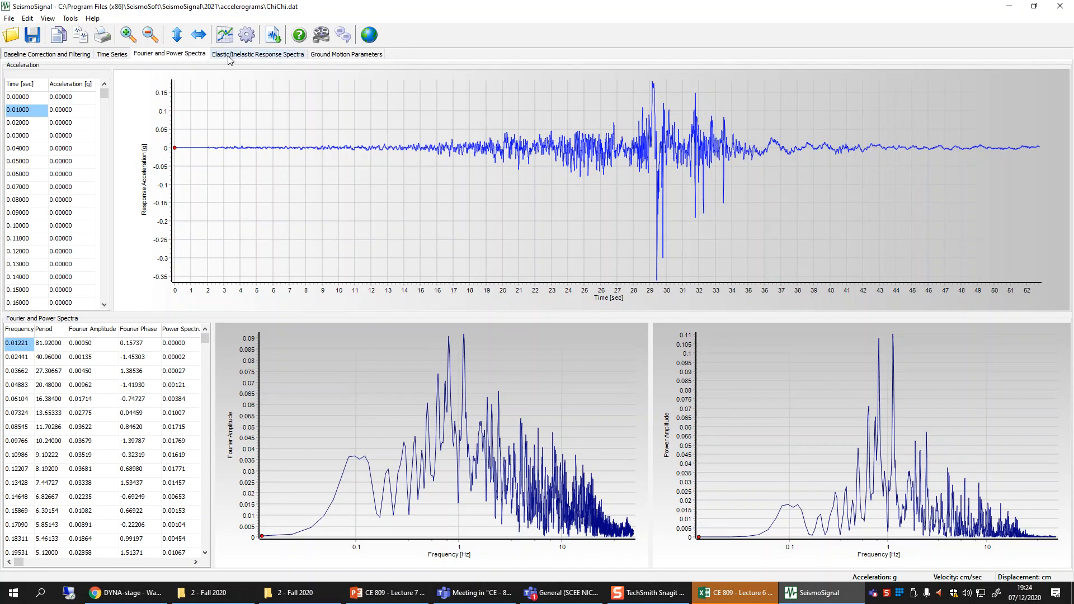
- Compute the record's elastic response spectra for 5% damping, with Period on the graph's X-axis
left_click(255, 57)
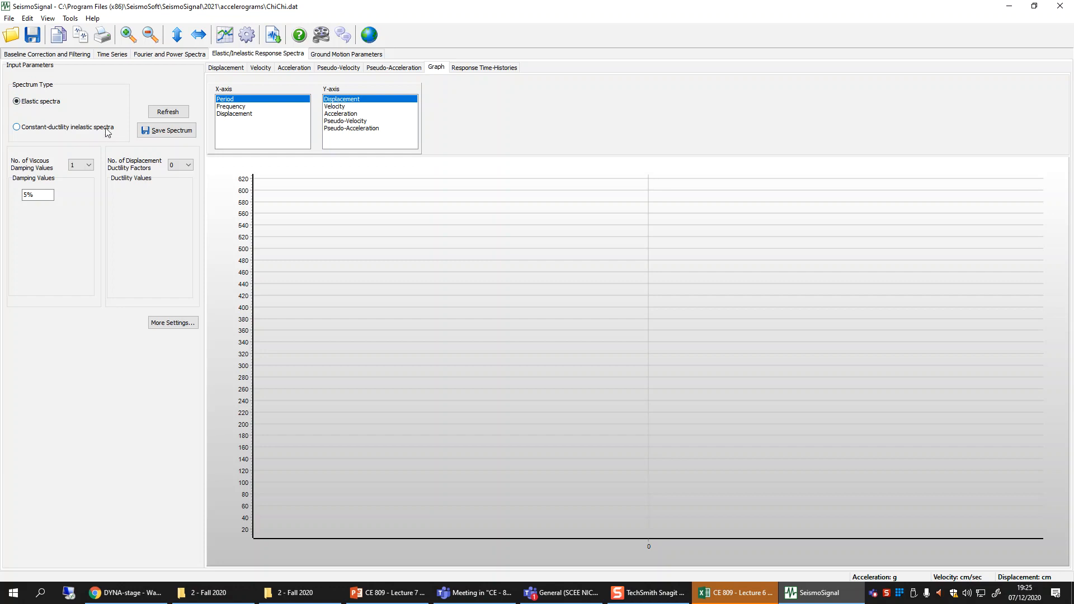
left_click(48, 129)
left_click(31, 106)
left_click(227, 102)
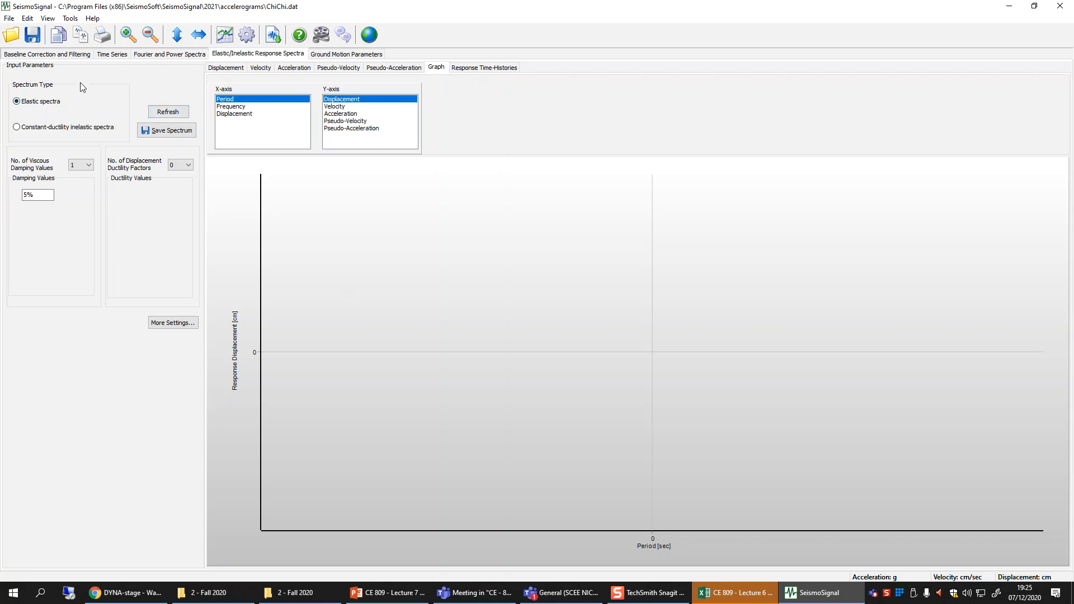
left_click_drag(51, 195, 20, 197)
left_click(174, 113)
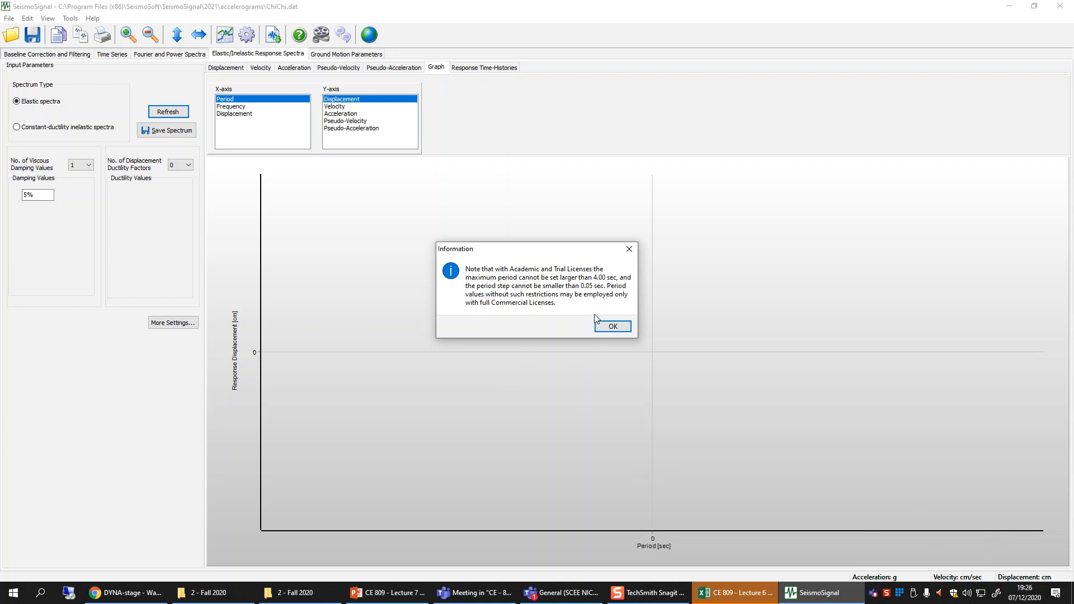
left_click(613, 327)
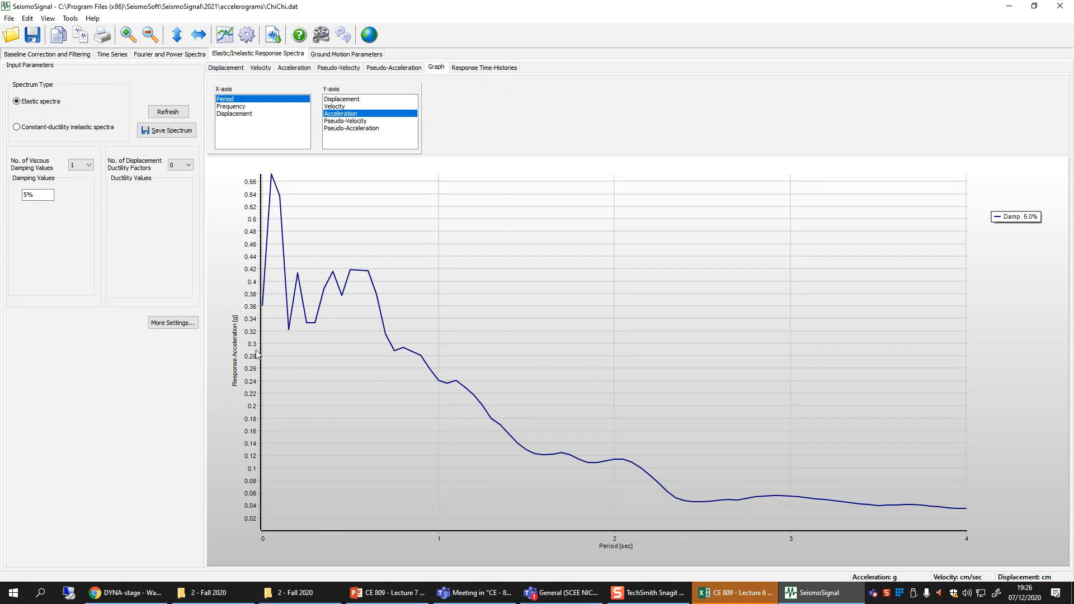
- View the displacement, velocity, pseudo-velocity and pseudo-acceleration response spectra plotted against period
left_click(349, 101)
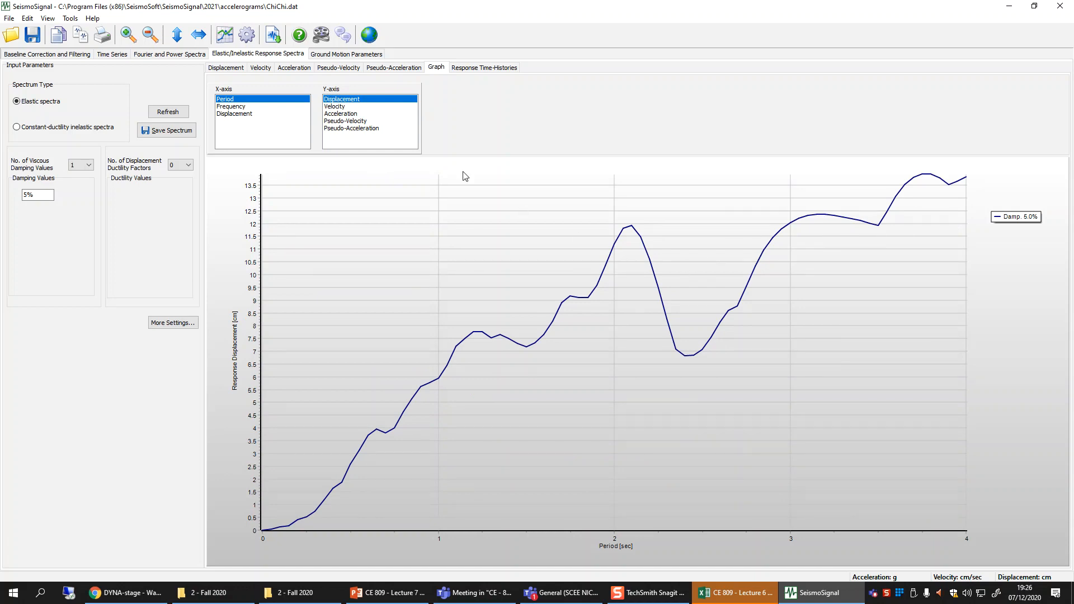
left_click(341, 106)
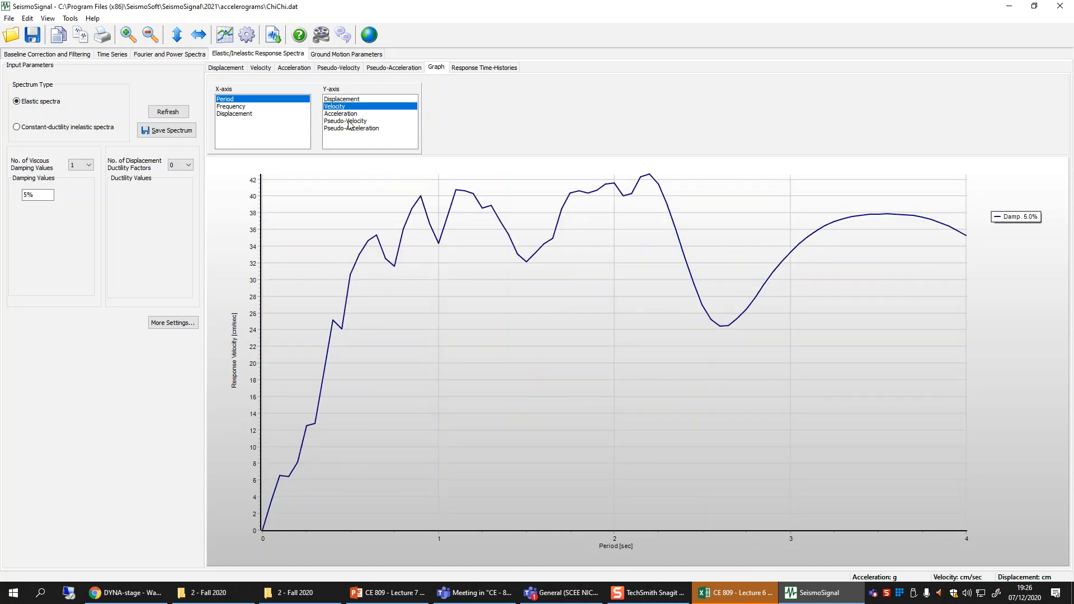
left_click(350, 121)
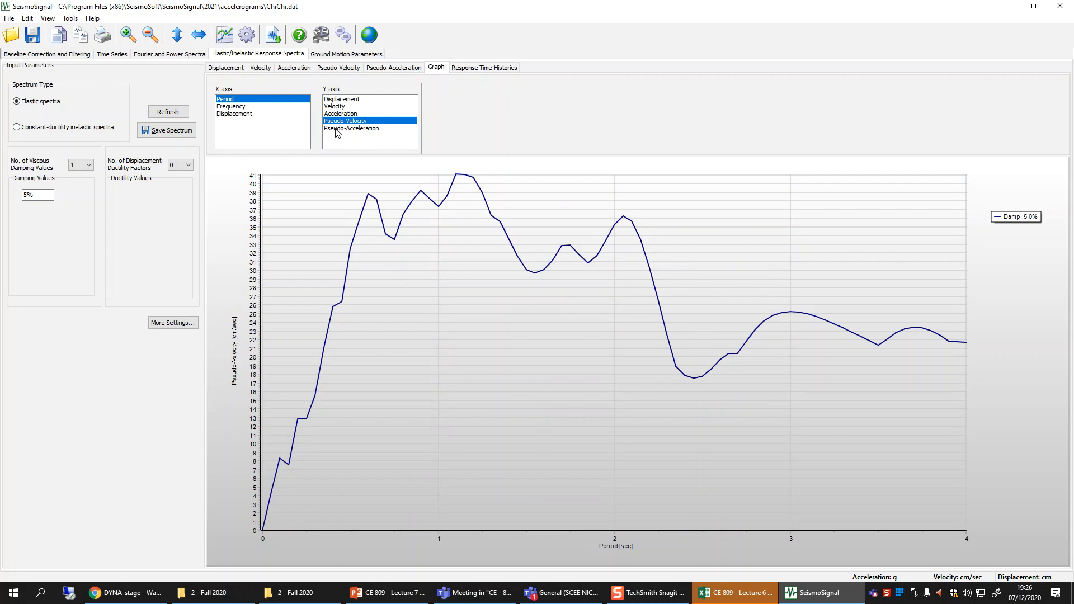
left_click(336, 129)
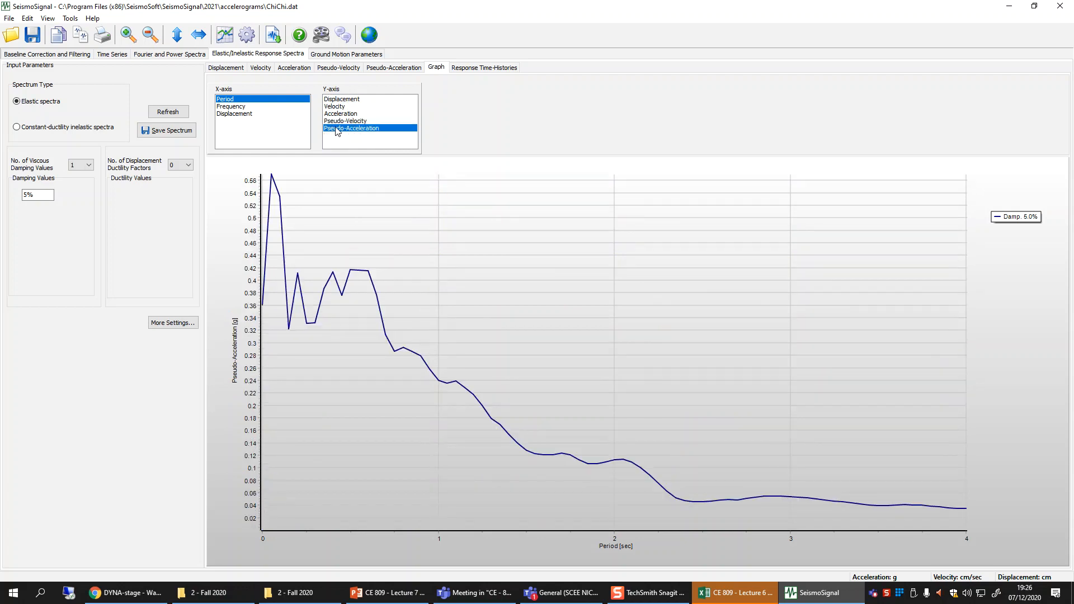
- Compare the velocity spectrum with the pseudo-velocity spectrum, and the acceleration spectrum with the pseudo-acceleration spectrum
left_click(335, 122)
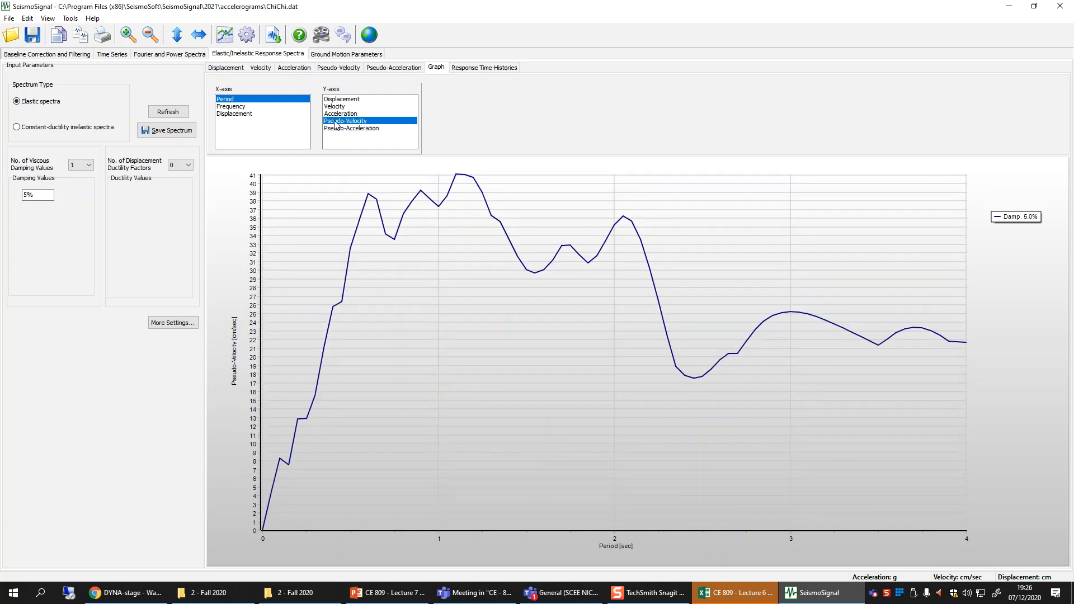
left_click(339, 107)
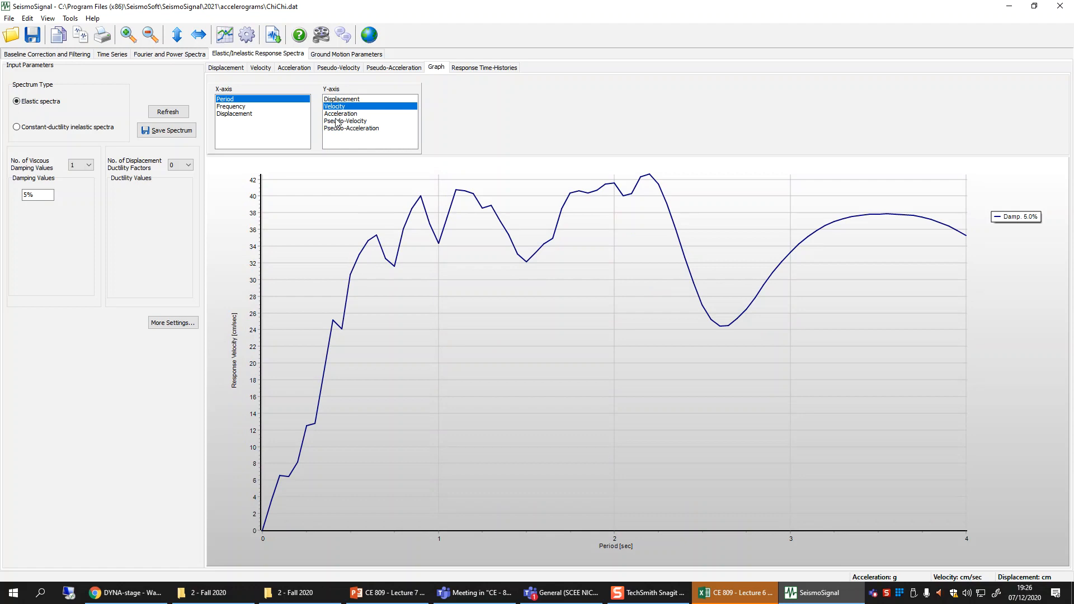
left_click(339, 122)
left_click(340, 107)
left_click(340, 121)
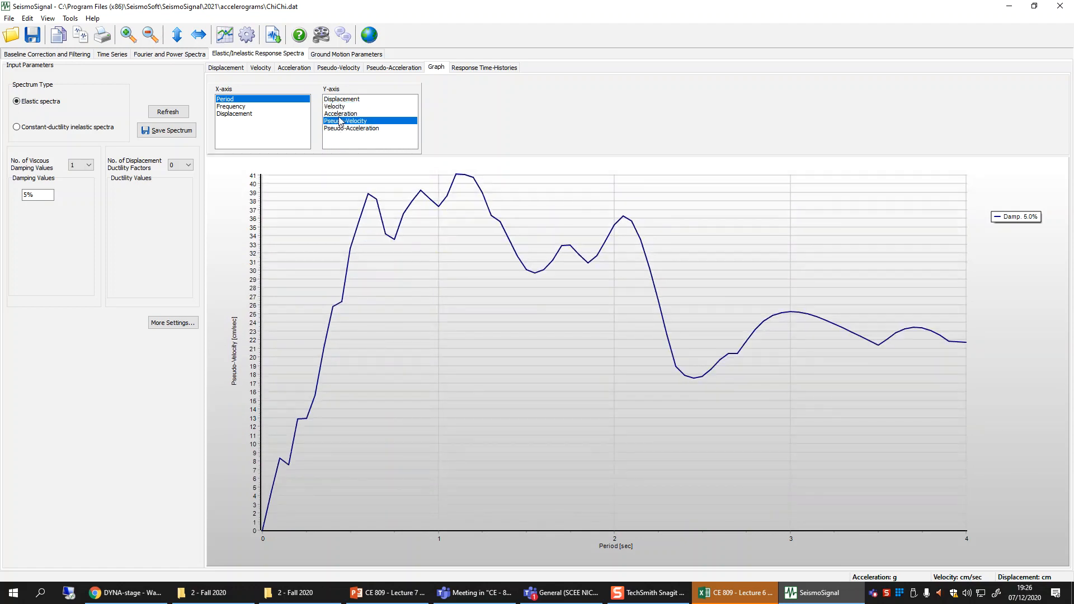
left_click(340, 113)
left_click(343, 128)
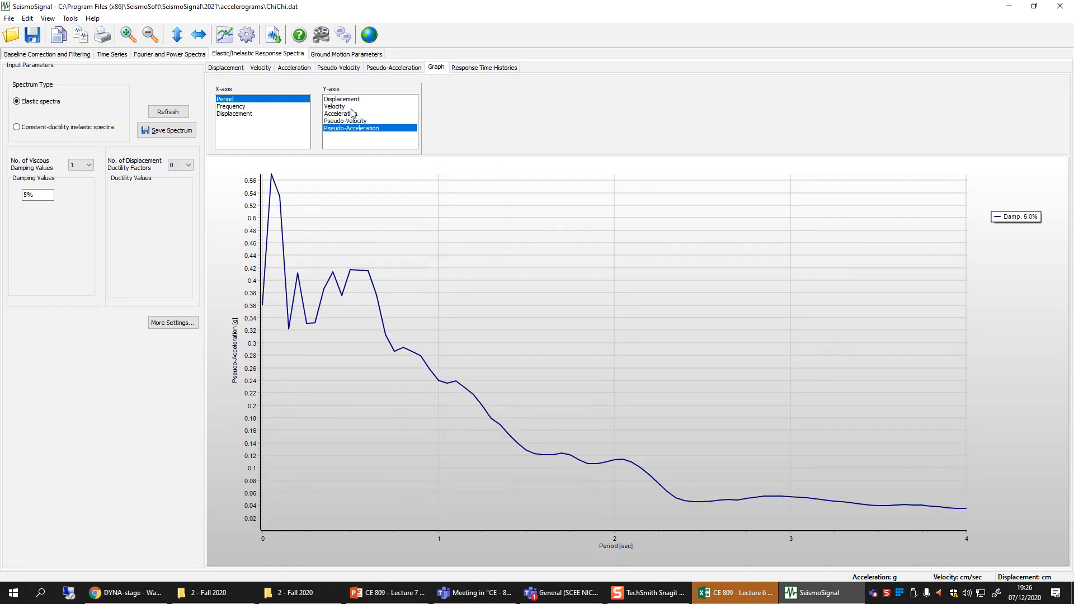
left_click(351, 114)
left_click(345, 130)
- View pseudo-acceleration against frequency, and acceleration, pseudo-acceleration and pseudo-velocity against displacement
left_click(236, 107)
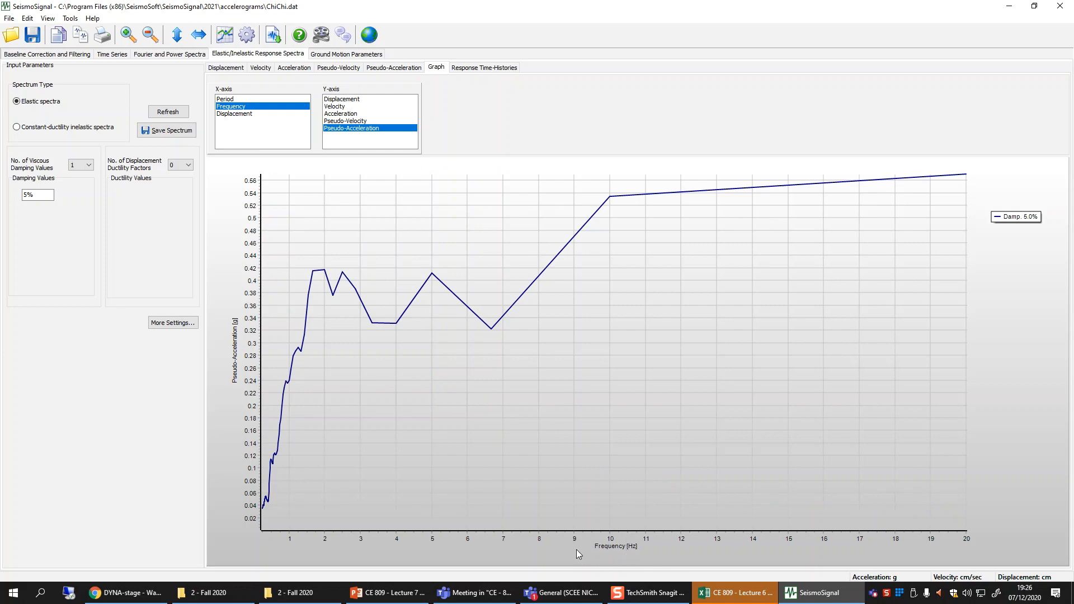
left_click(249, 114)
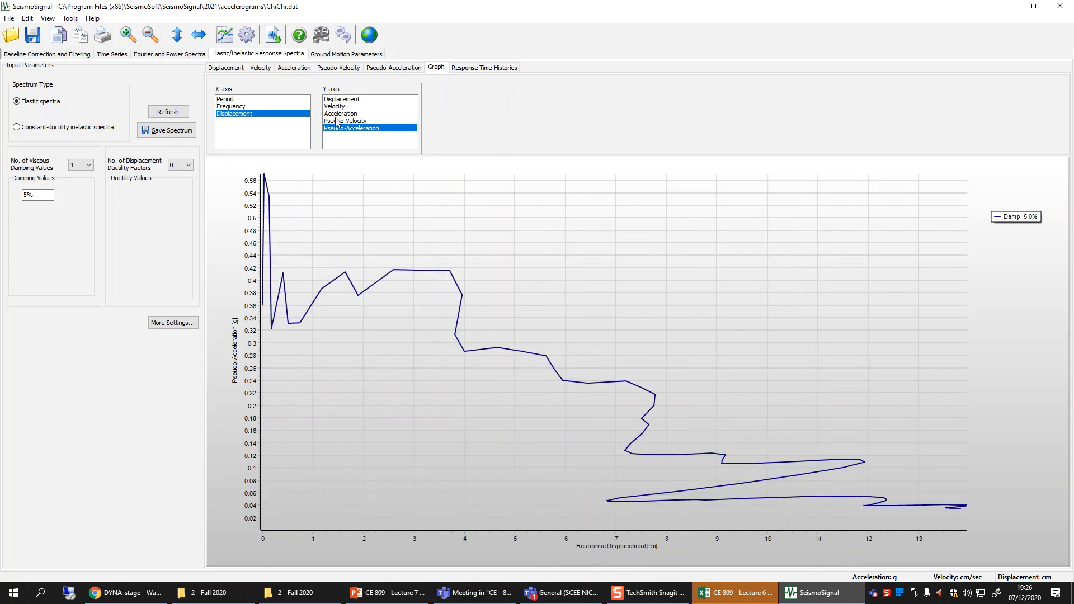
left_click(345, 114)
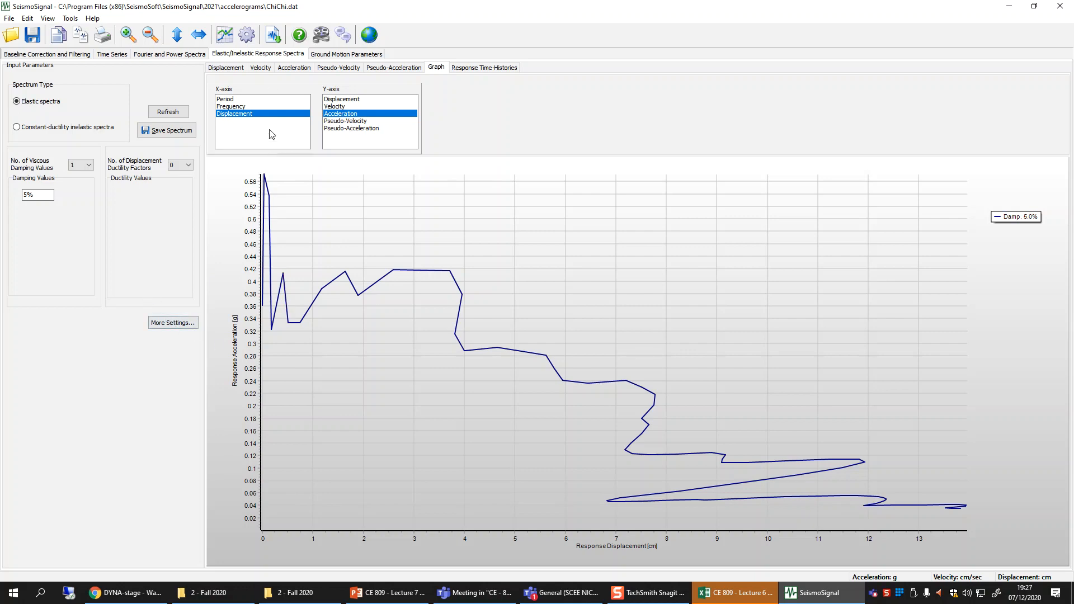
left_click(349, 129)
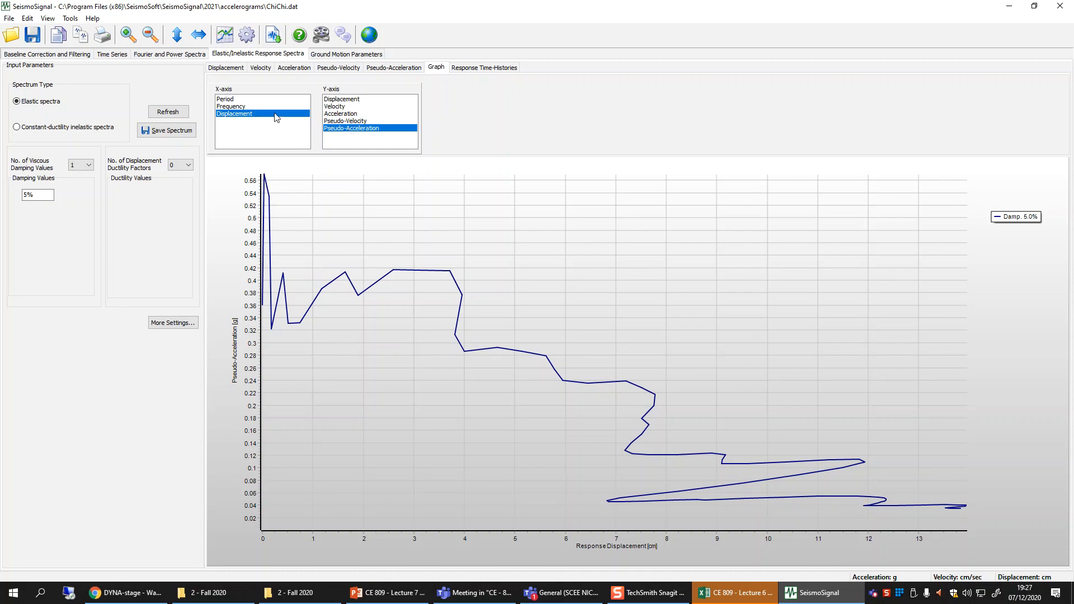
left_click(347, 122)
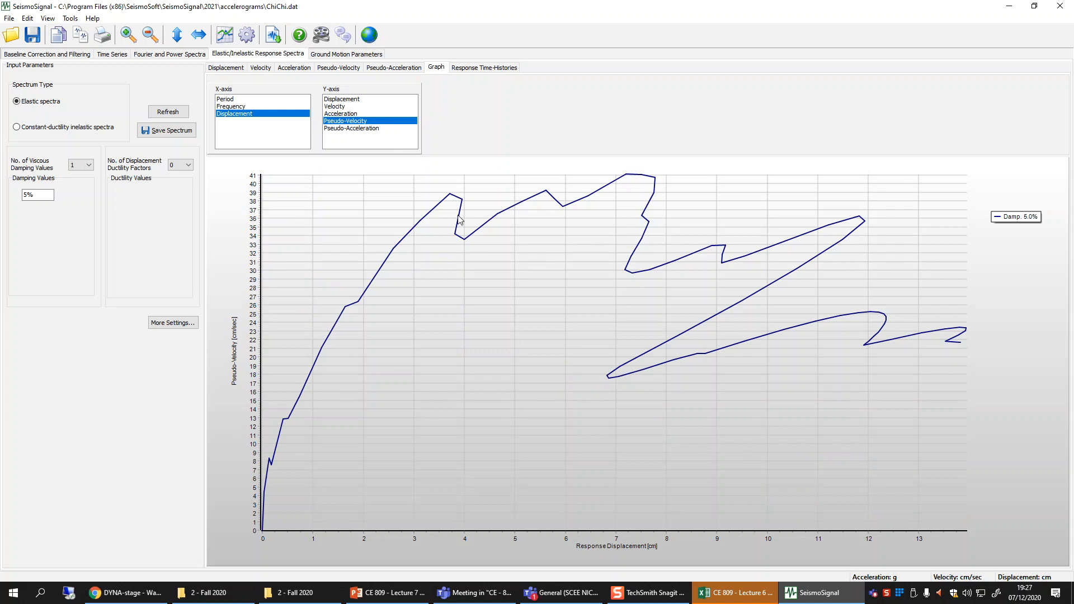
- Review the tabulated displacement, velocity, acceleration, pseudo-velocity and pseudo-acceleration spectral values, and return to the spectrum graph
left_click(237, 69)
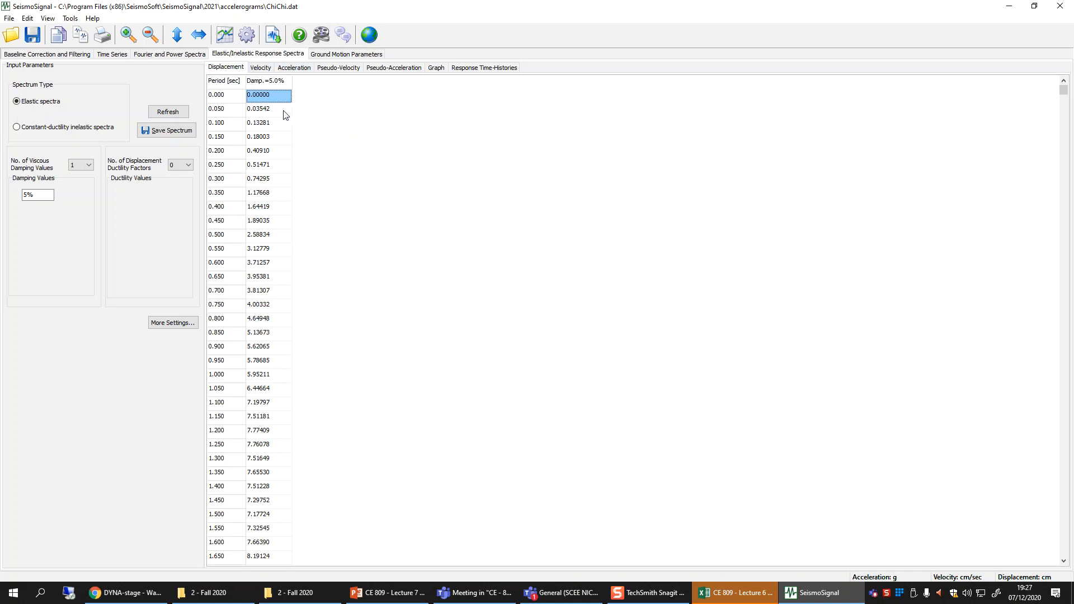
left_click(271, 68)
left_click(294, 68)
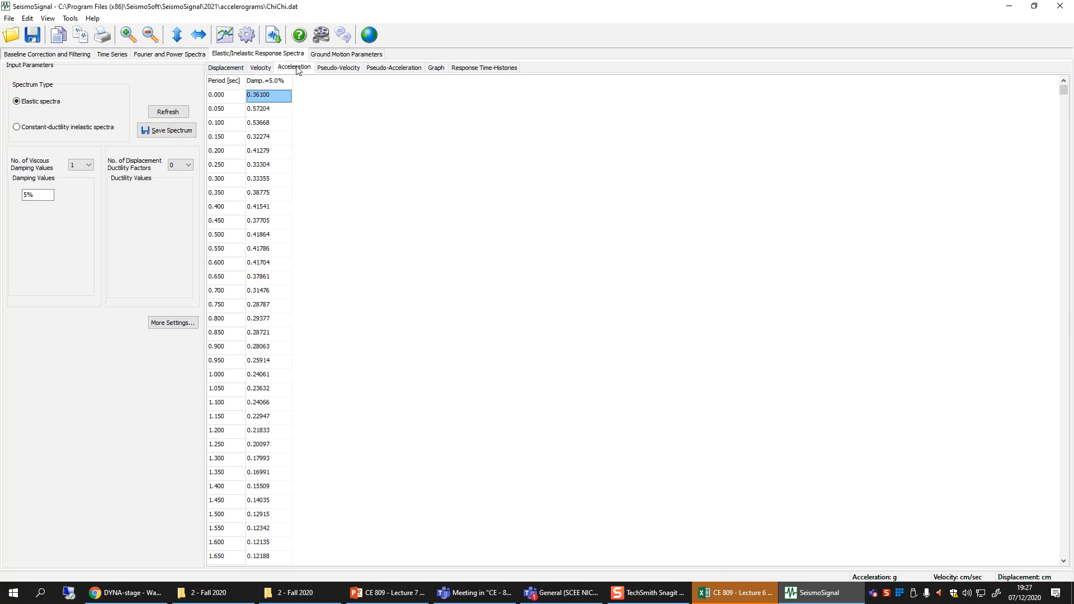
left_click(341, 69)
left_click(380, 69)
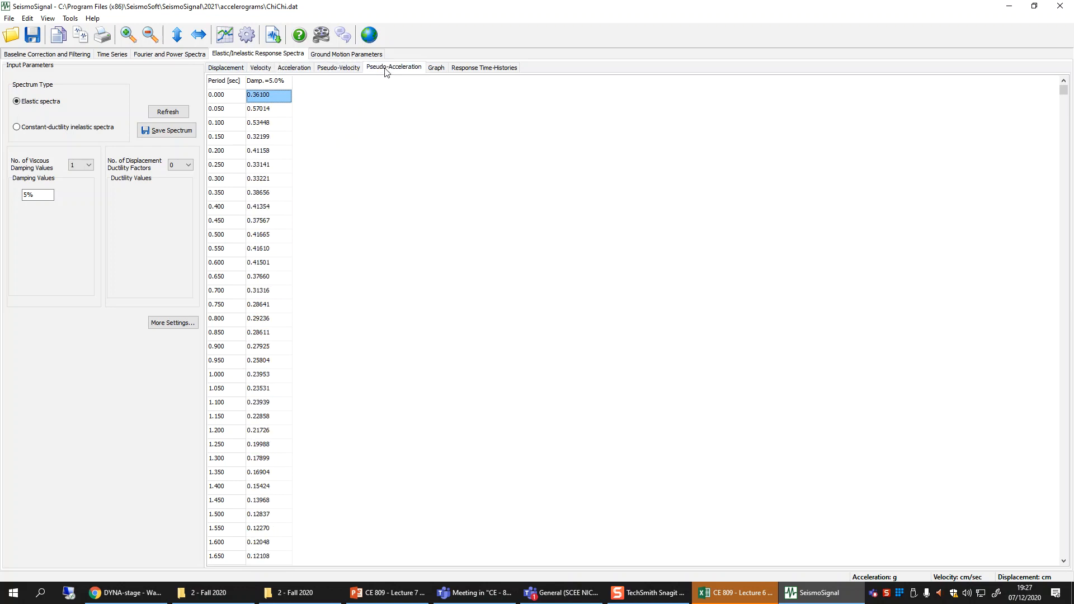
left_click(437, 70)
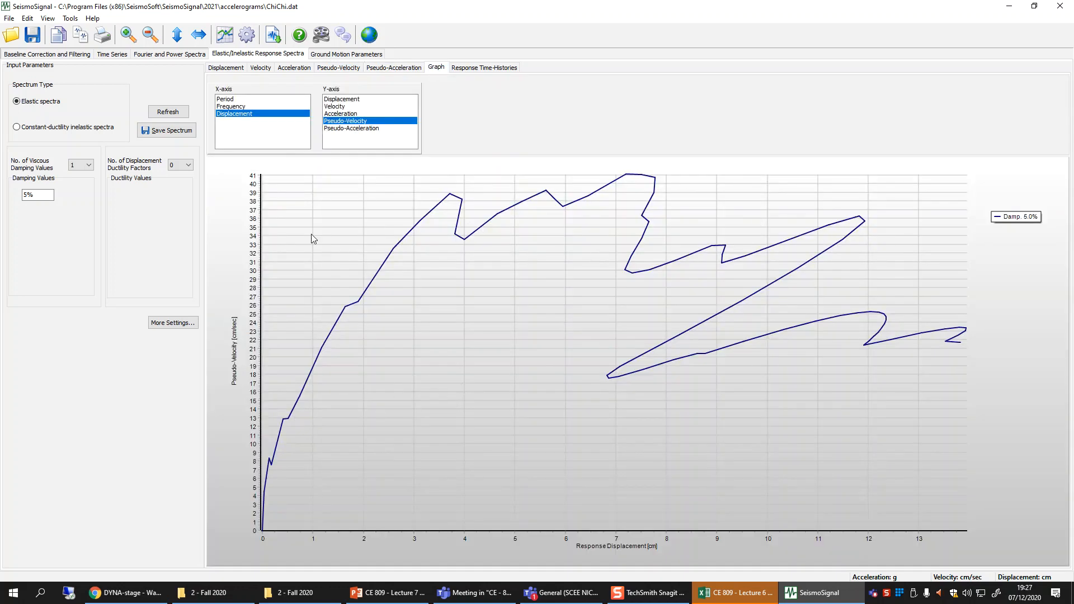
- Plot the displacement response time-history of an SDOF system with a 0.50 s period
left_click(493, 71)
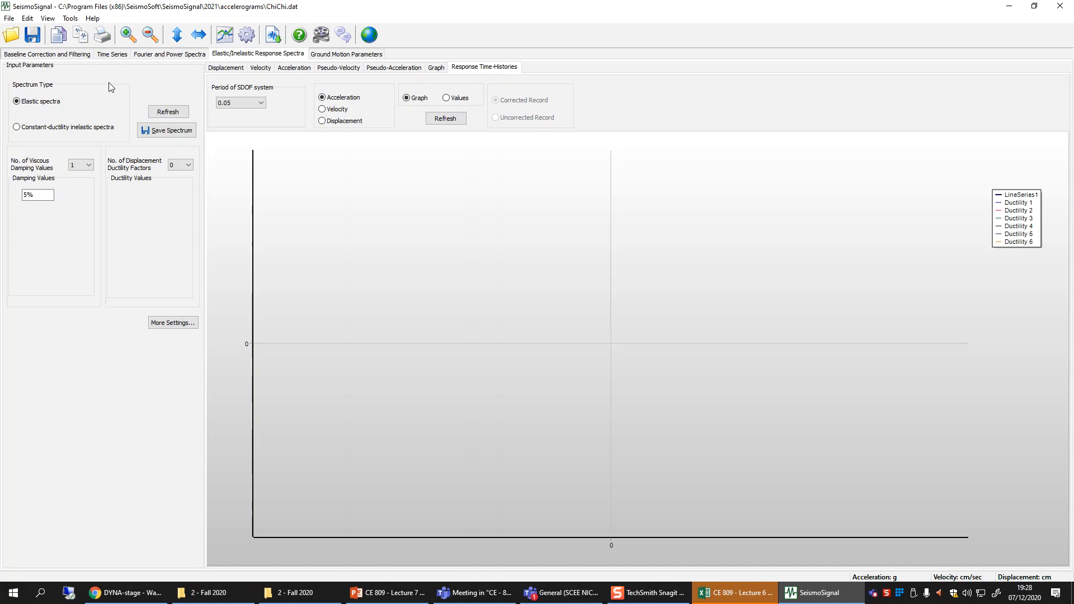
left_click(245, 102)
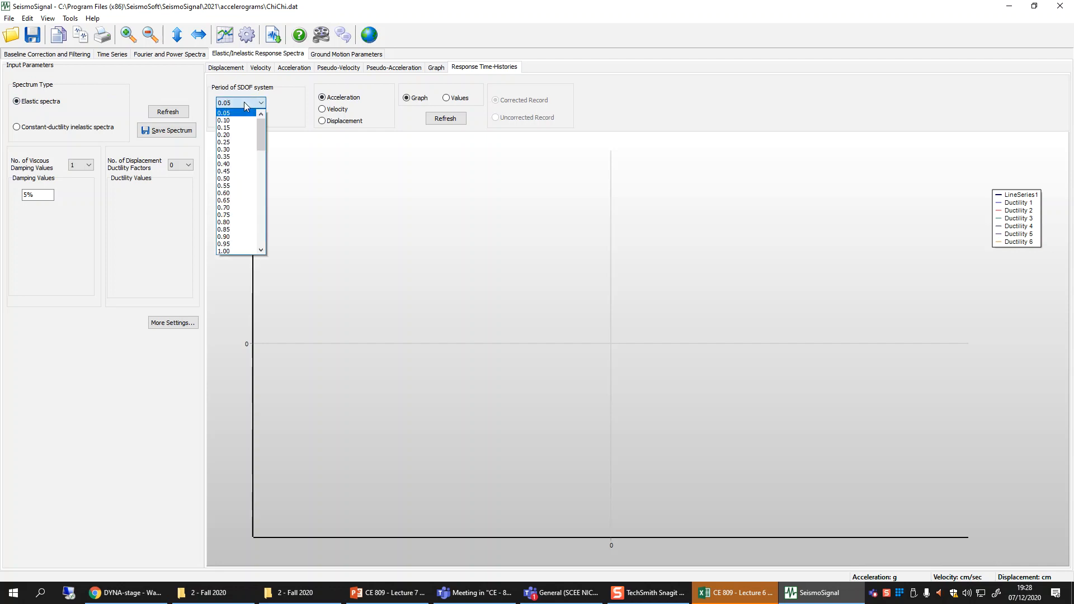
left_click(230, 177)
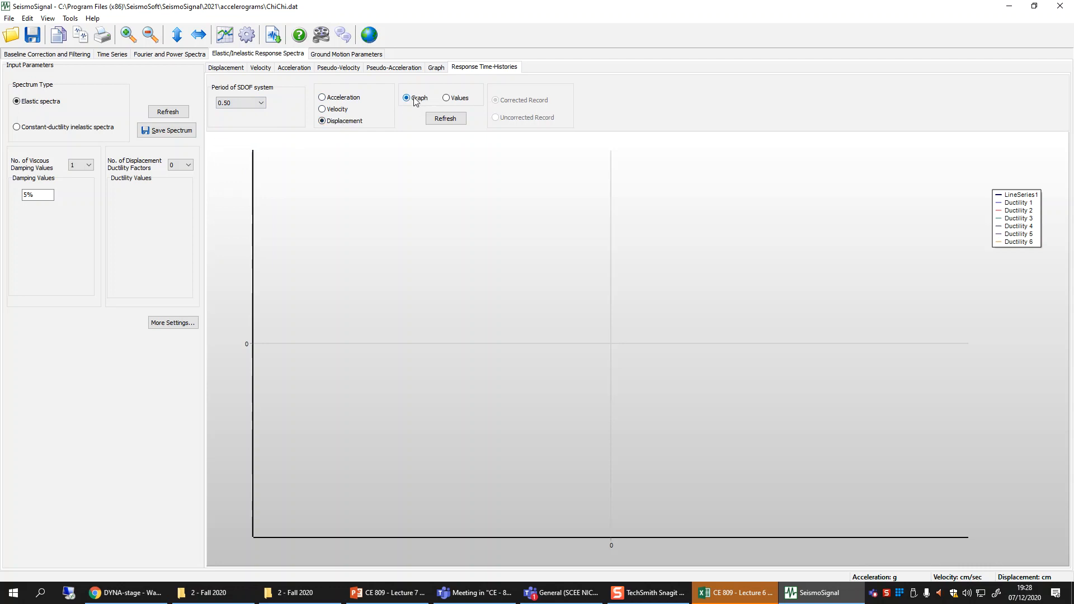
left_click(445, 118)
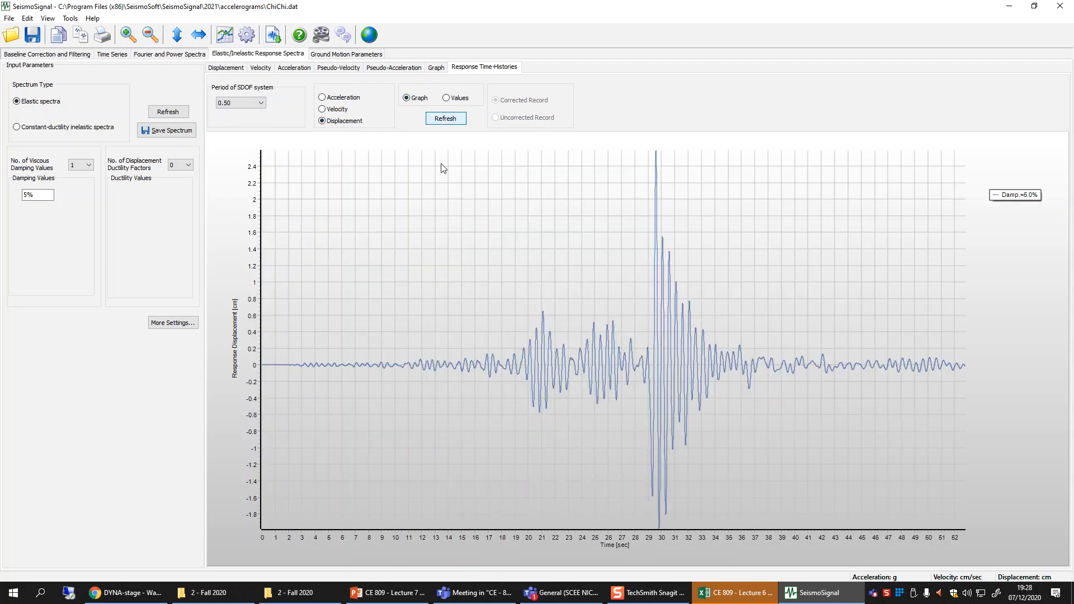
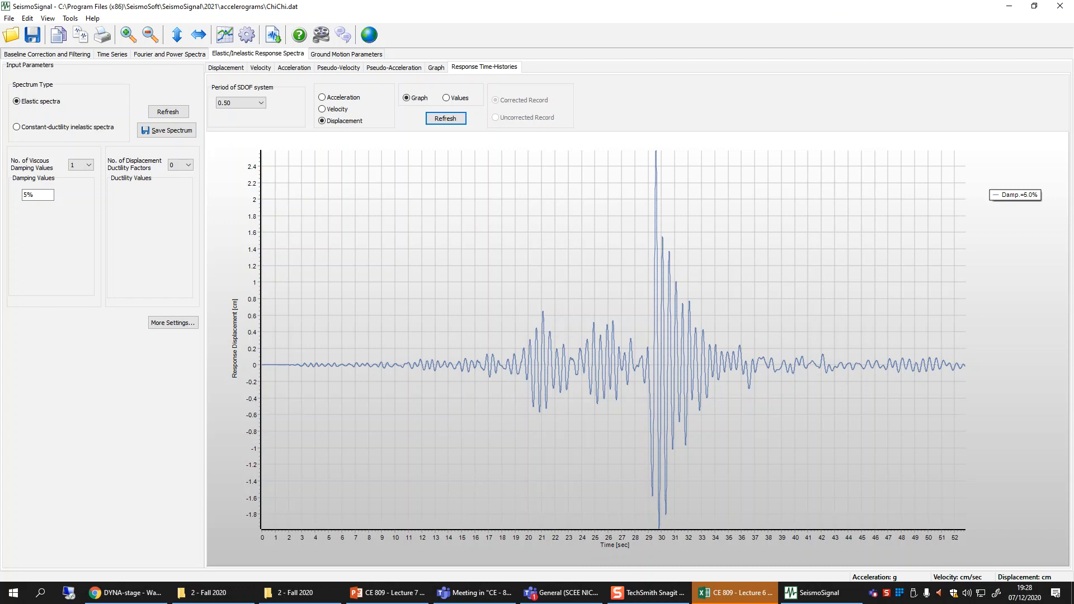
- Plot the displacement response time-histories for SDOF periods of 1.20 s and 2.10 s in turn
left_click(240, 102)
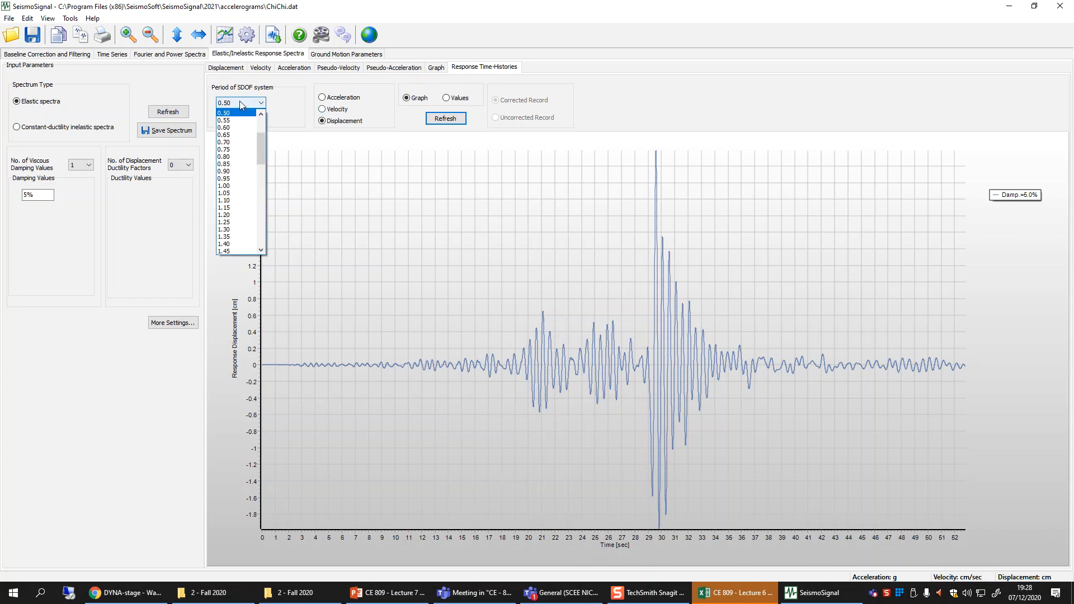
left_click(234, 217)
left_click(453, 119)
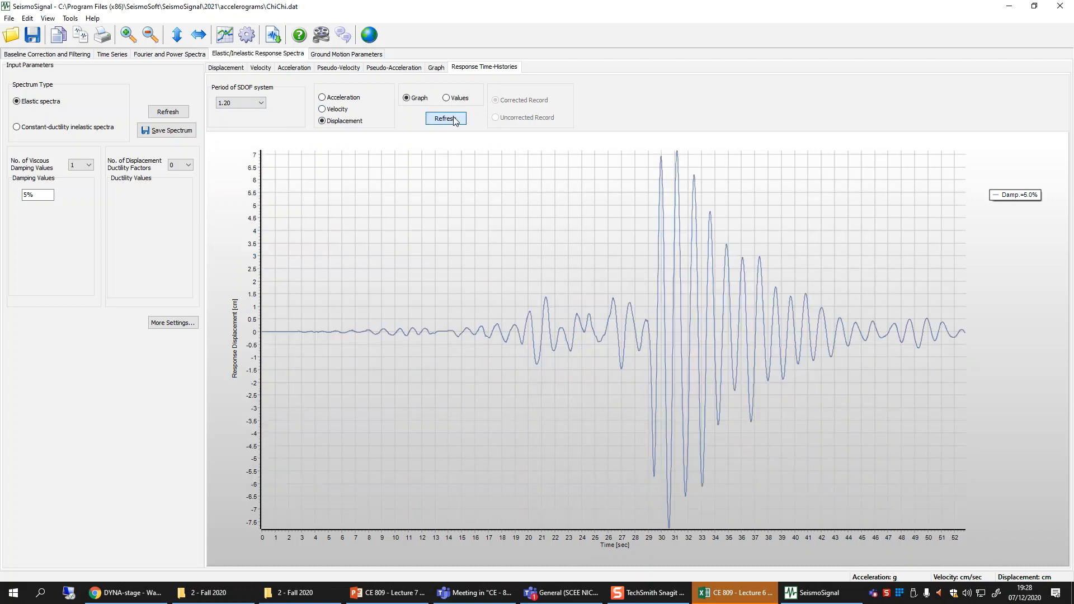
left_click(241, 102)
left_click(246, 249)
left_click(438, 120)
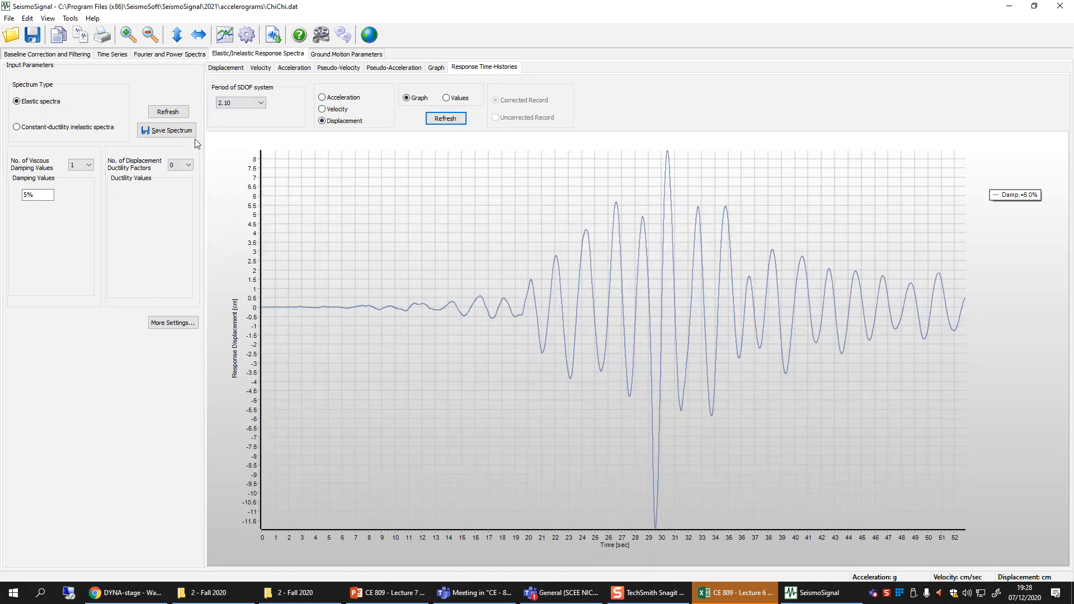
- Plot the displacement response time-history for a 0.05 s SDOF period and view the ground motion's time series for comparison
left_click(239, 107)
scroll(237, 218, "up", 5)
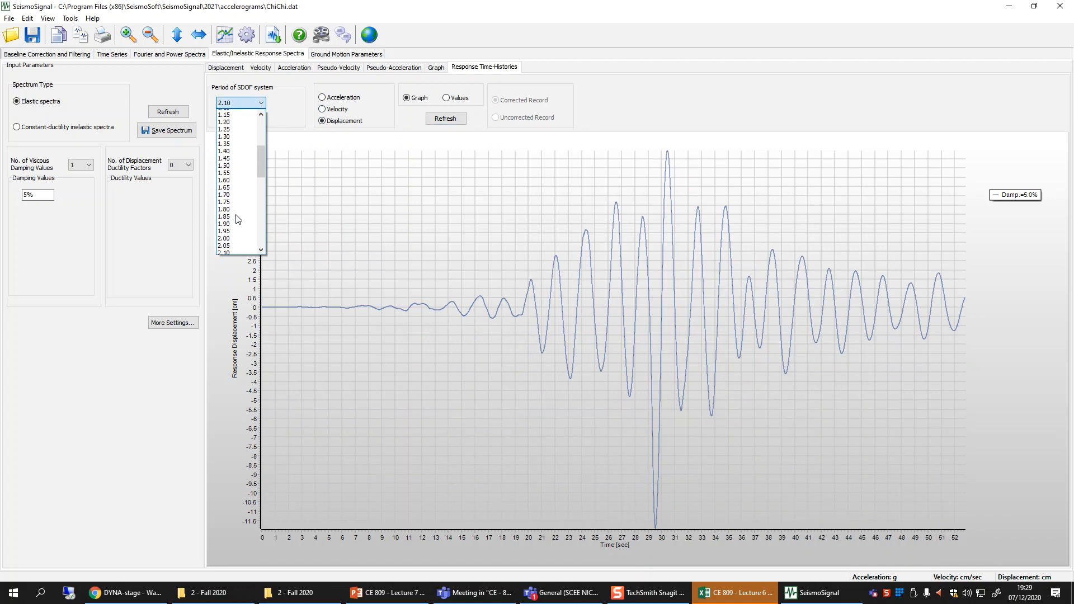
scroll(238, 212, "up", 3)
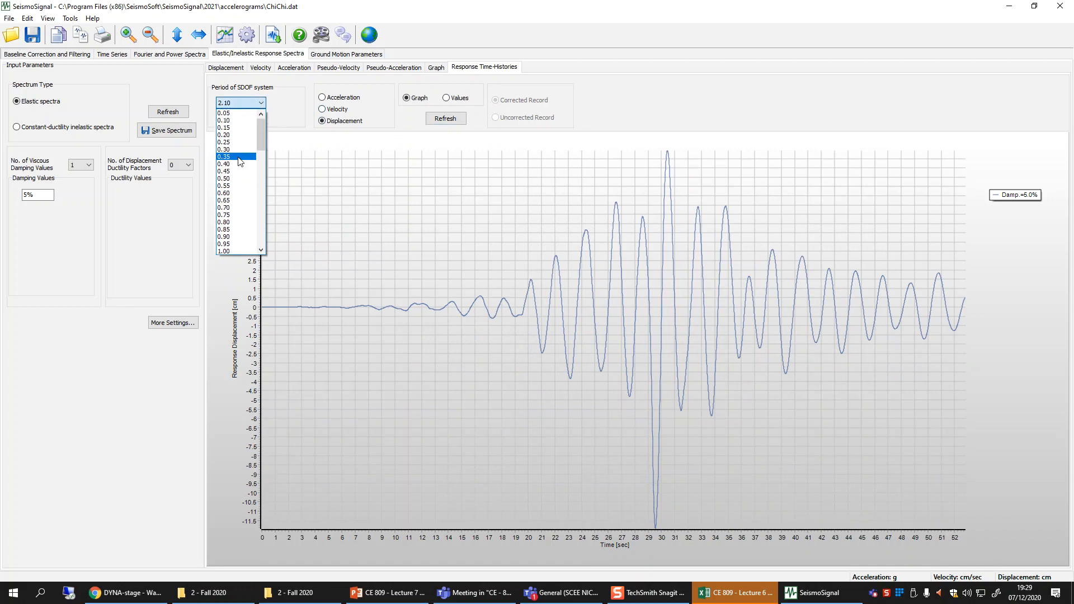
left_click(244, 117)
left_click(443, 118)
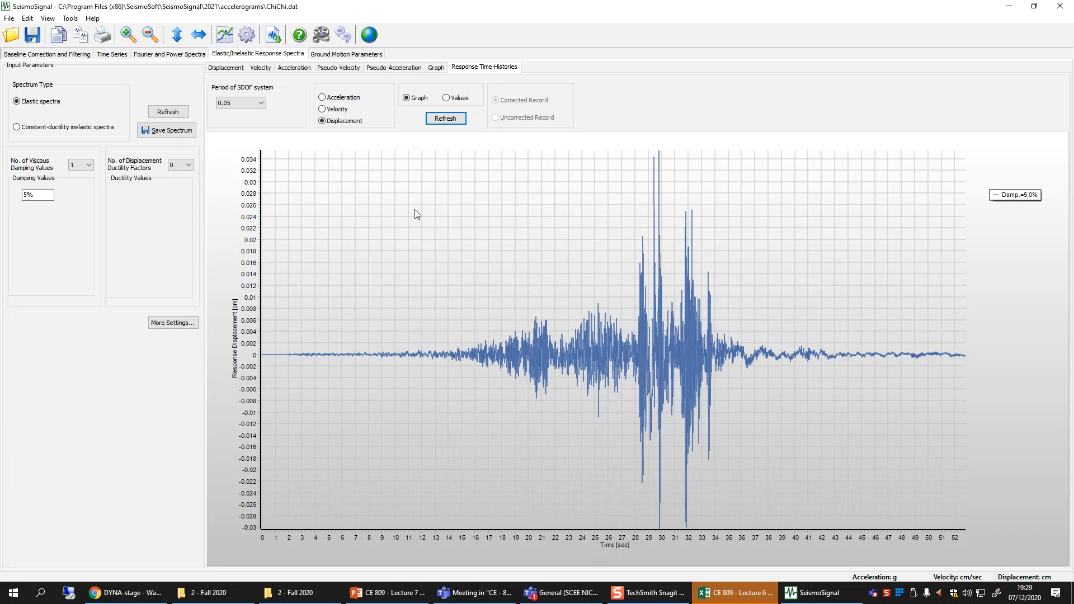
left_click(114, 55)
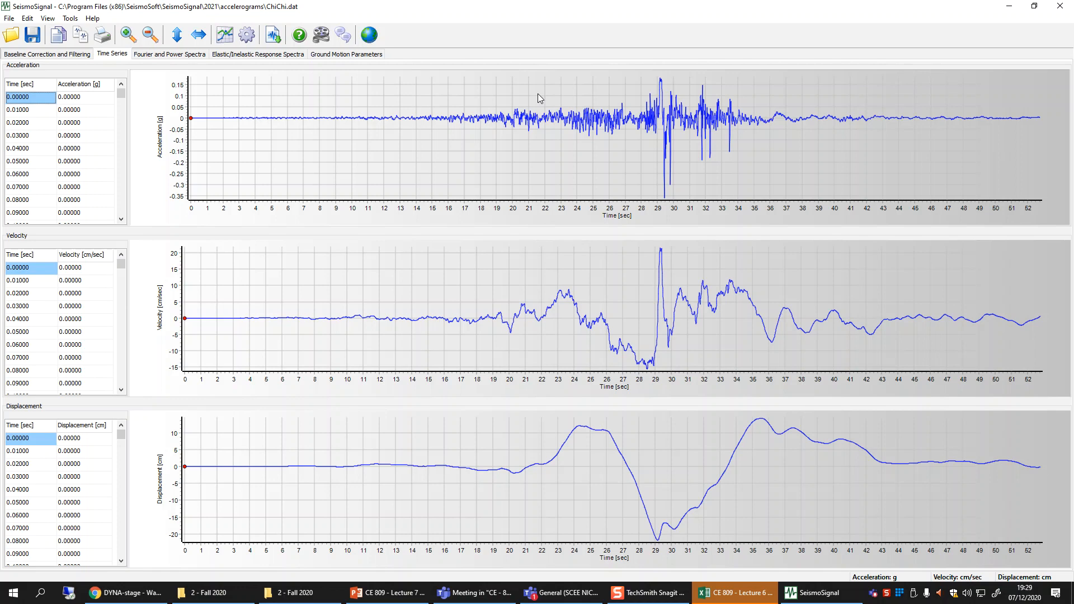
- Return to the response time-histories and plot the displacement response for a 1.70 s SDOF period
left_click(263, 54)
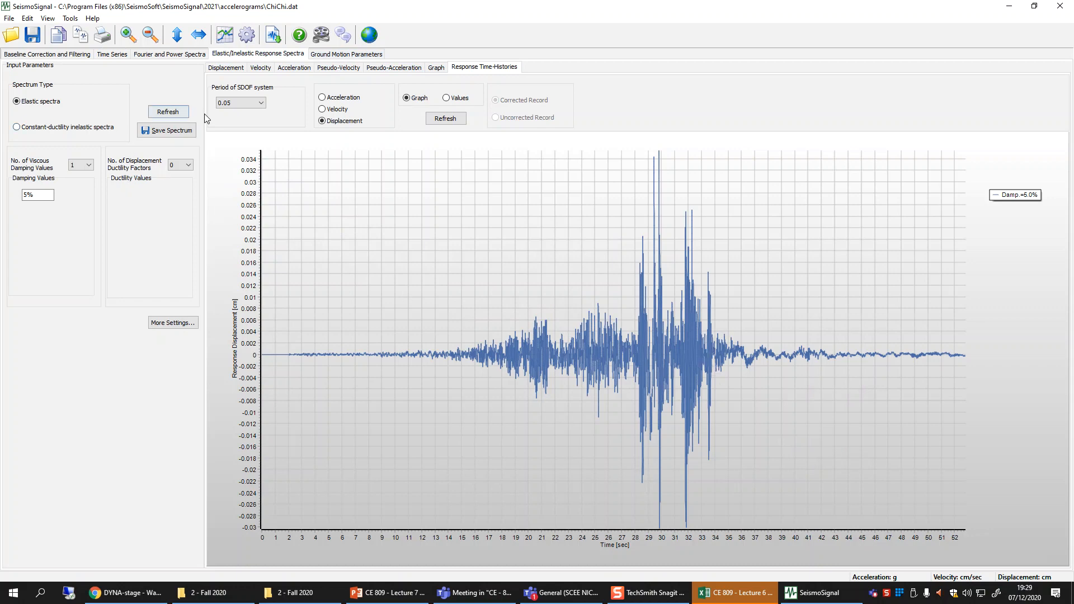
left_click(241, 103)
scroll(229, 201, "down", 6)
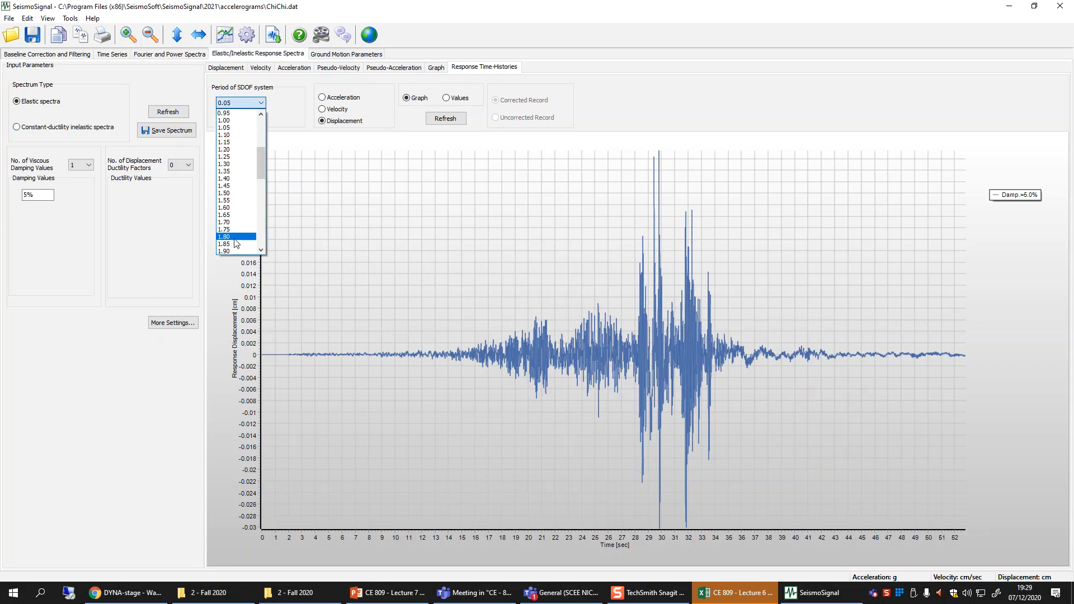
left_click(229, 224)
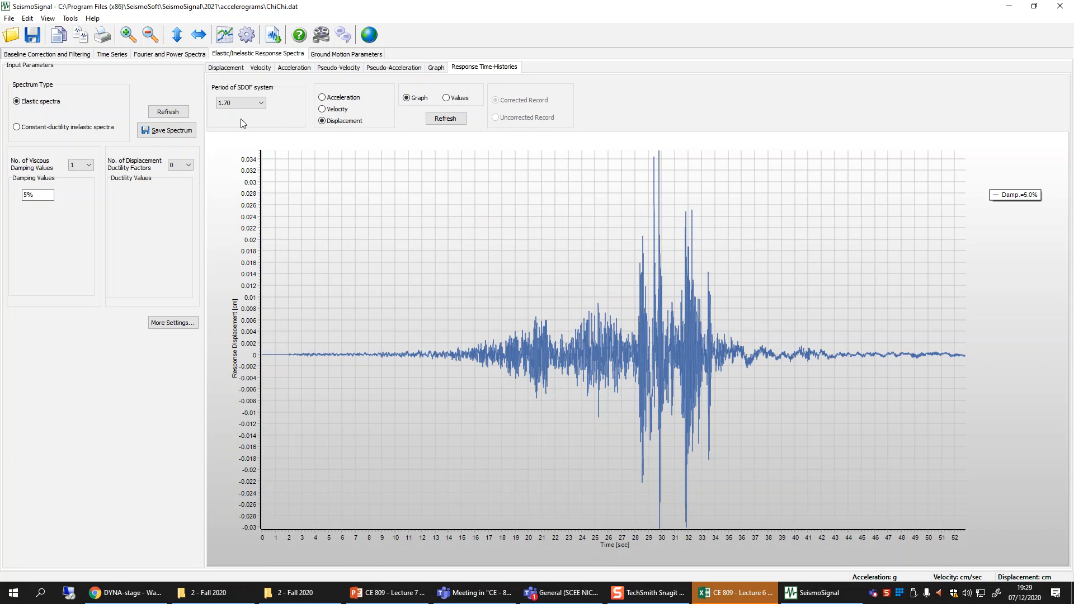
left_click(446, 118)
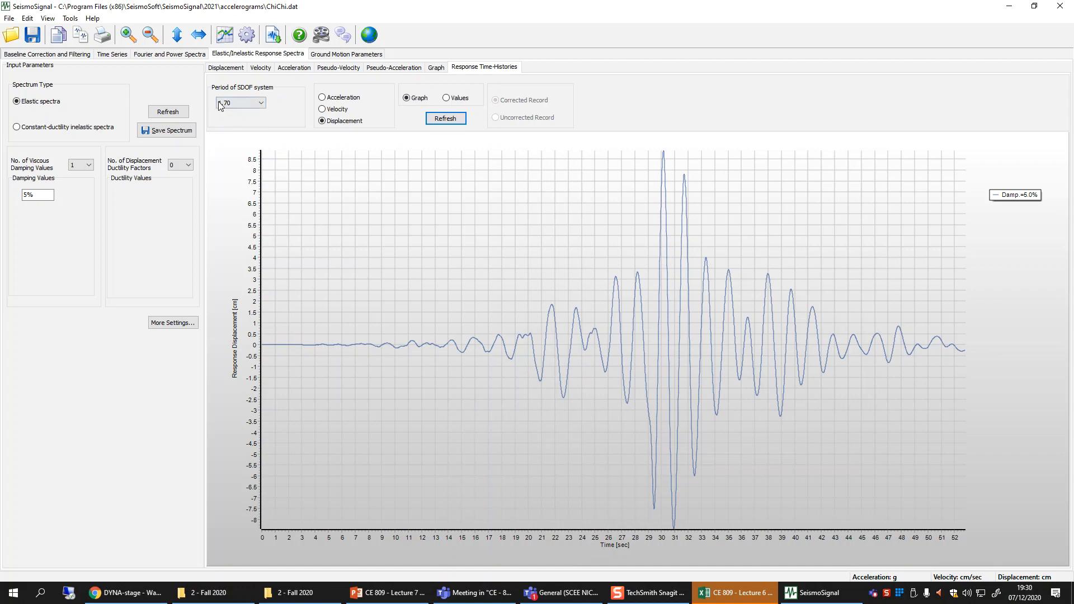
- Plot the displacement response time-history for a 3.10 s SDOF period and list its values in a table
left_click(250, 109)
scroll(250, 157, "down", 3)
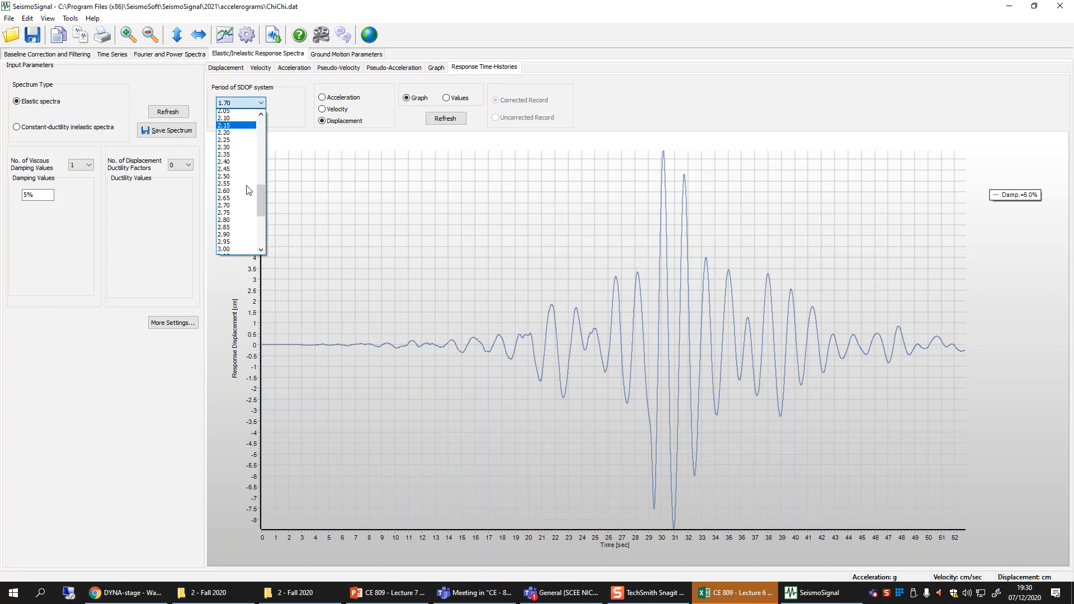
left_click(237, 249)
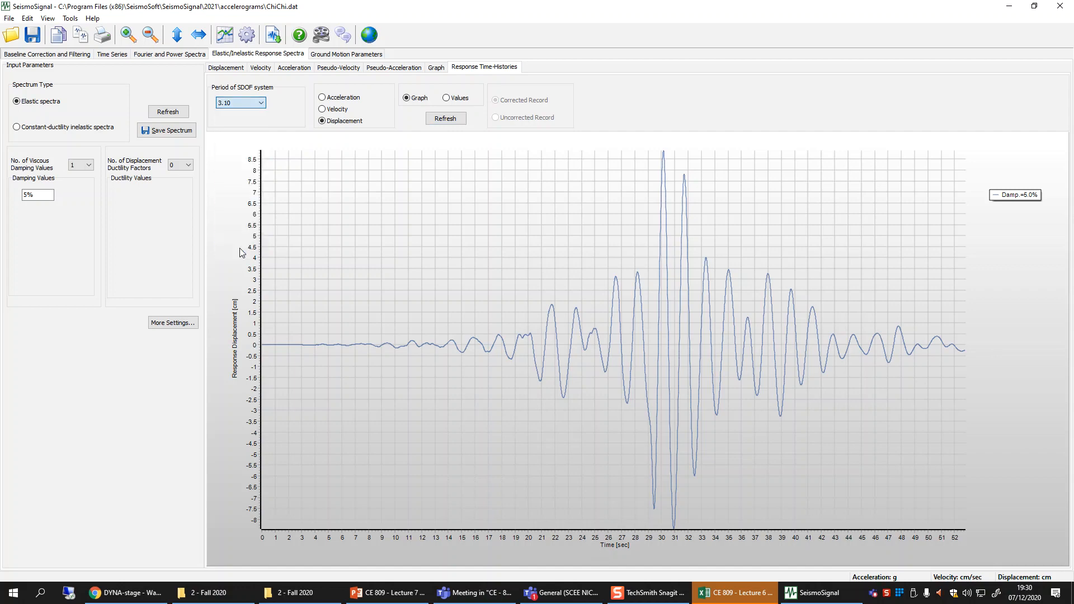
left_click(445, 118)
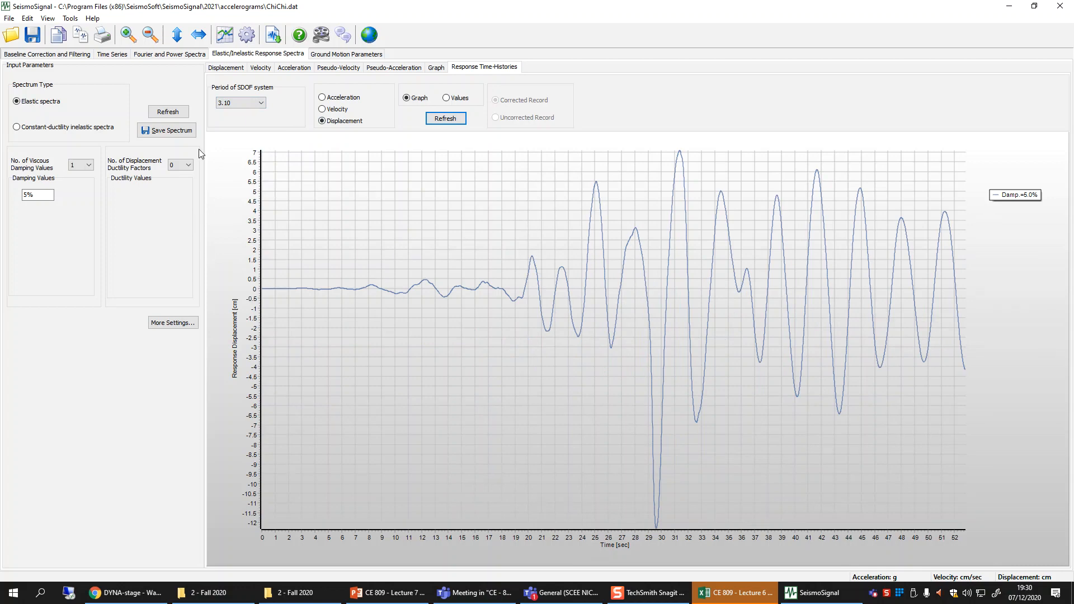
left_click(456, 99)
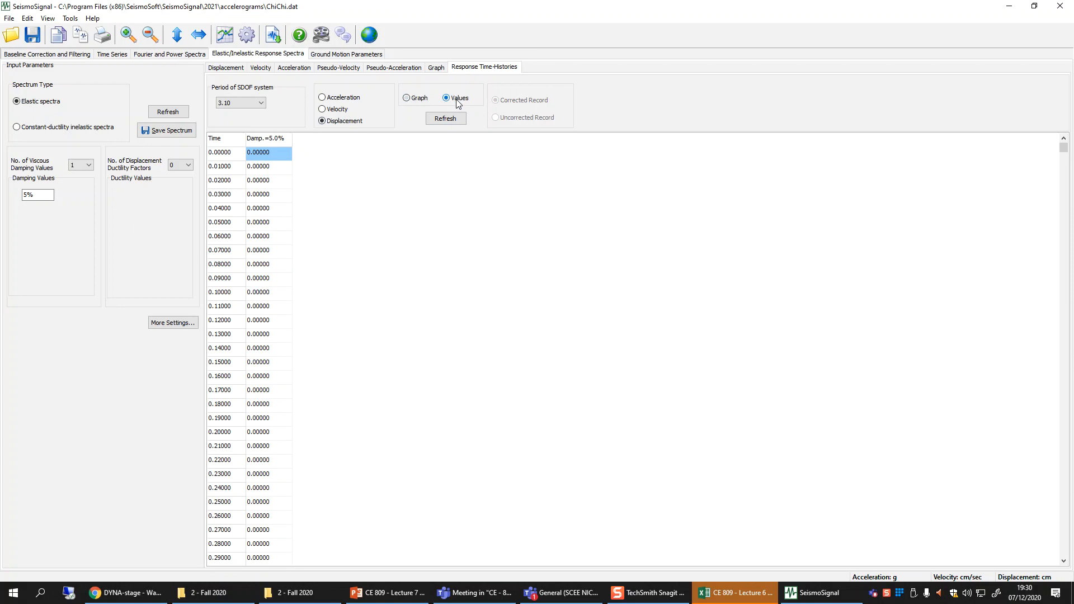
left_click(229, 143)
- View the ground motion's intensity parameters, enlarging the parameter table and highlighting its corrected-accelerogram values
left_click(328, 56)
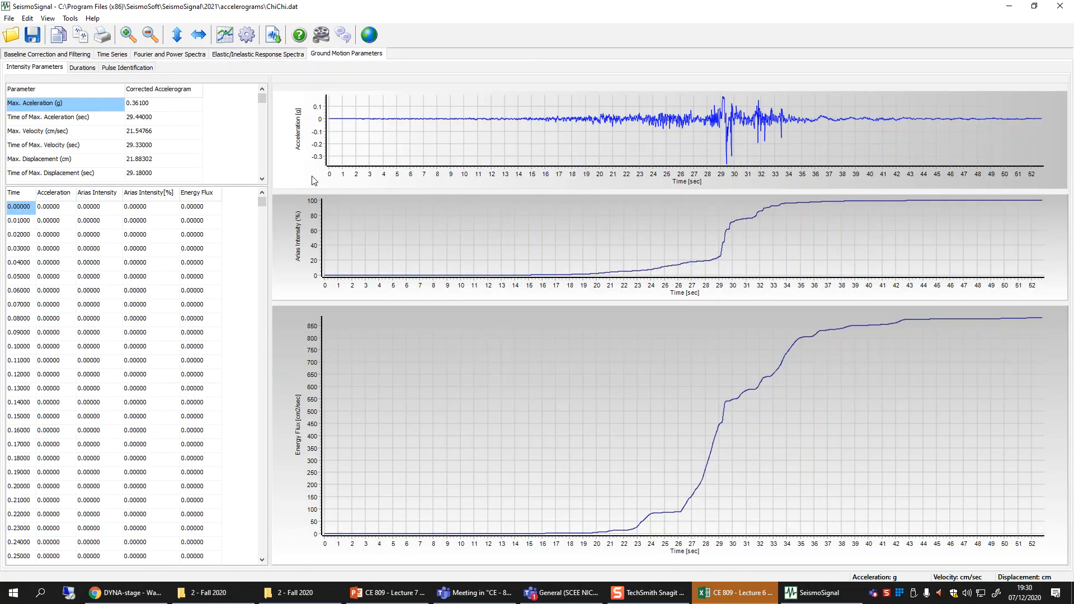
left_click_drag(235, 185, 248, 430)
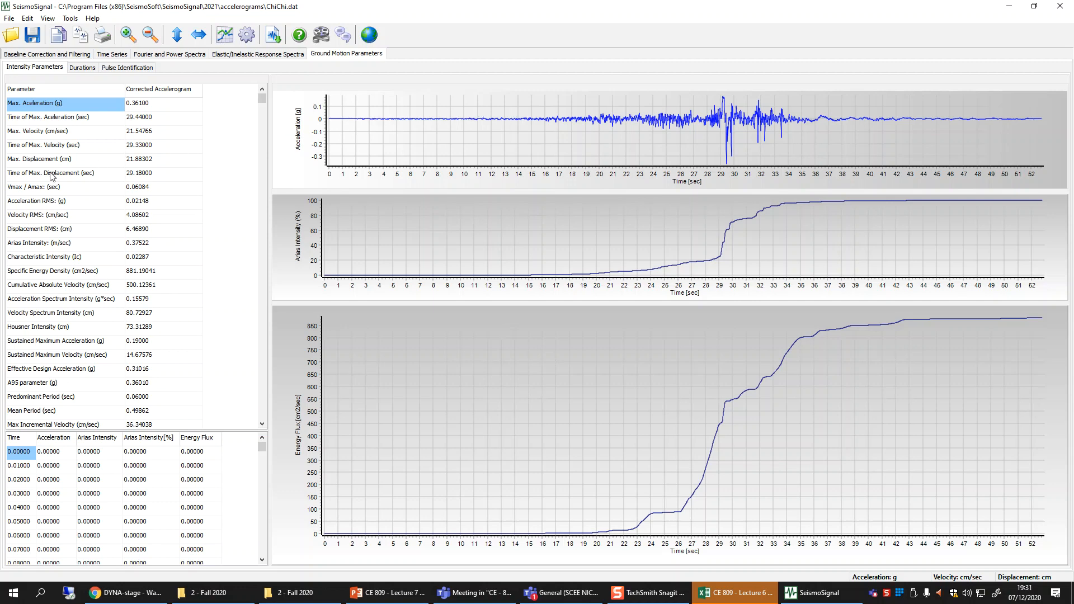
left_click(55, 106)
left_click_drag(55, 106, 150, 409)
left_click(149, 407)
left_click_drag(151, 104, 159, 206)
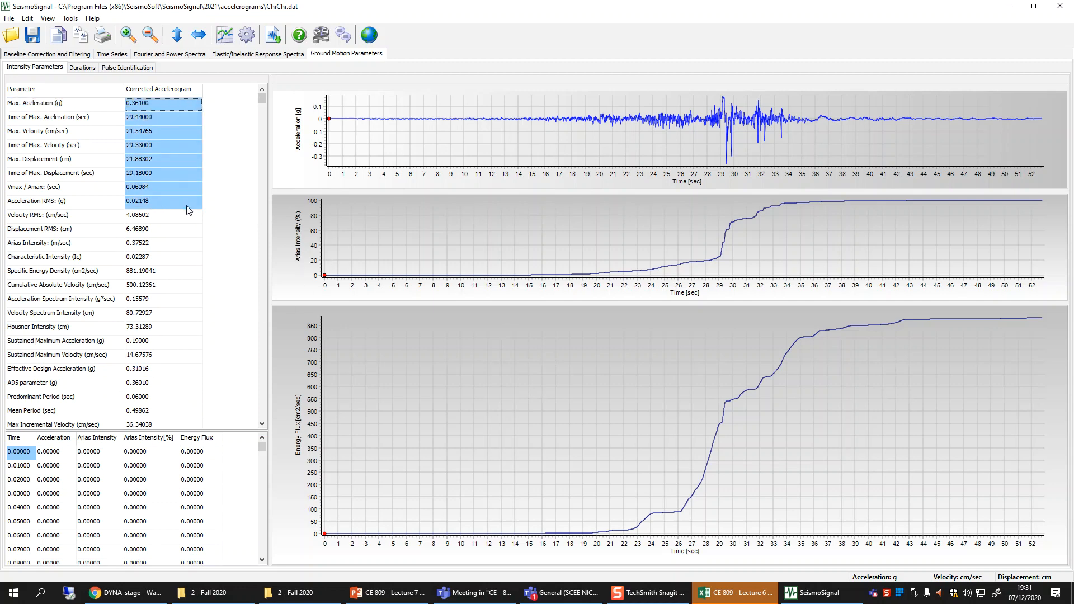
left_click(159, 259)
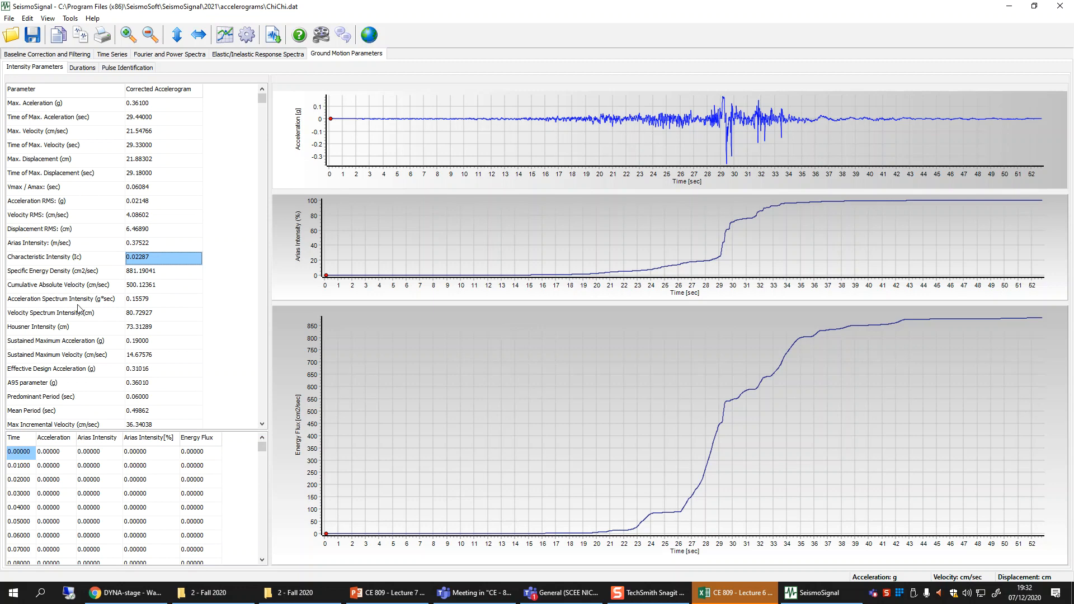
- Examine the intensity parameters from maximum velocity and maximum displacement through the end of the list, enlarging the table further
left_click(73, 132)
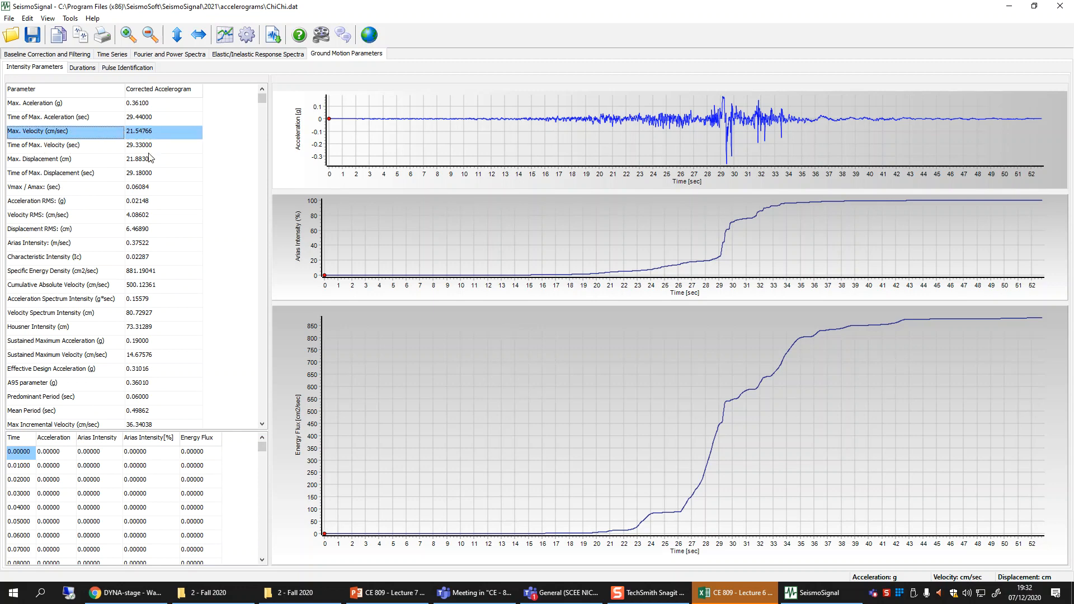
left_click(61, 159)
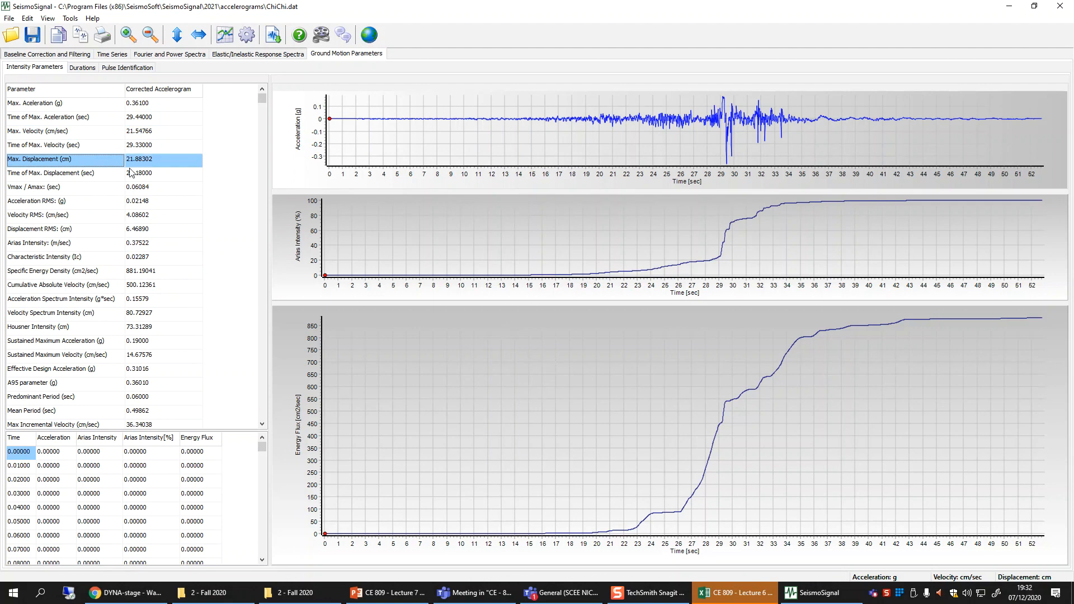
left_click(262, 426)
left_click(261, 425)
left_click(261, 425)
left_click(262, 425)
left_click(261, 425)
left_click(262, 426)
left_click_drag(146, 430, 144, 457)
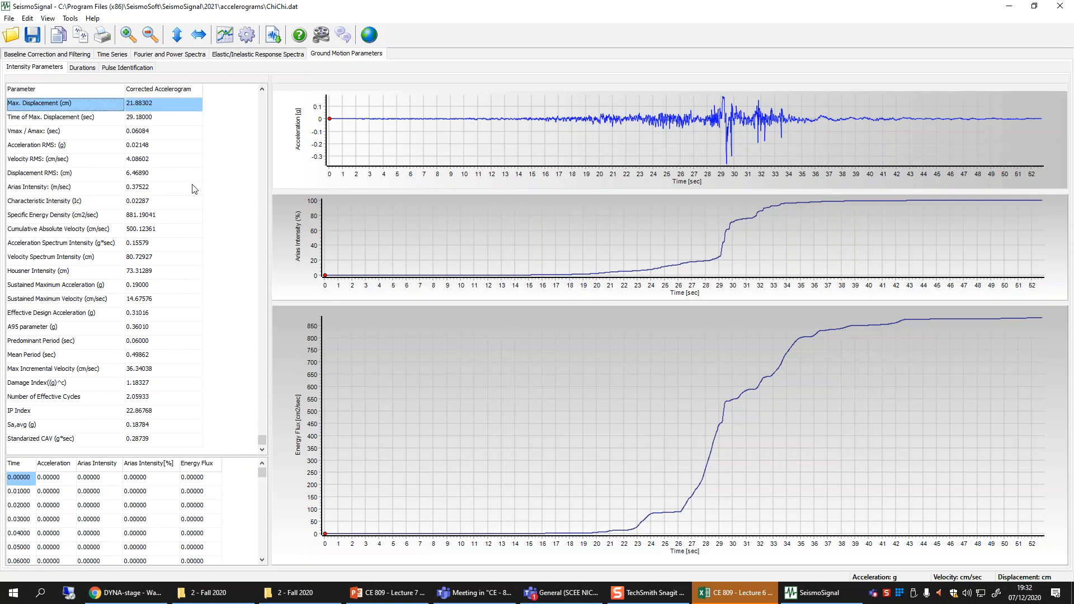
left_click(261, 90)
left_click(261, 91)
left_click(262, 91)
left_click(261, 91)
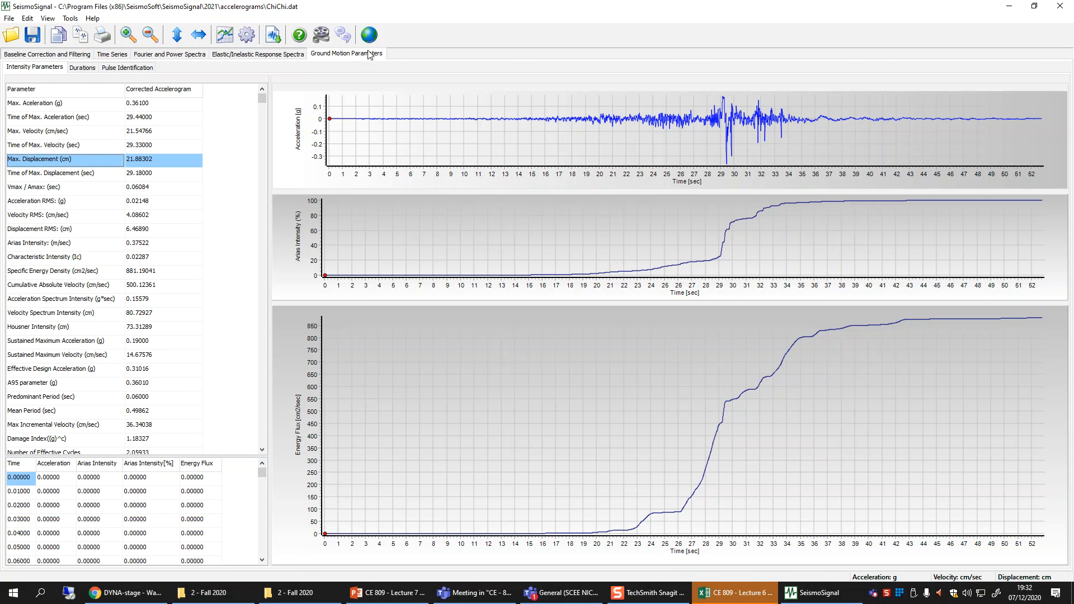
- Return to the elastic response spectra, look through the pseudo-velocity and acceleration tables, and view the spectrum graph
left_click(263, 57)
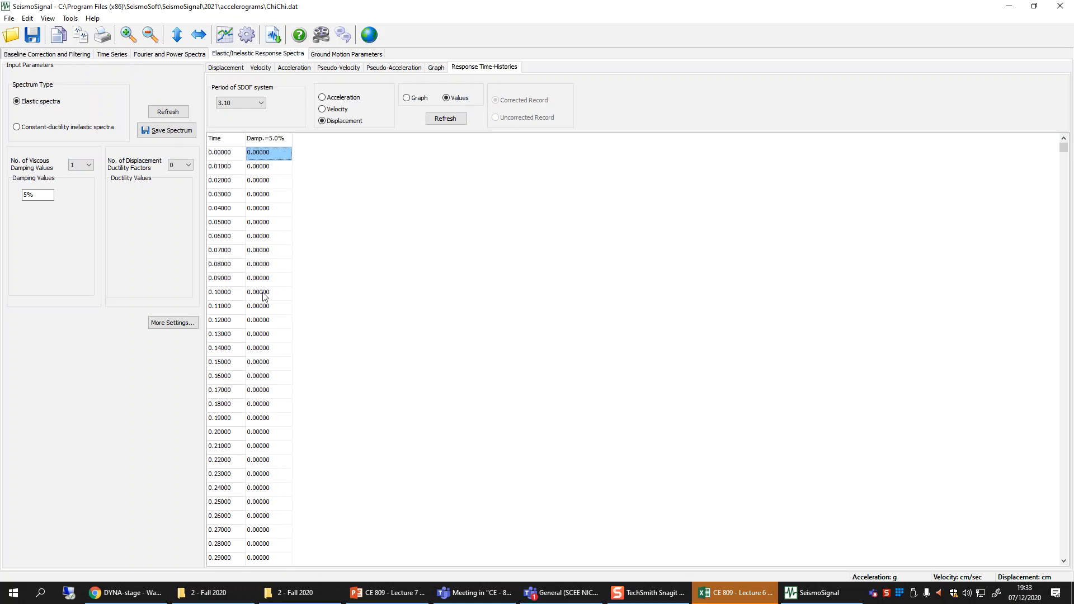
left_click(341, 69)
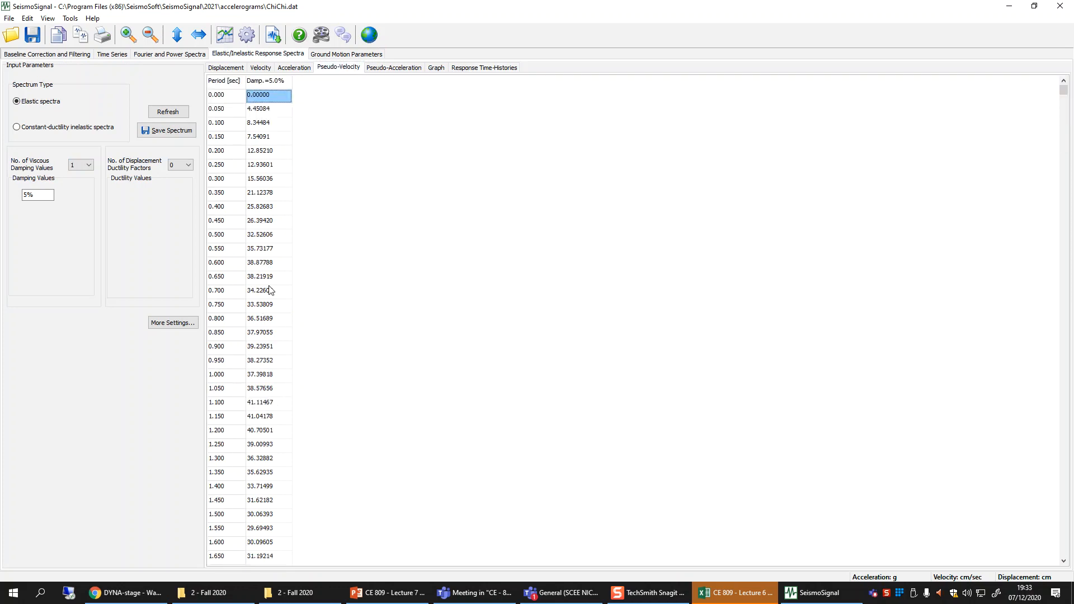
left_click(299, 70)
left_click(367, 68)
left_click(433, 70)
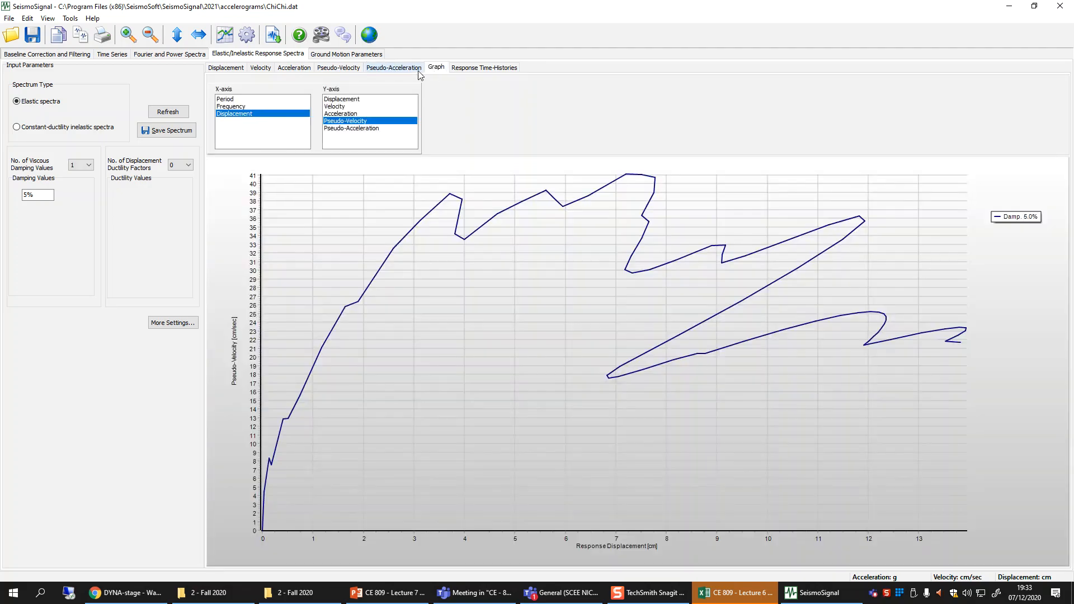